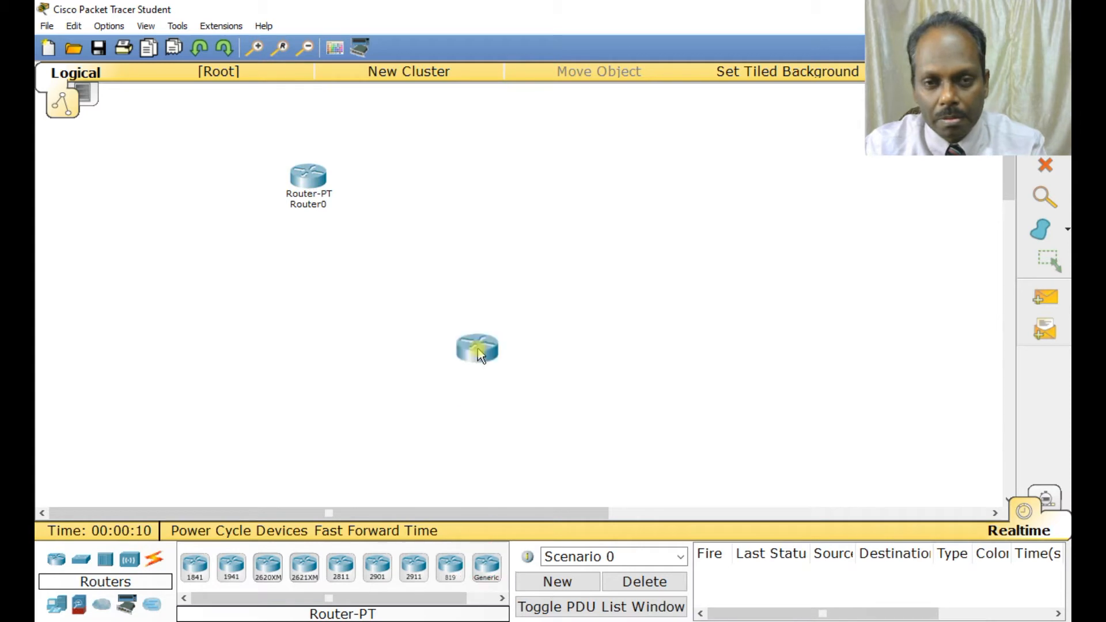
Place two 2950-24 switches in the workspace, one below Router0 and one below Router1.
click(80, 559)
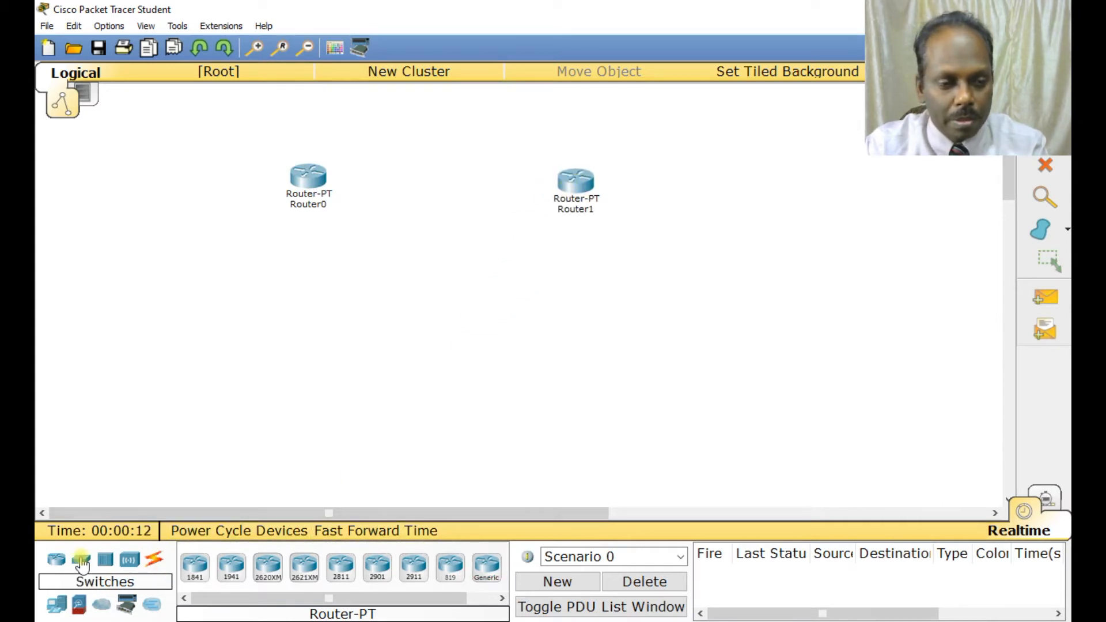
drag(195, 568, 296, 262)
drag(195, 568, 590, 270)
Place three generic PCs, two below Switch0 and one below Switch1.
click(57, 603)
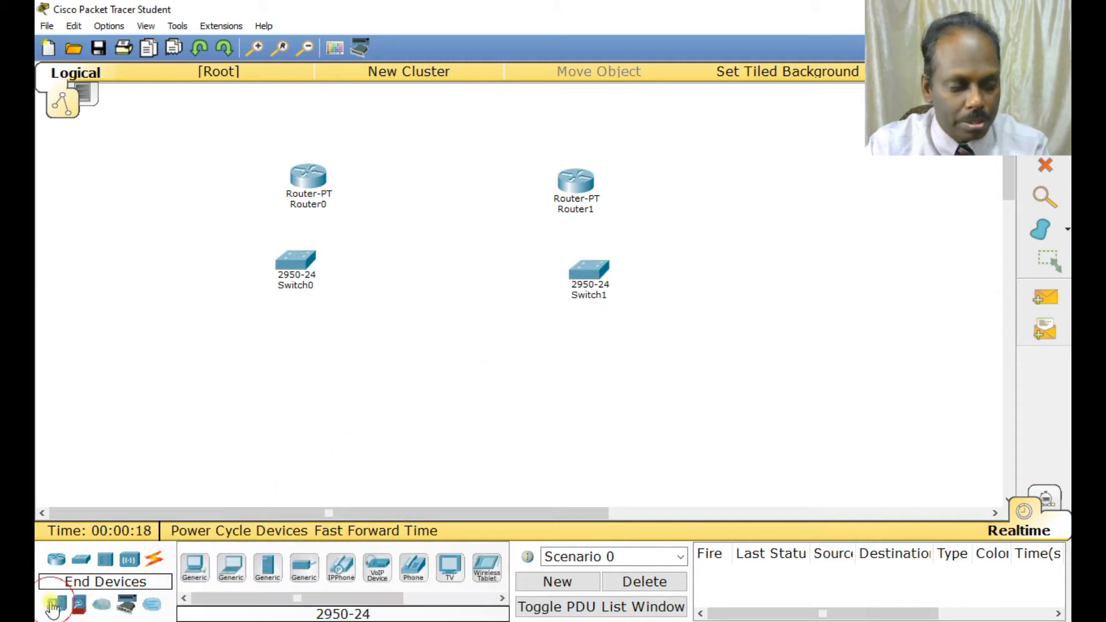
drag(236, 562, 273, 322)
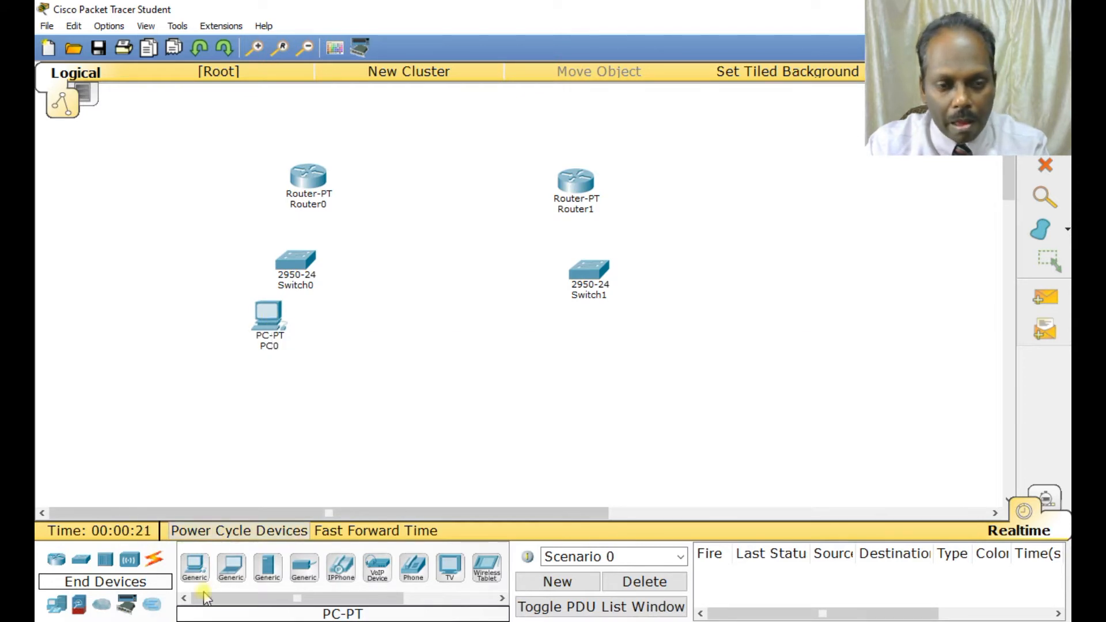
drag(194, 563, 354, 341)
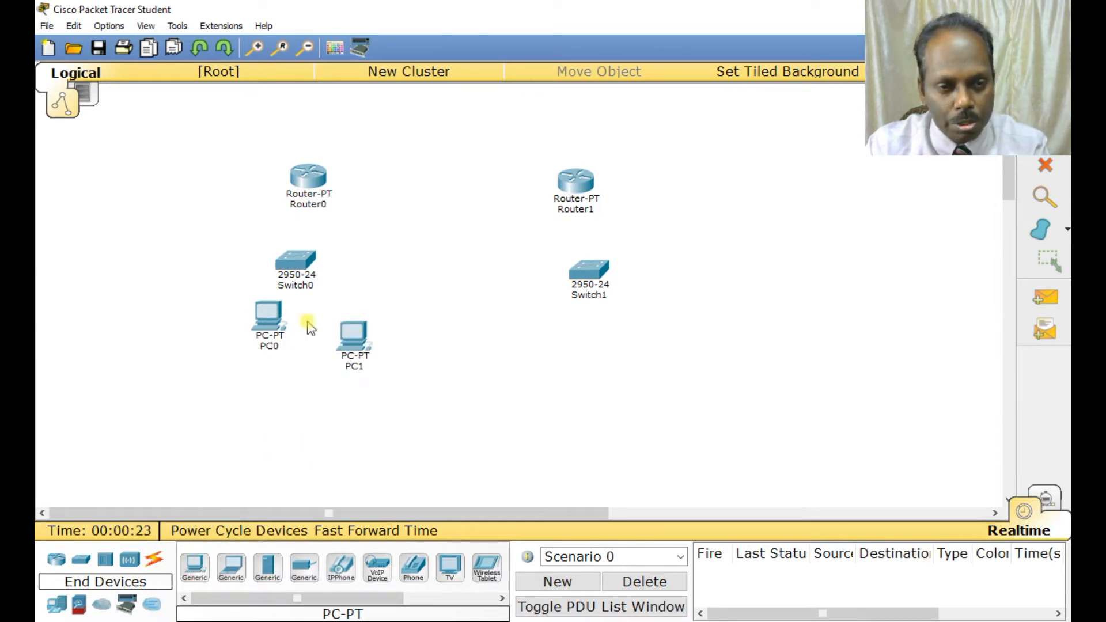
drag(196, 572, 591, 366)
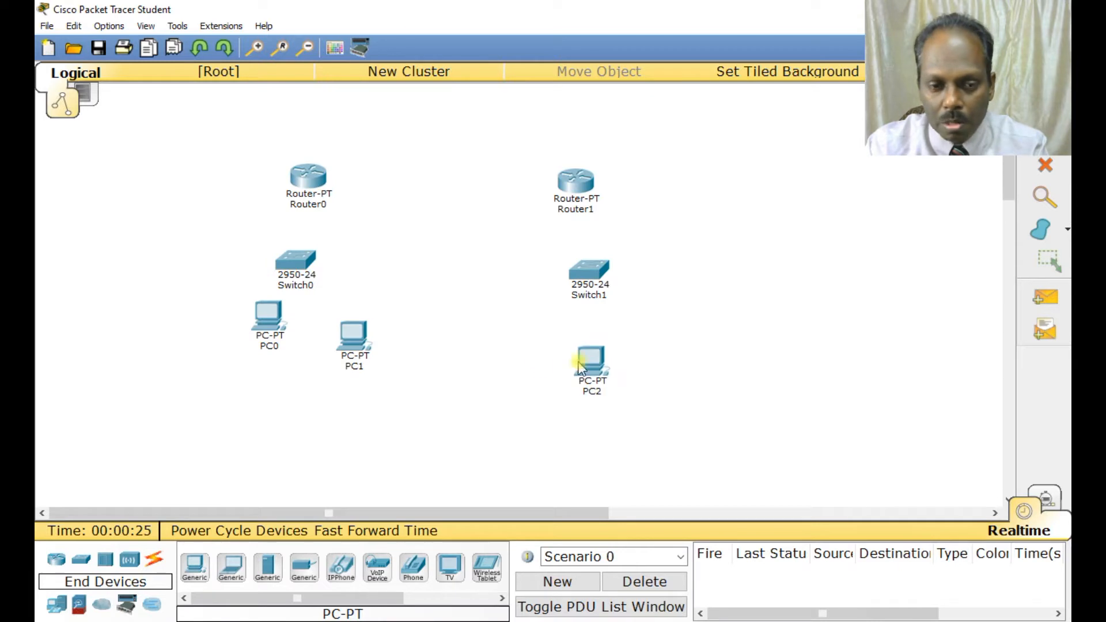
Connect PC0's FastEthernet0 to Switch0's FastEthernet0/1 with a copper straight-through cable.
click(152, 561)
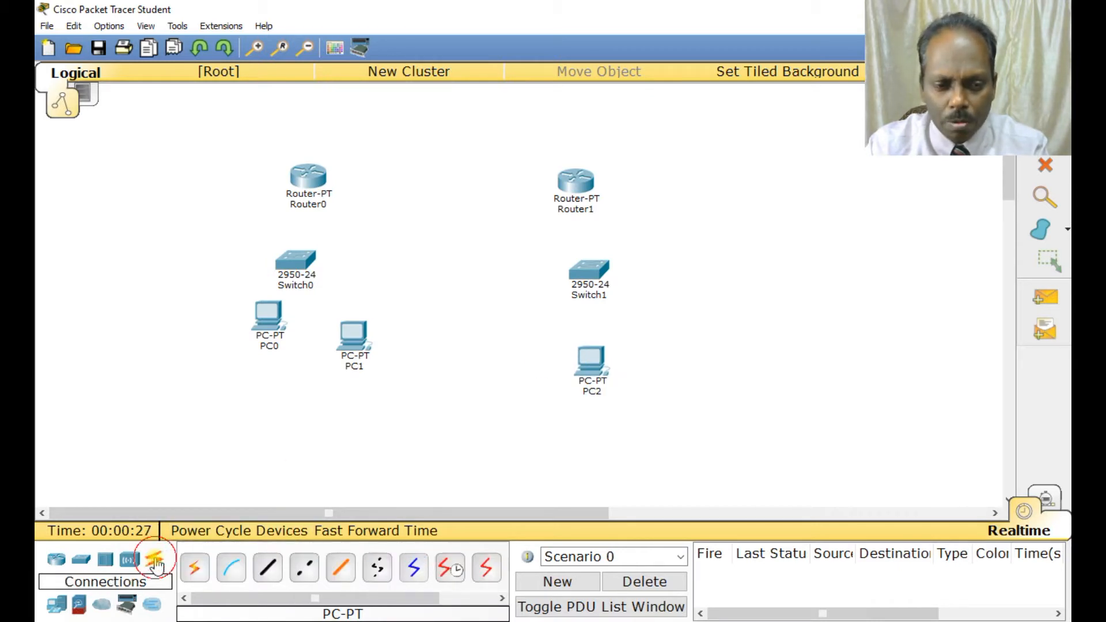
click(273, 566)
click(267, 316)
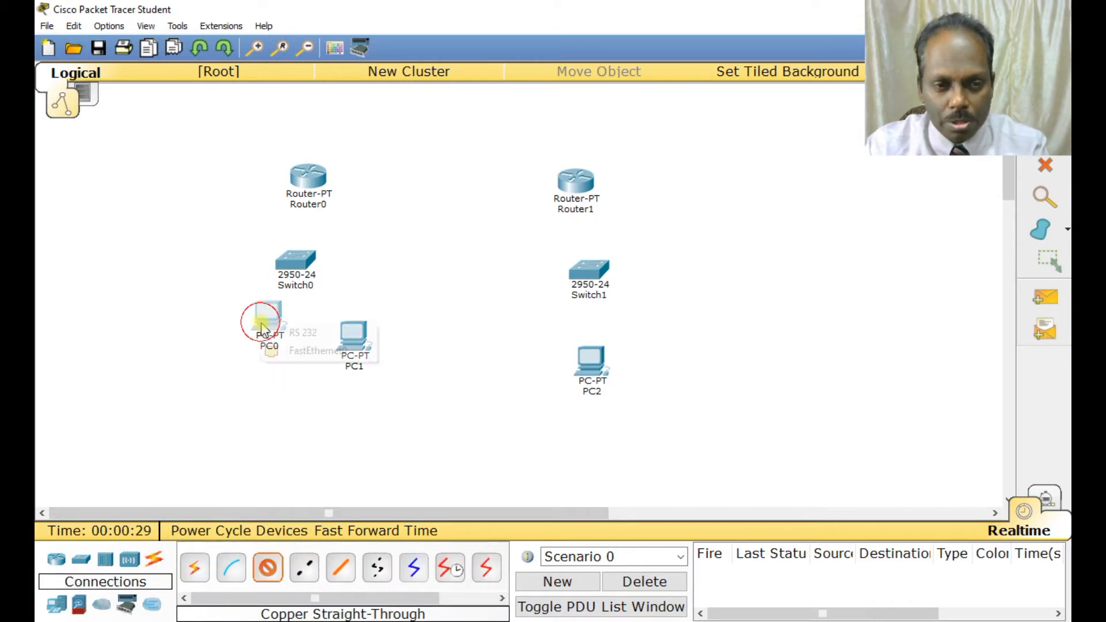
click(301, 350)
click(301, 272)
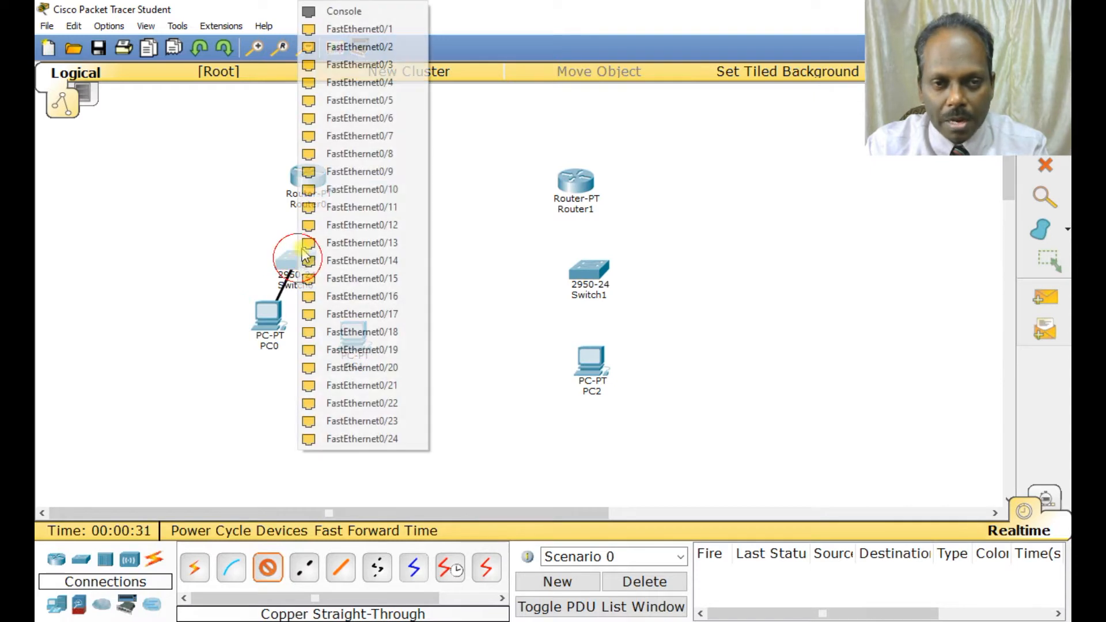
click(387, 29)
Connect PC1's FastEthernet0 to Switch0's FastEthernet0/2 with a copper straight-through cable.
click(267, 568)
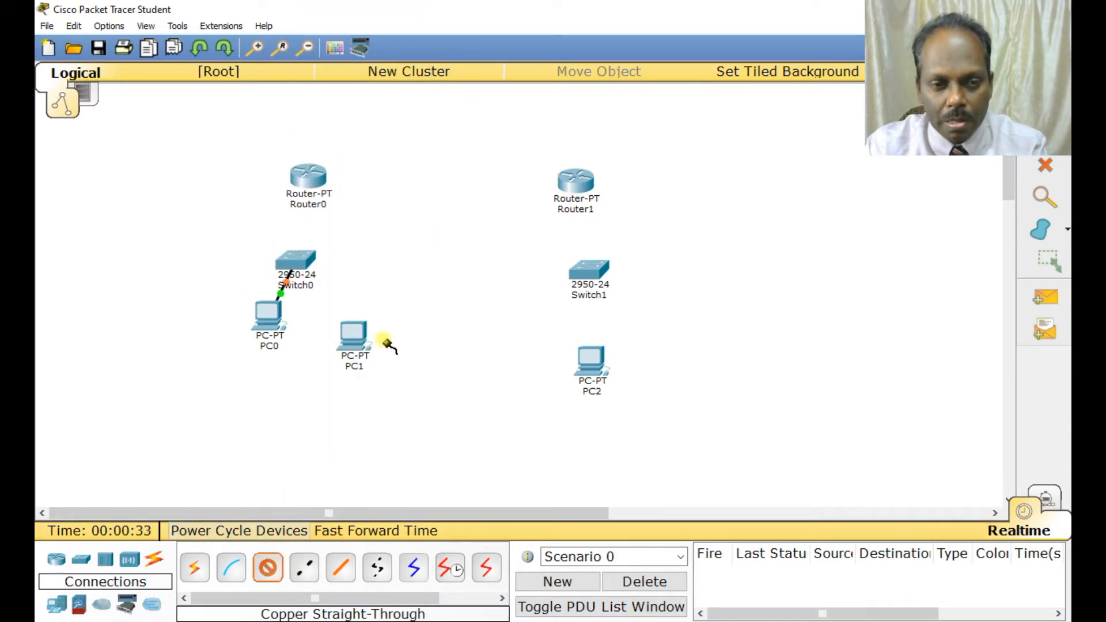
click(353, 335)
click(406, 369)
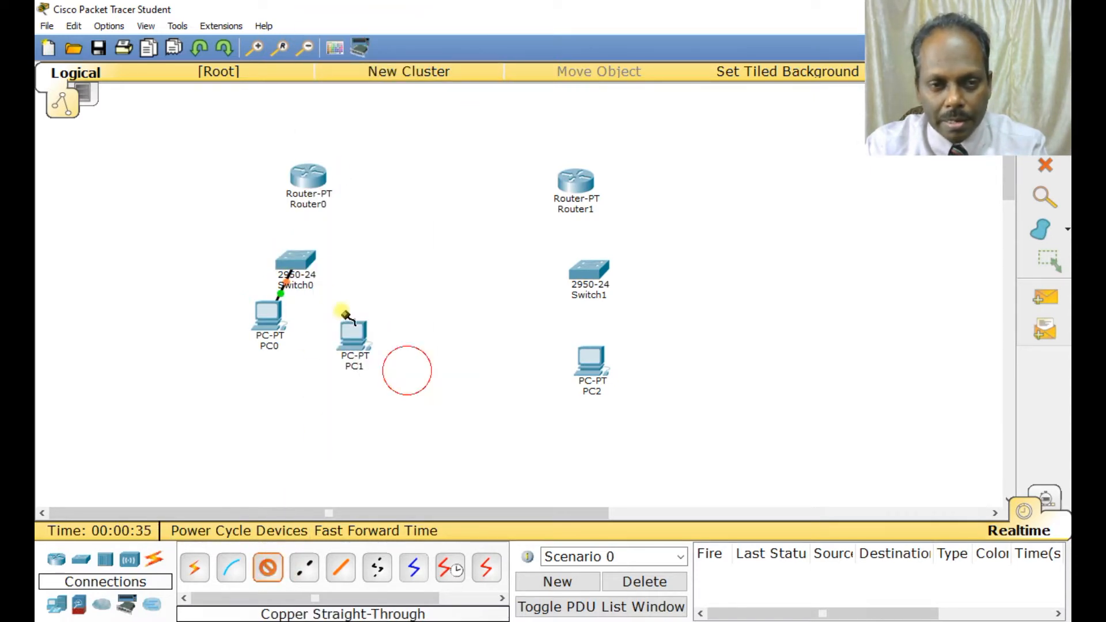
click(296, 262)
click(385, 30)
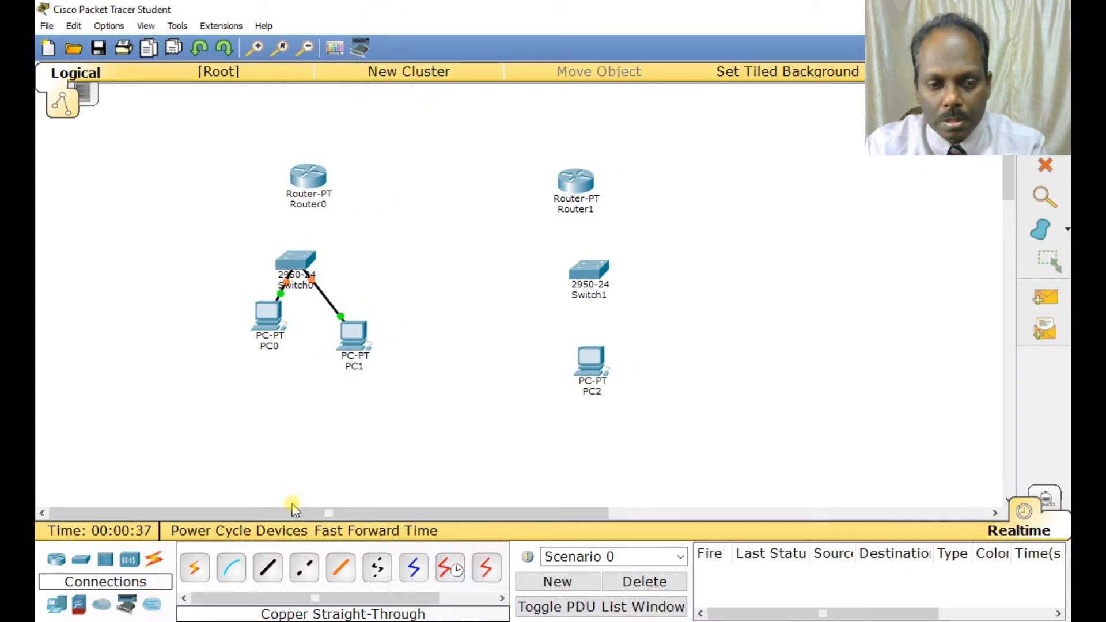
Connect PC2's FastEthernet0 to Switch1's FastEthernet0/1 with a copper straight-through cable.
click(615, 357)
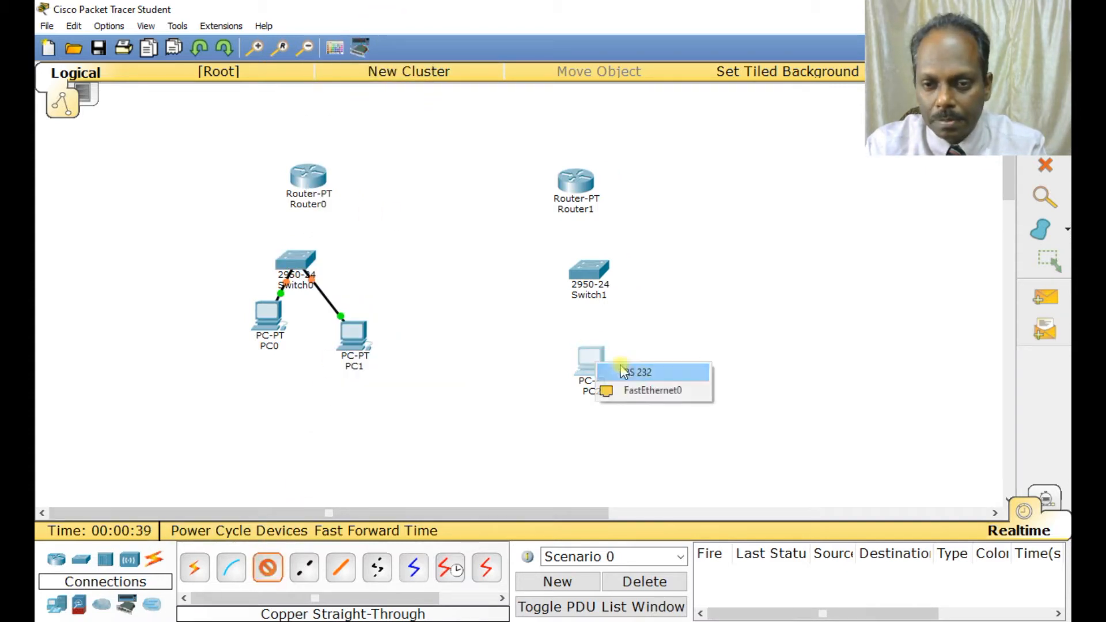
click(645, 387)
click(592, 268)
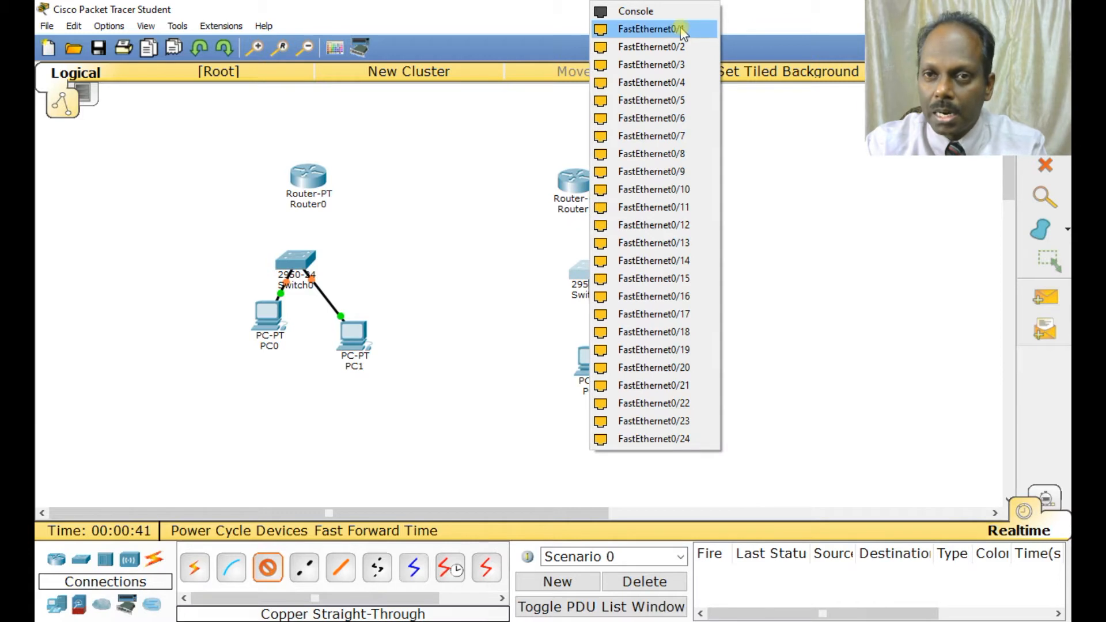
click(673, 29)
Connect Switch0's FastEthernet0/24 to Router0's FastEthernet0/0 with a copper straight-through cable.
click(268, 568)
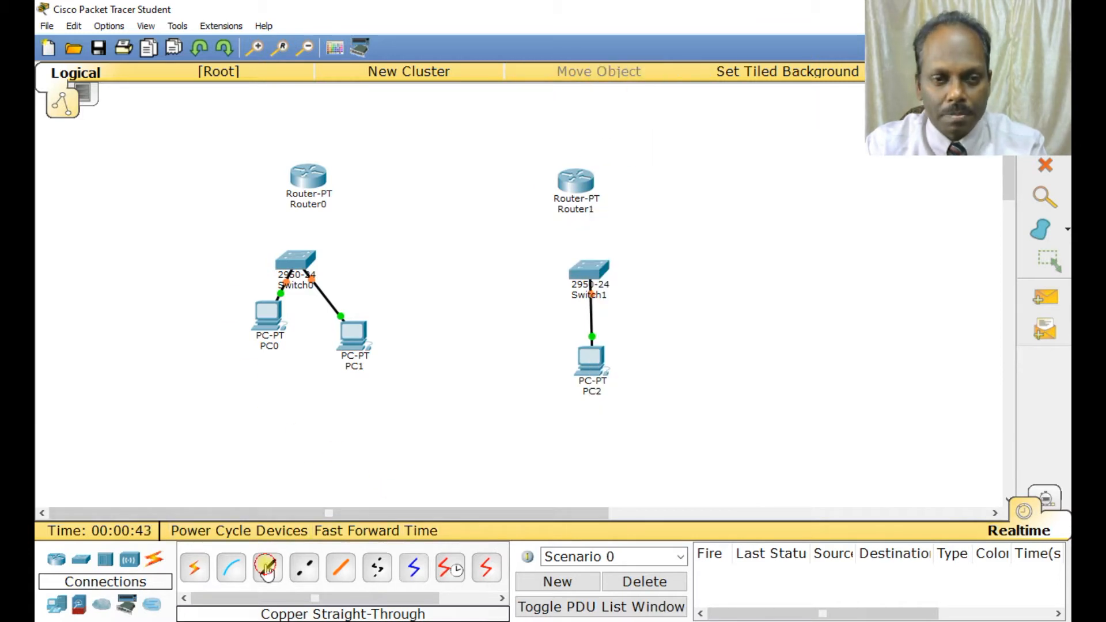
click(305, 256)
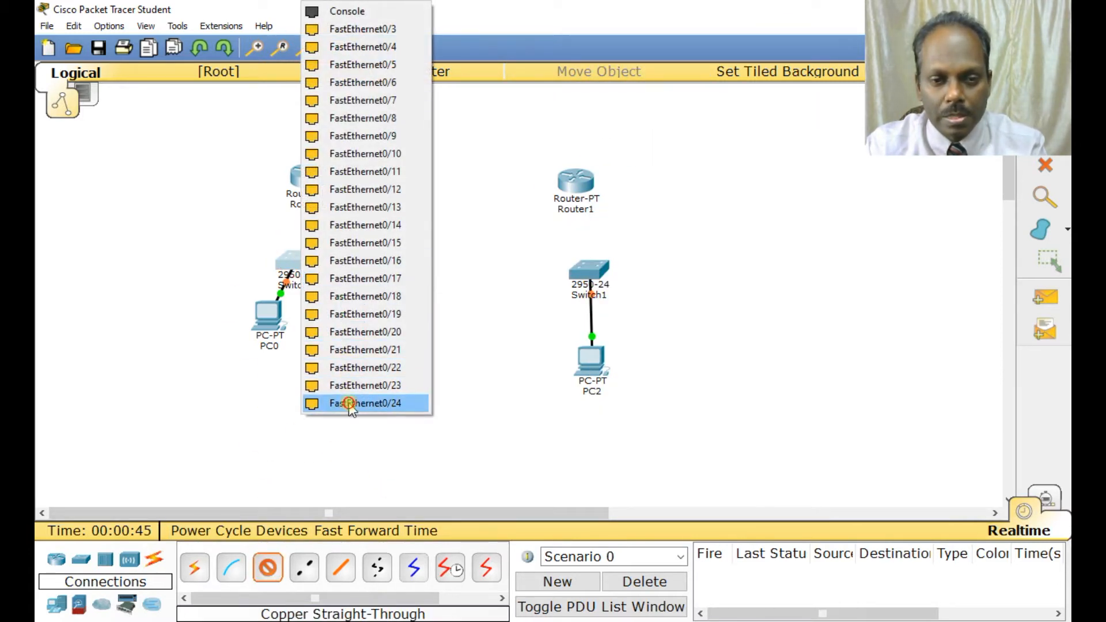
click(346, 402)
click(315, 172)
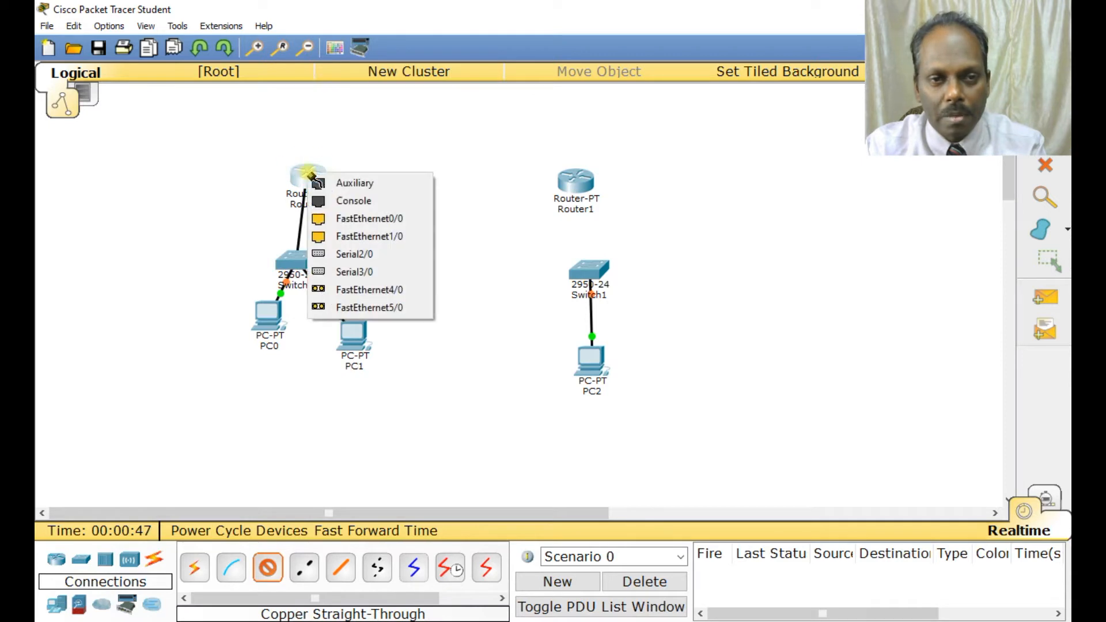
click(361, 218)
Connect Switch1's FastEthernet0/24 to Router1's FastEthernet0/0 with a copper straight-through cable.
click(566, 266)
click(268, 567)
click(595, 272)
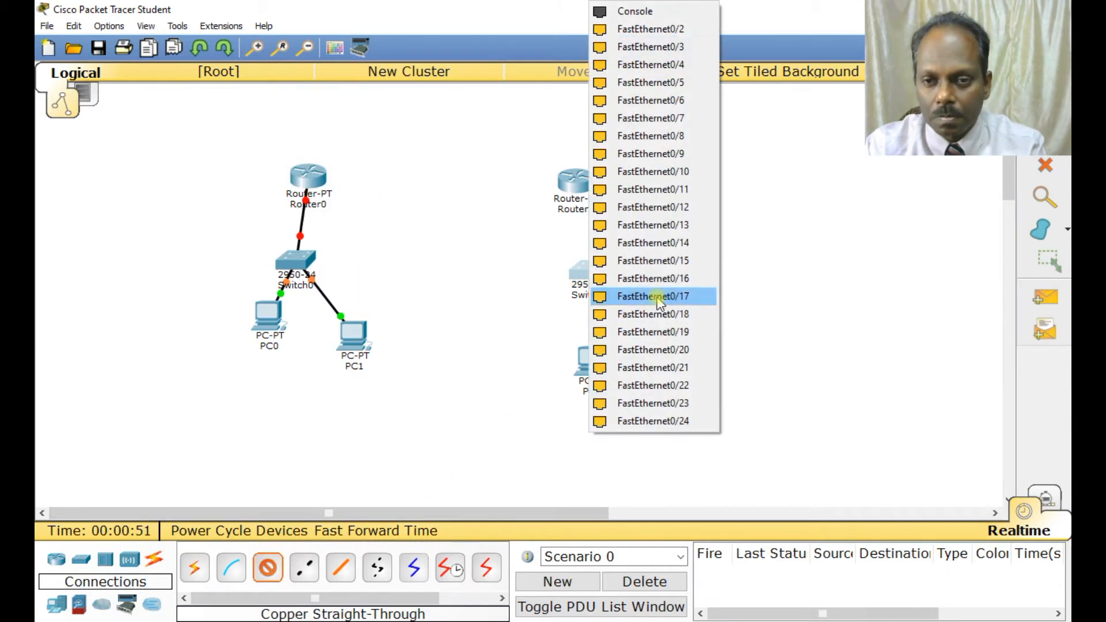
click(642, 422)
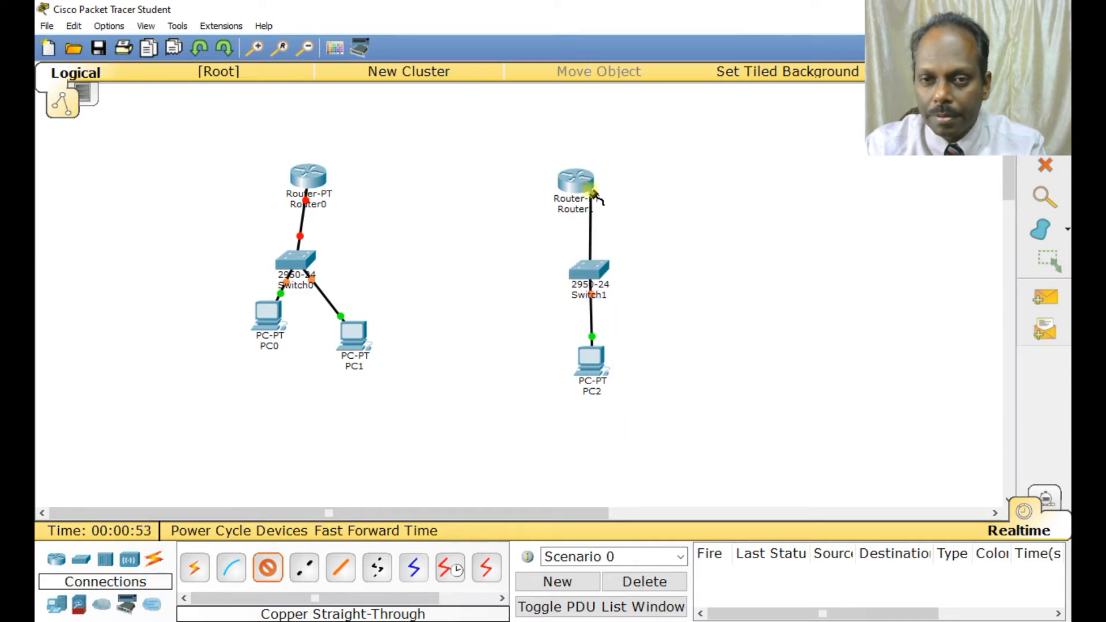
click(575, 185)
click(619, 228)
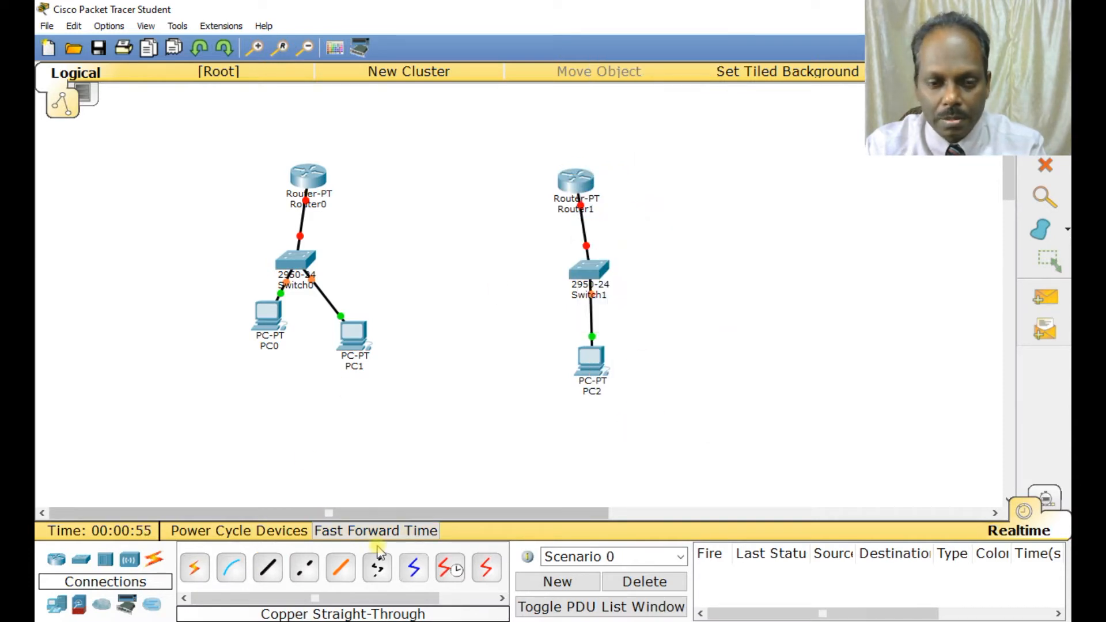
Link Router0's Serial2/0 to Router1's Serial2/0 with a Serial DCE cable.
click(450, 568)
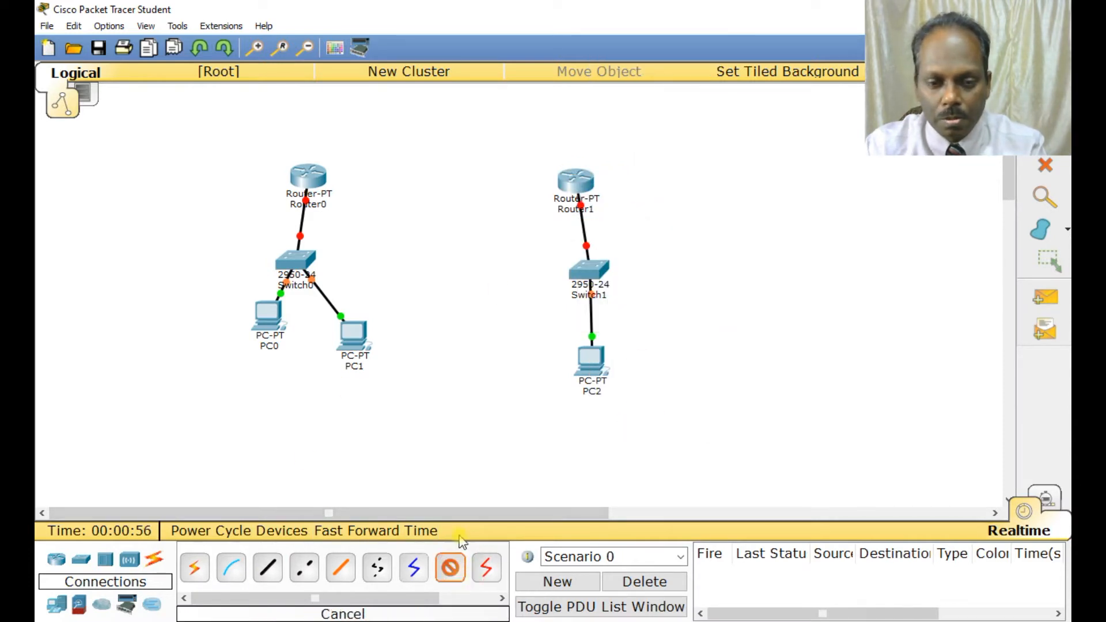
click(320, 172)
click(364, 233)
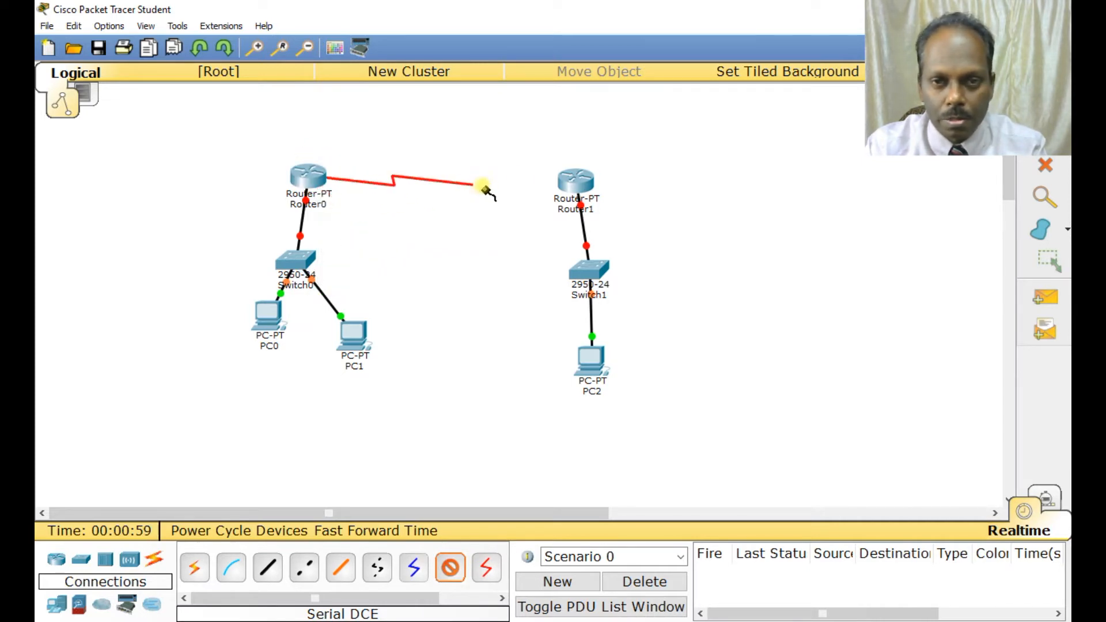
click(574, 181)
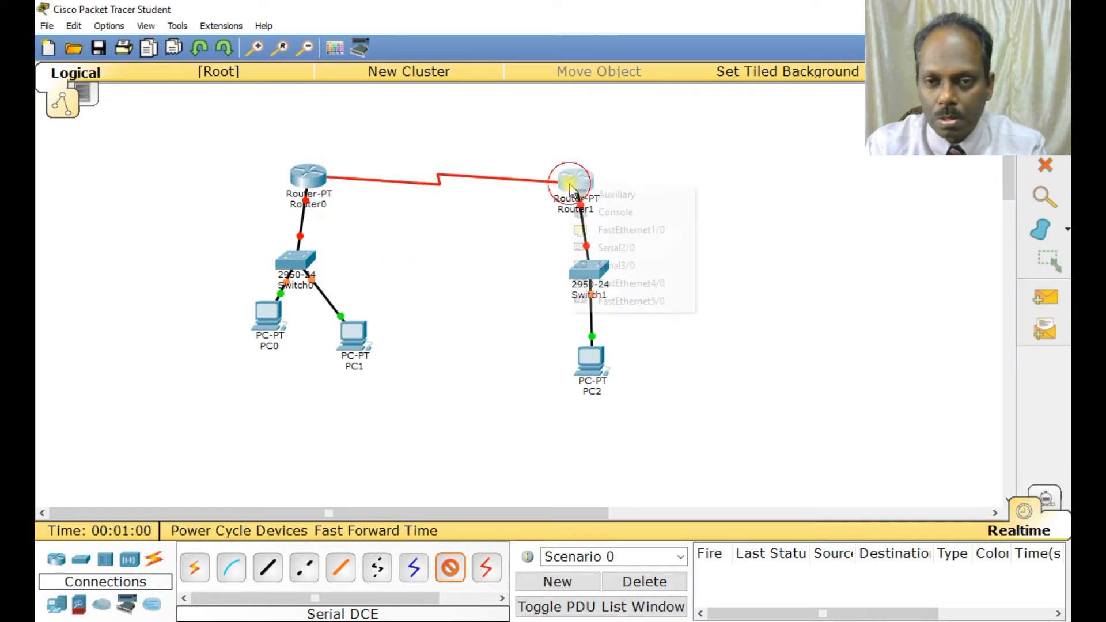
click(615, 247)
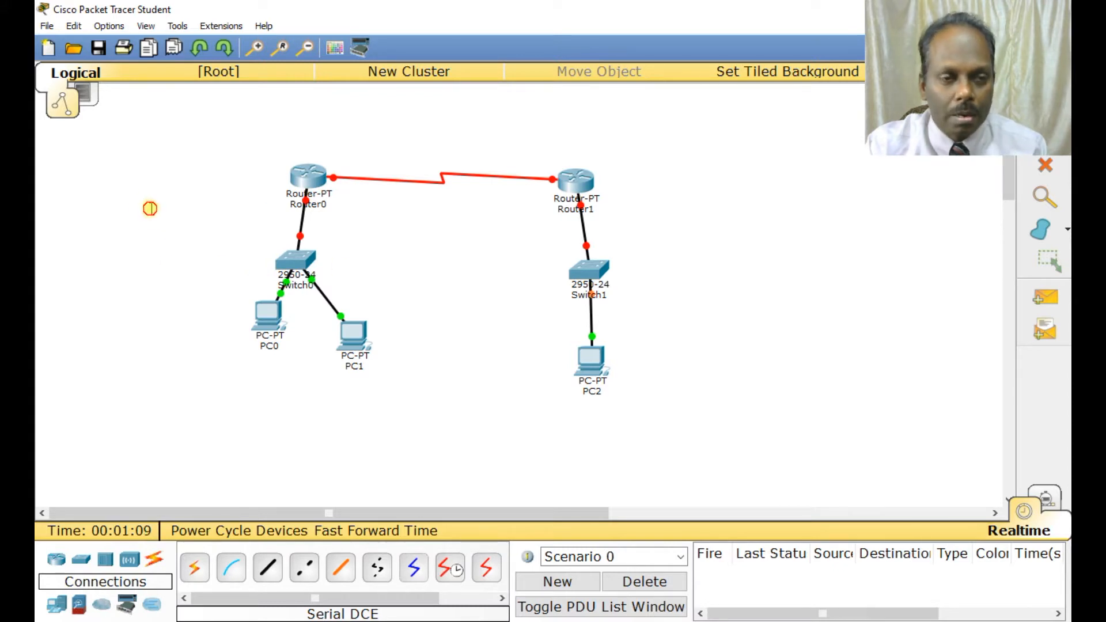
Add network notes: 192.168.1.0 /24 beside Router0's LAN, 10.1.1.0/30 above the serial link and 172.16.10.0/24 beside Router1's LAN.
click(148, 208)
text(192.168.1.0 /24)
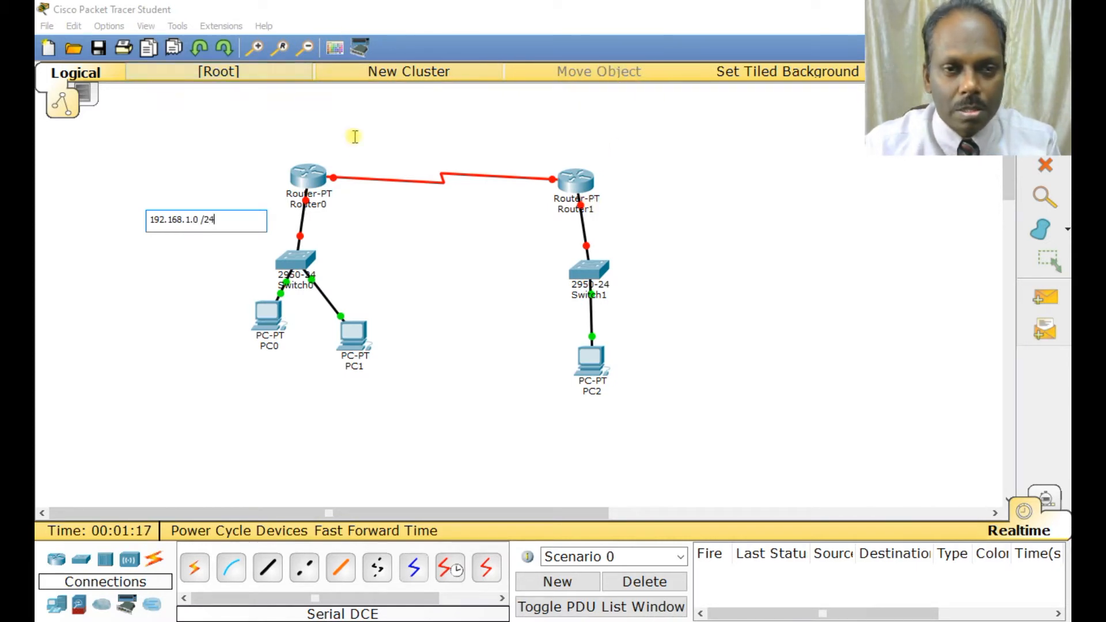
text(.1)
text(6)
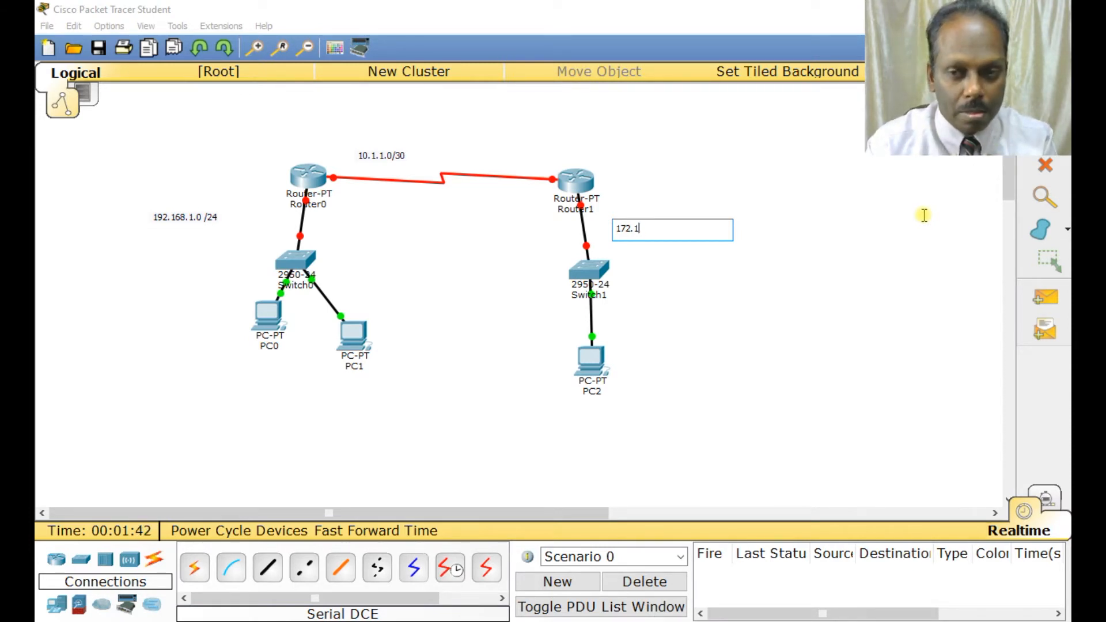
text(.10.0/24)
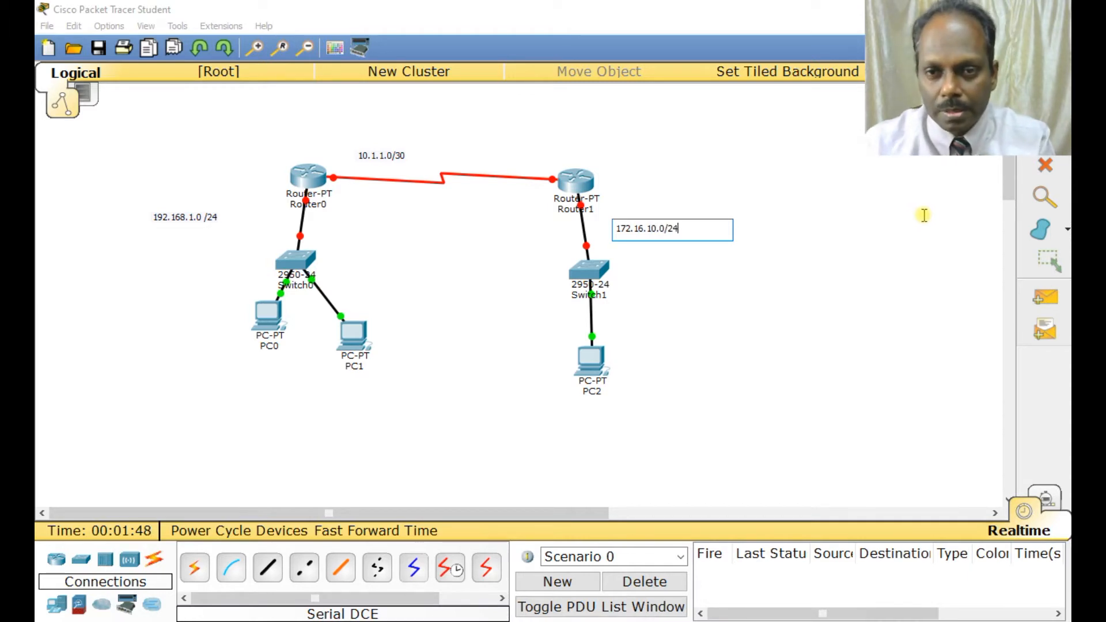
click(428, 294)
key(Escape)
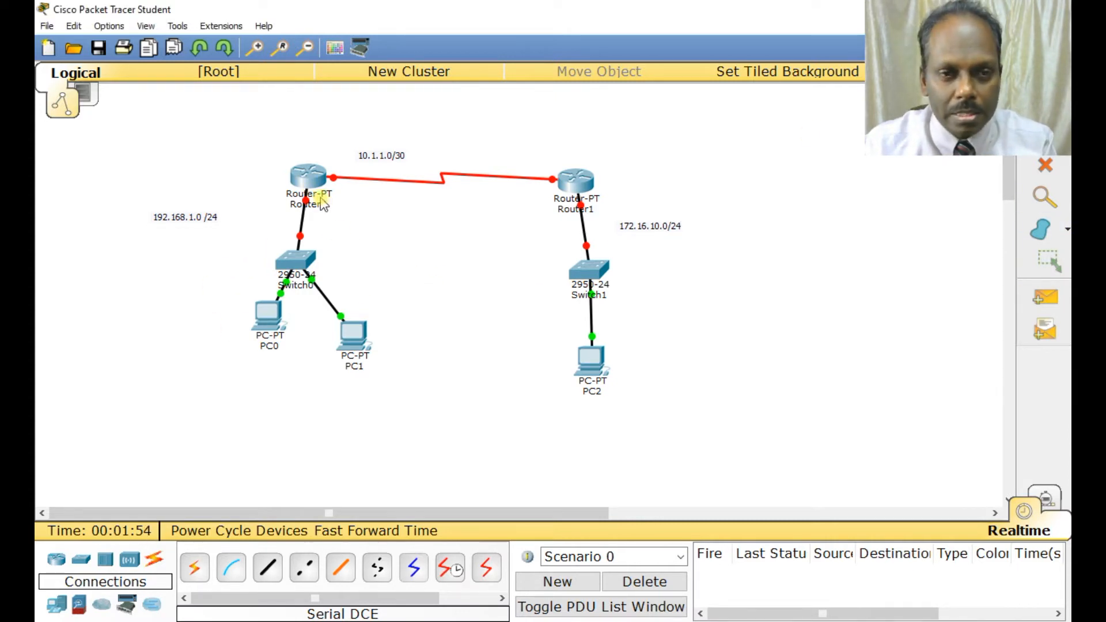
Open Router0's command line interface and decline the initial configuration dialog with no.
click(312, 175)
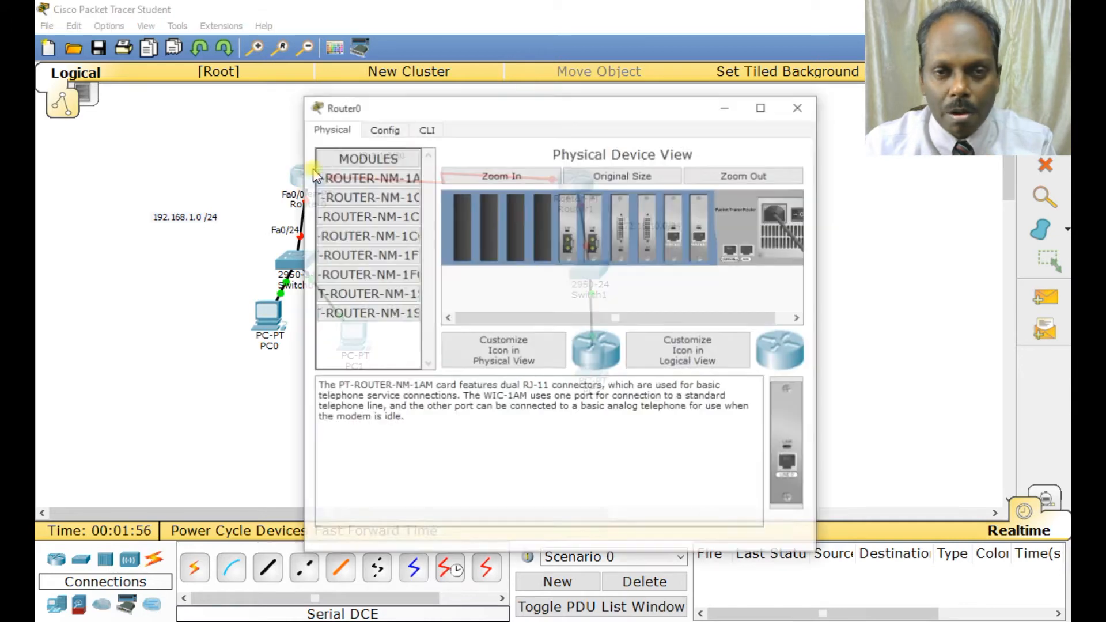
click(426, 131)
text(no)
key(Return)
Enter privileged and global configuration mode on Router0 and set its hostname to routerA.
key(Return)
key(Return)
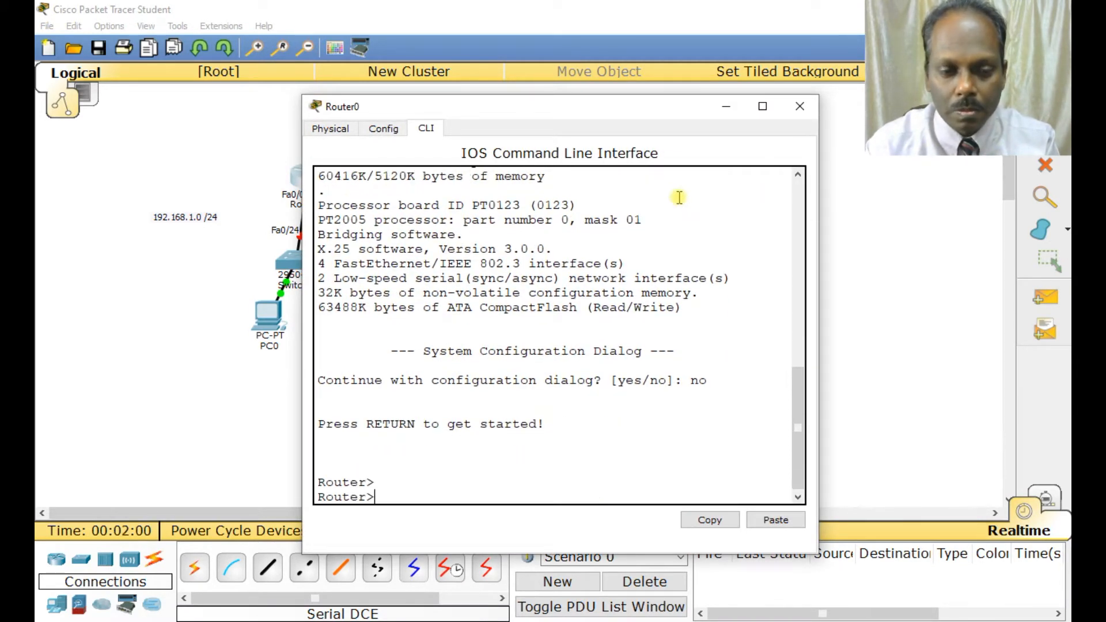
text(en)
key(Return)
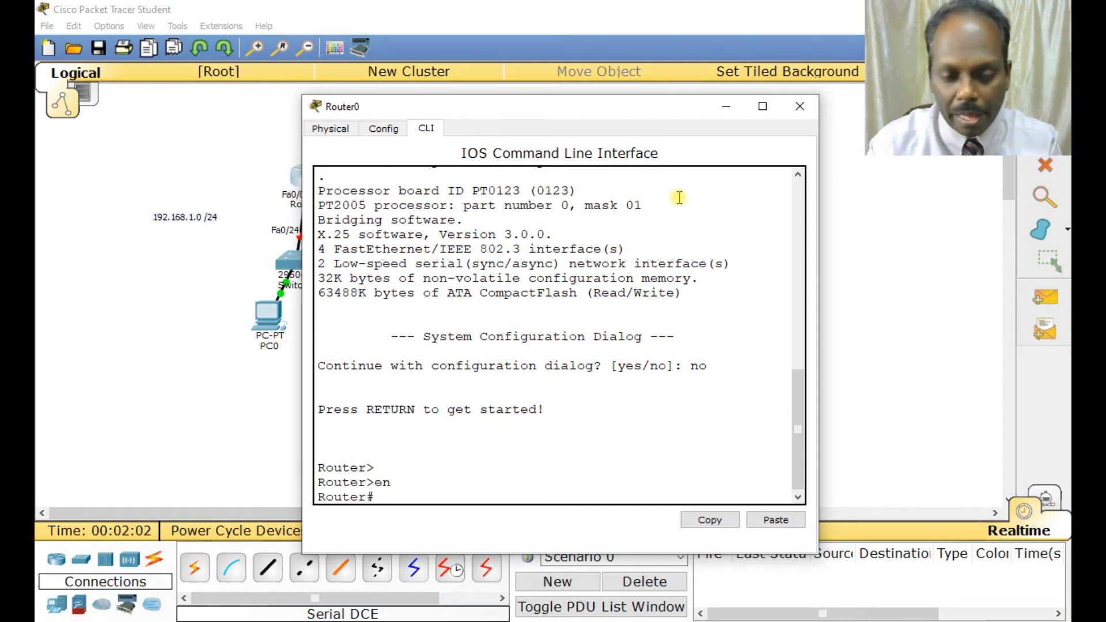
text(conf t)
key(Return)
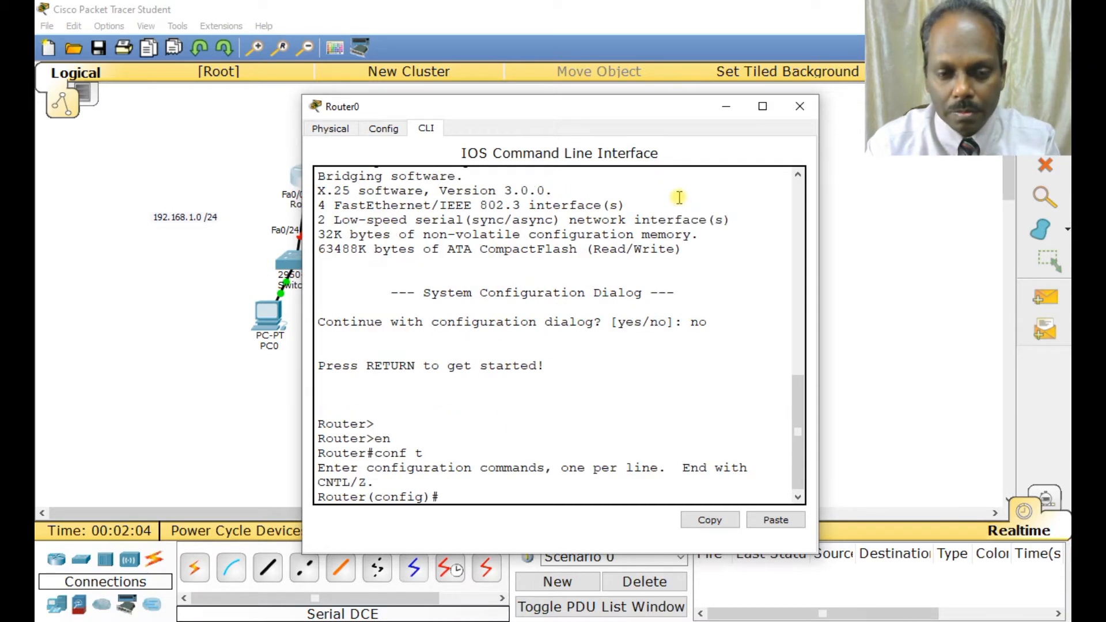
text(hostname routerA)
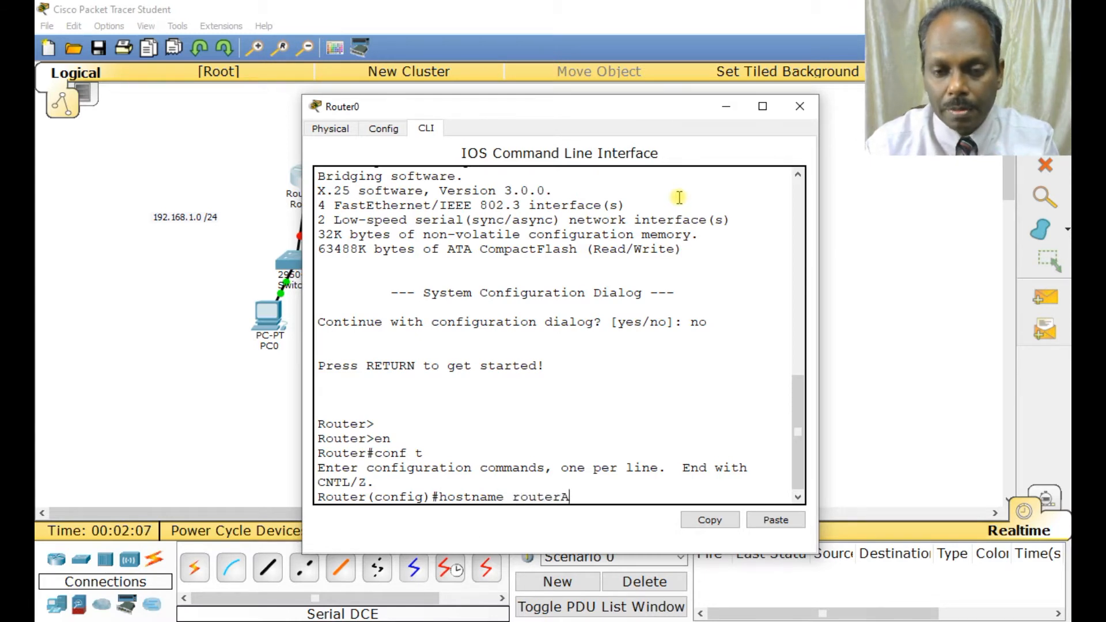
key(Return)
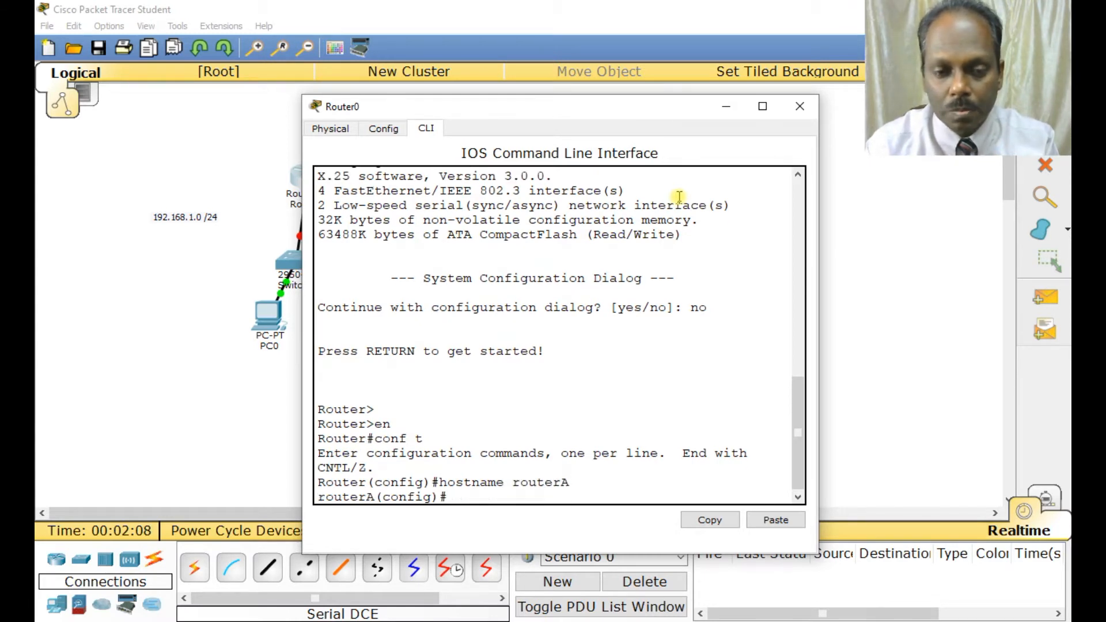
Set the enable secret password on routerA.
text(enable secret s)
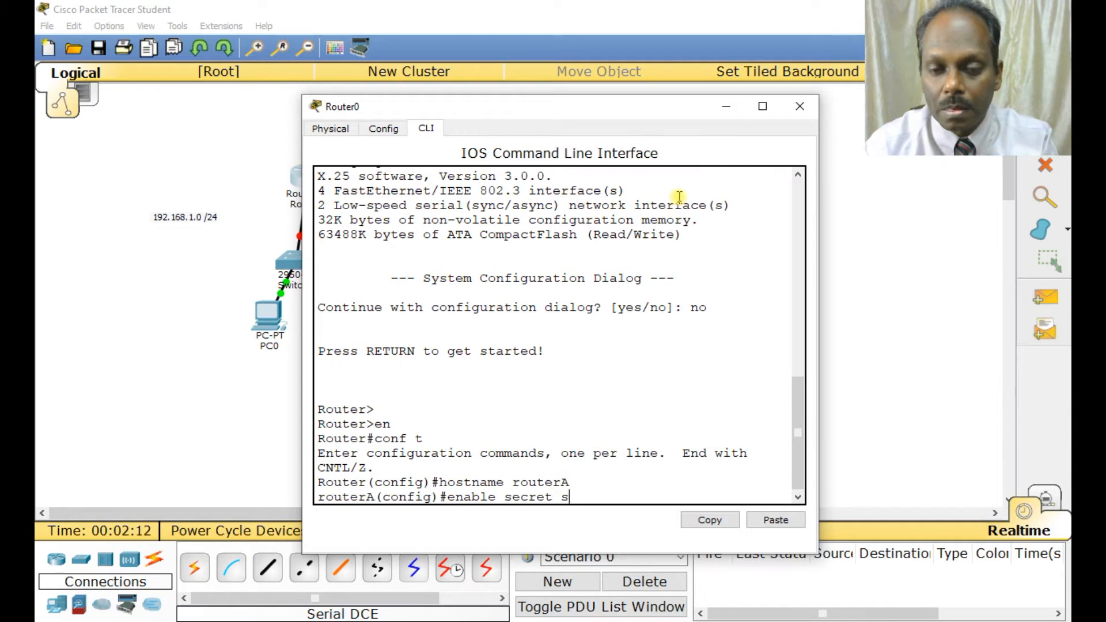
text(tar)
key(Return)
Set the console password on line console 0 of routerA and return to global configuration mode.
text(line con)
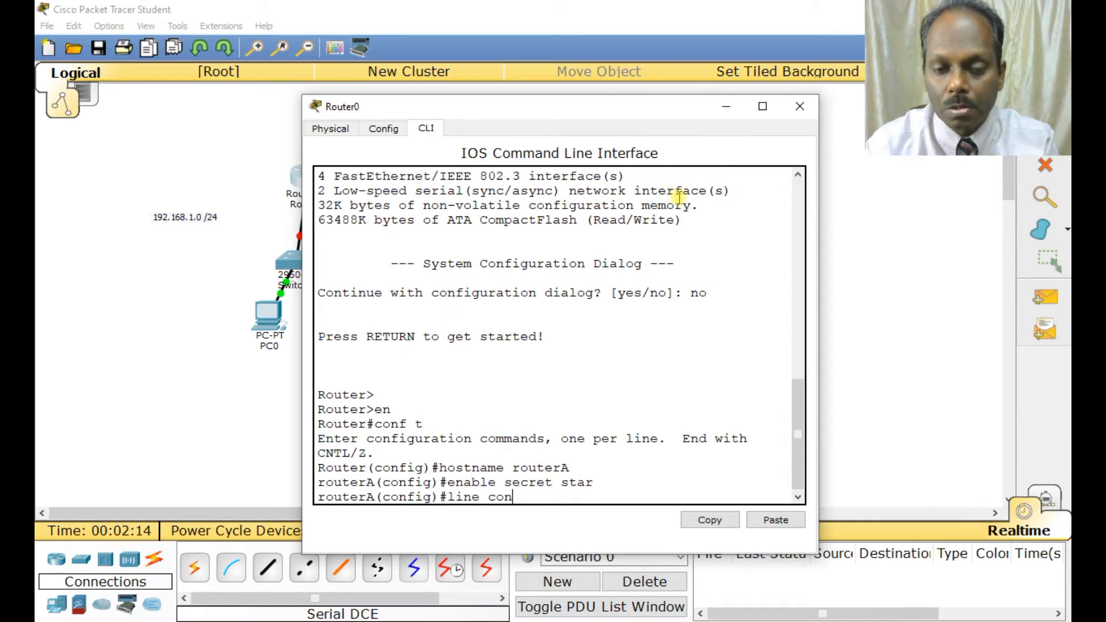
text(soelle 0)
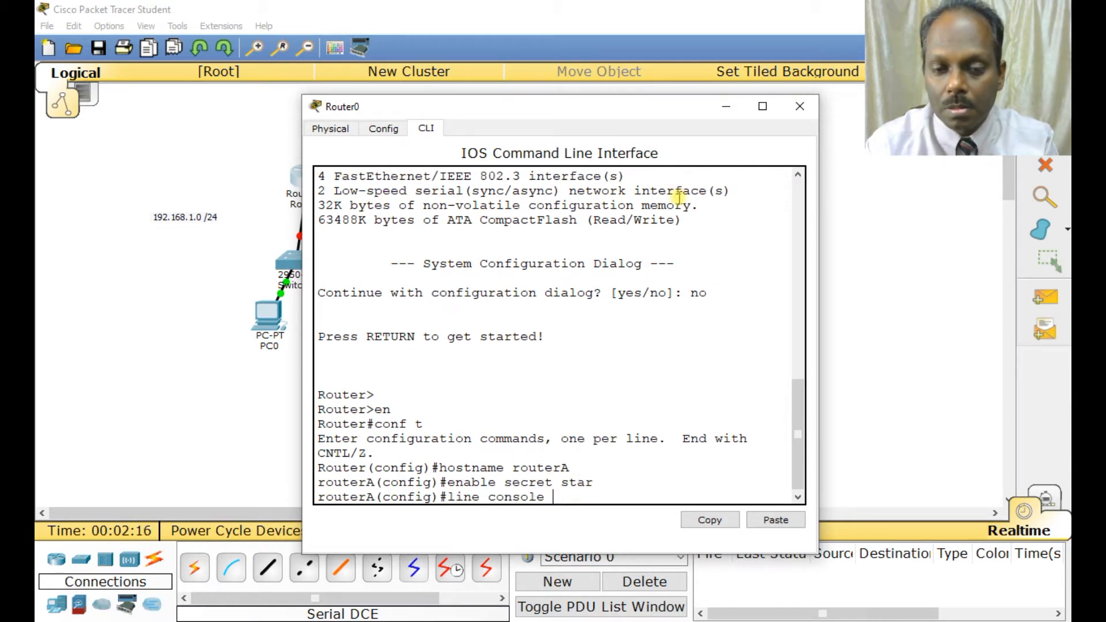
key(Return)
text(passwrods)
key(BackSpace)
key(BackSpace)
key(BackSpace)
key(BackSpace)
text(ord starcon)
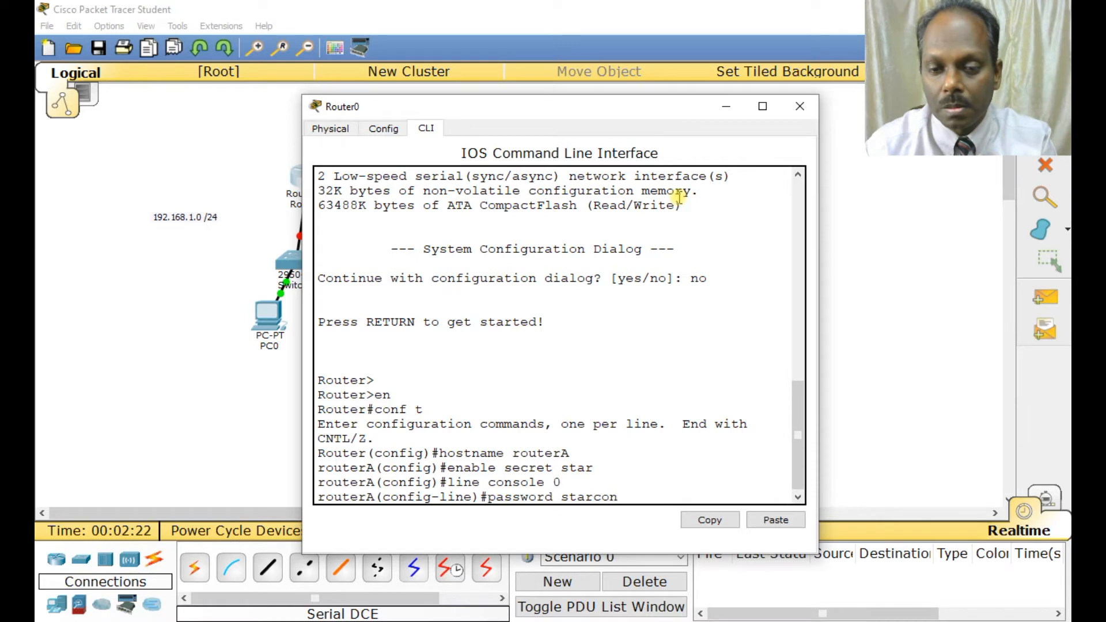
key(Return)
text(exit)
key(Return)
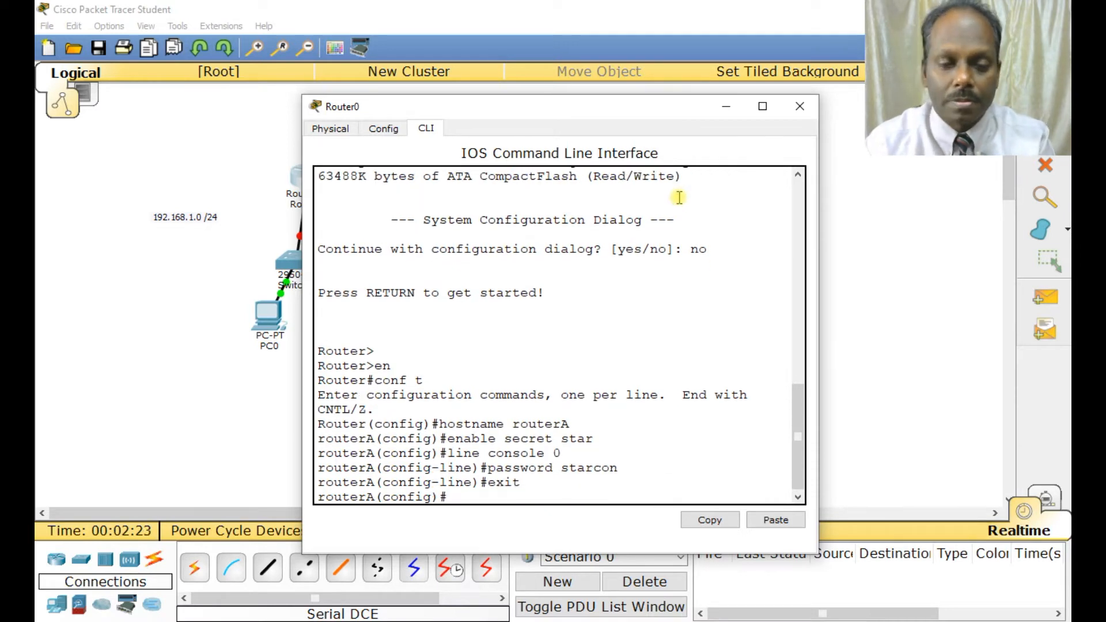
Assign IP address 192.168.1.1 with mask 255.255.255.0 to routerA's fa0/0 interface.
text(interfac)
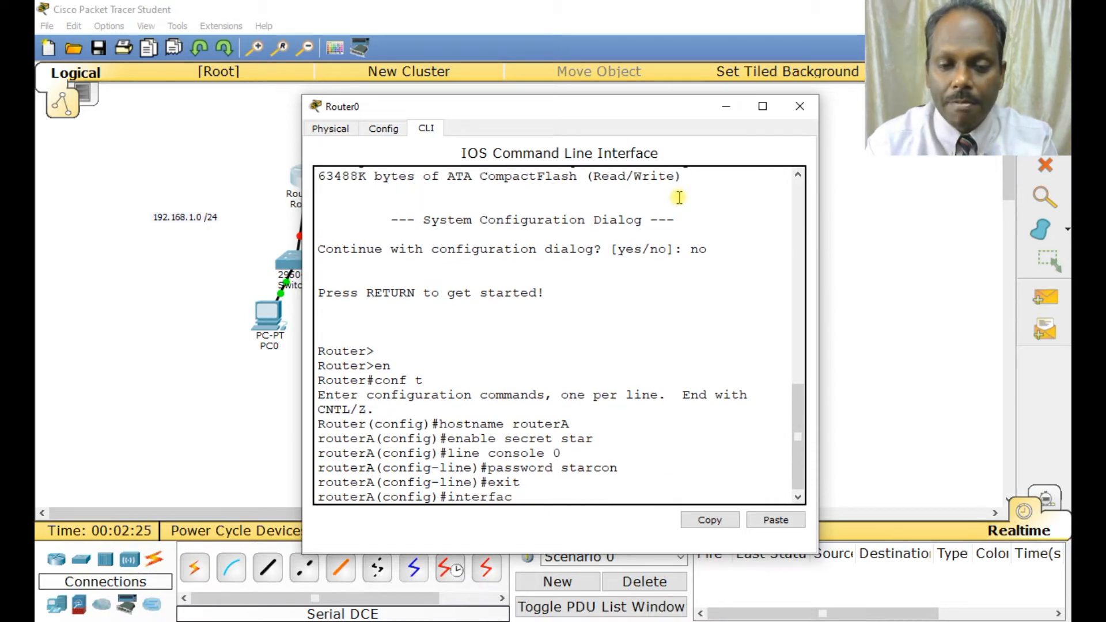
text(e fa0/0)
key(Return)
text(i)
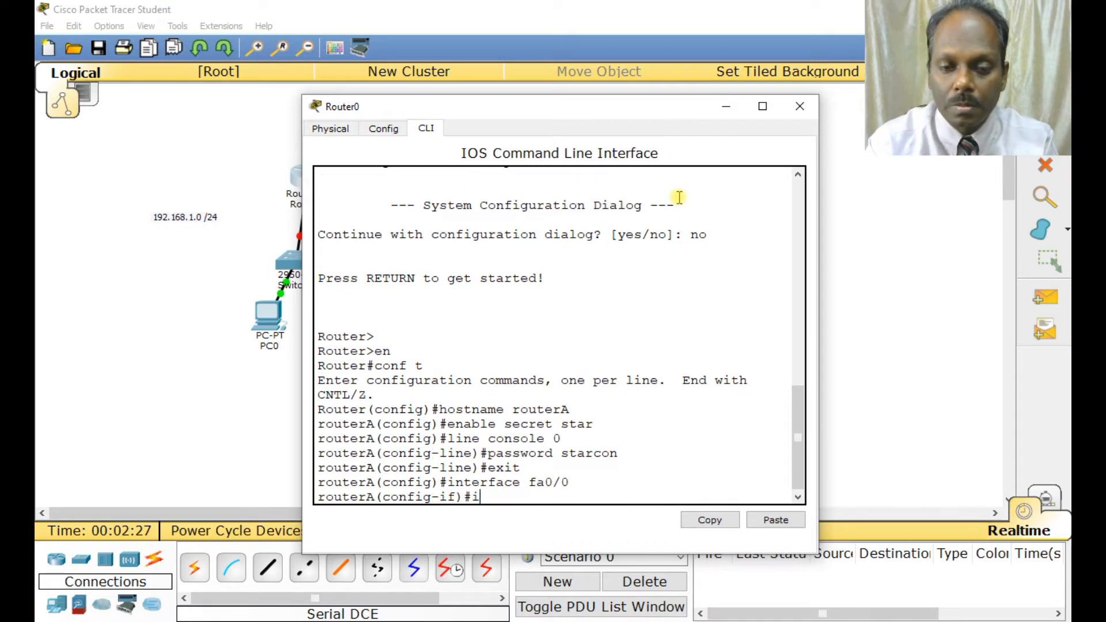
text(p address 19)
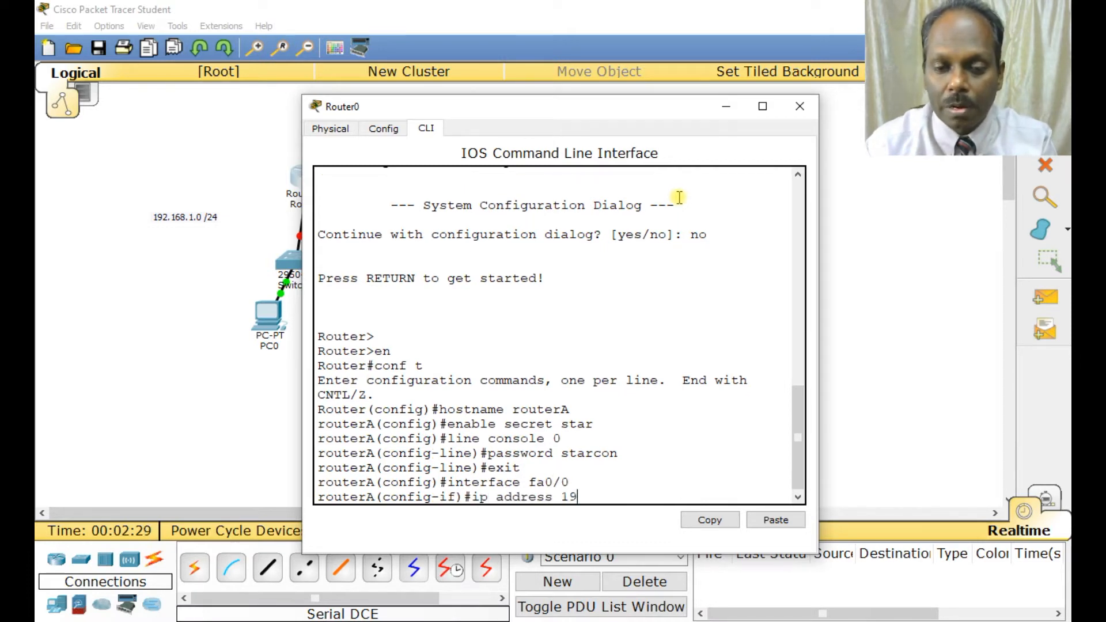
text(2.168.1.1)
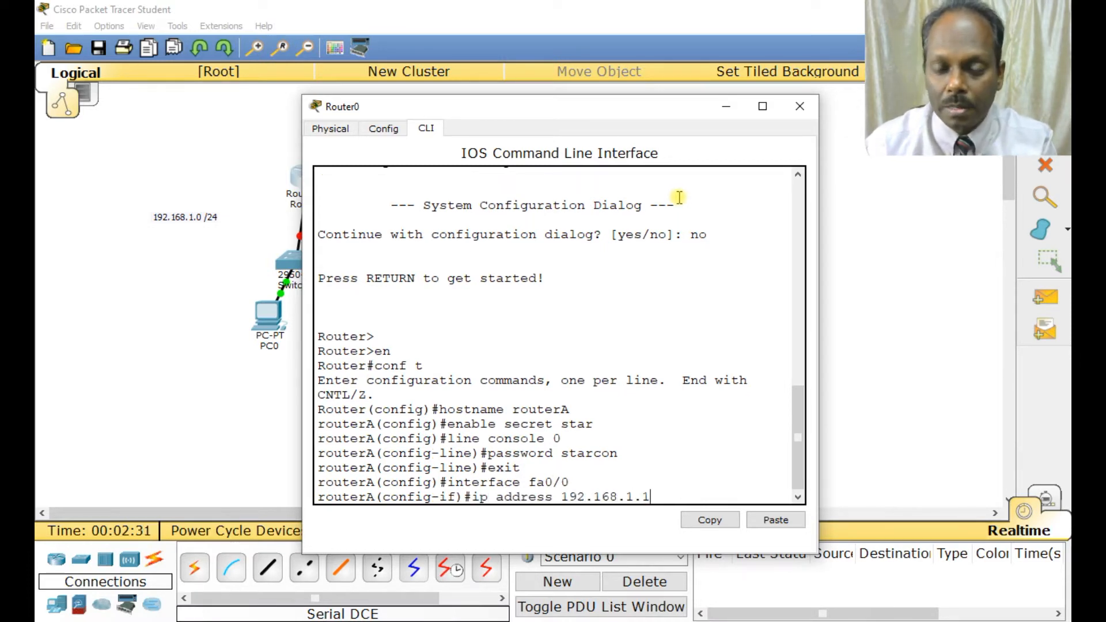
text( 2555.)
key(BackSpace)
key(BackSpace)
key(BackSpace)
text(.255.25)
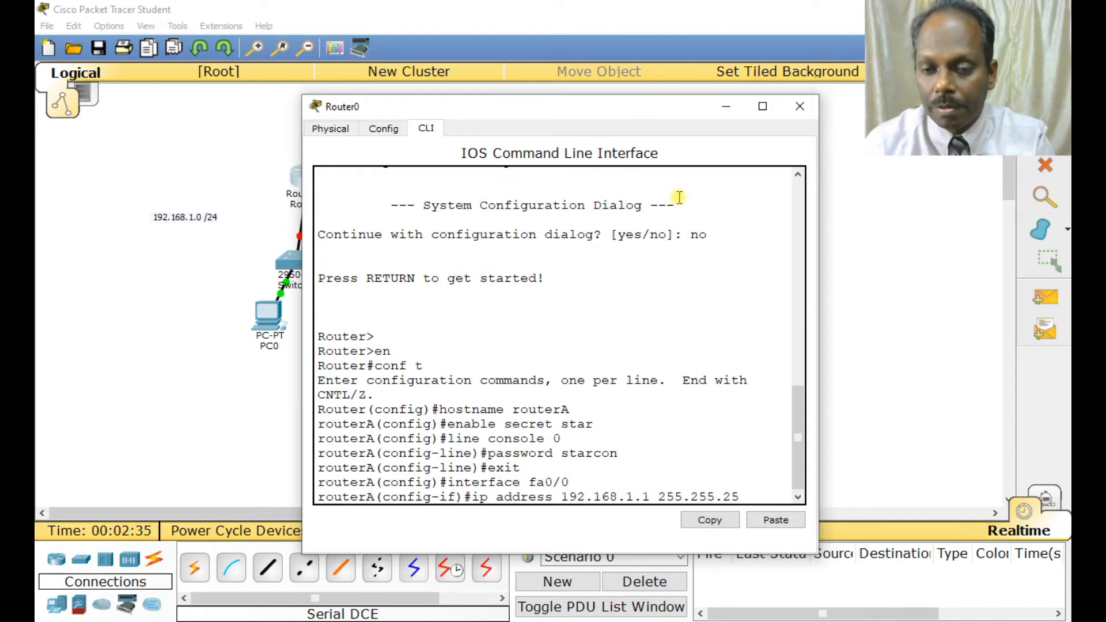
text(5.0)
key(Return)
Enable the fa0/0 interface with no shut and exit to global configuration mode.
text(no shut)
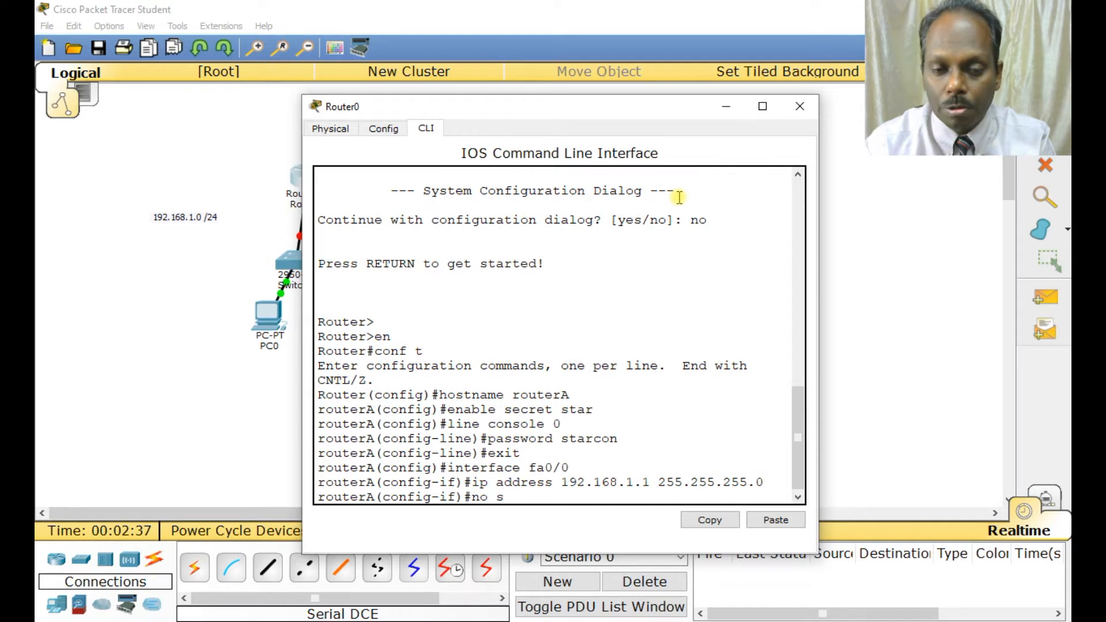
key(Return)
key(Return)
text(end)
key(BackSpace)
key(BackSpace)
text(xi)
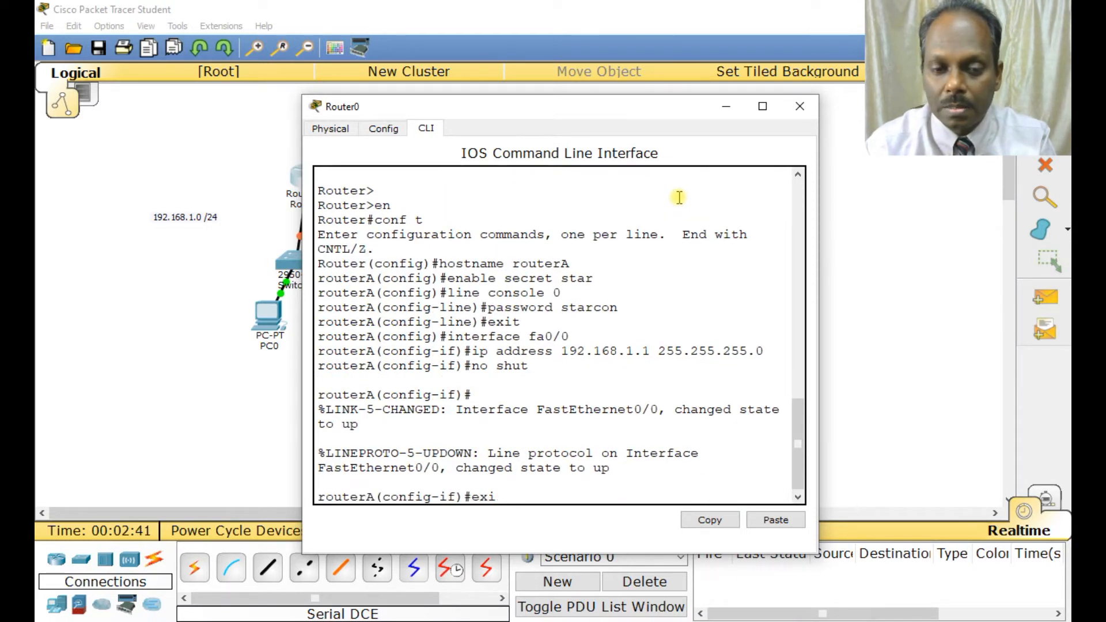
text(t)
key(Return)
Assign IP address 10.1.1.1 with mask 255.255.255.0 to routerA's serial 2/0 interface and enable it with no shut.
text(interface serial 2/)
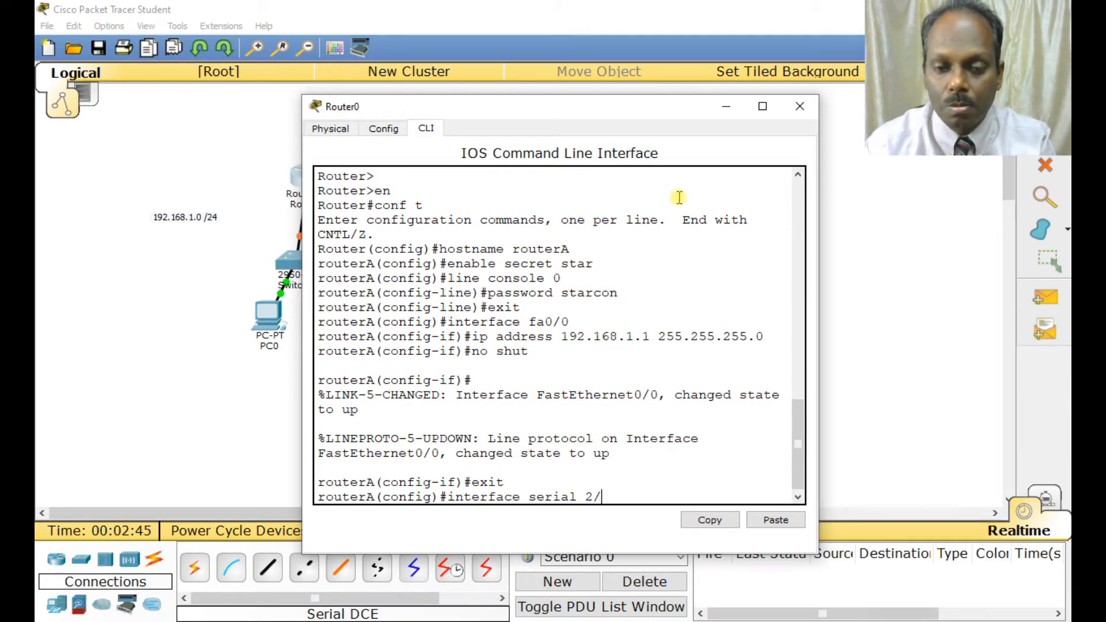
text(0)
key(Return)
text(ip)
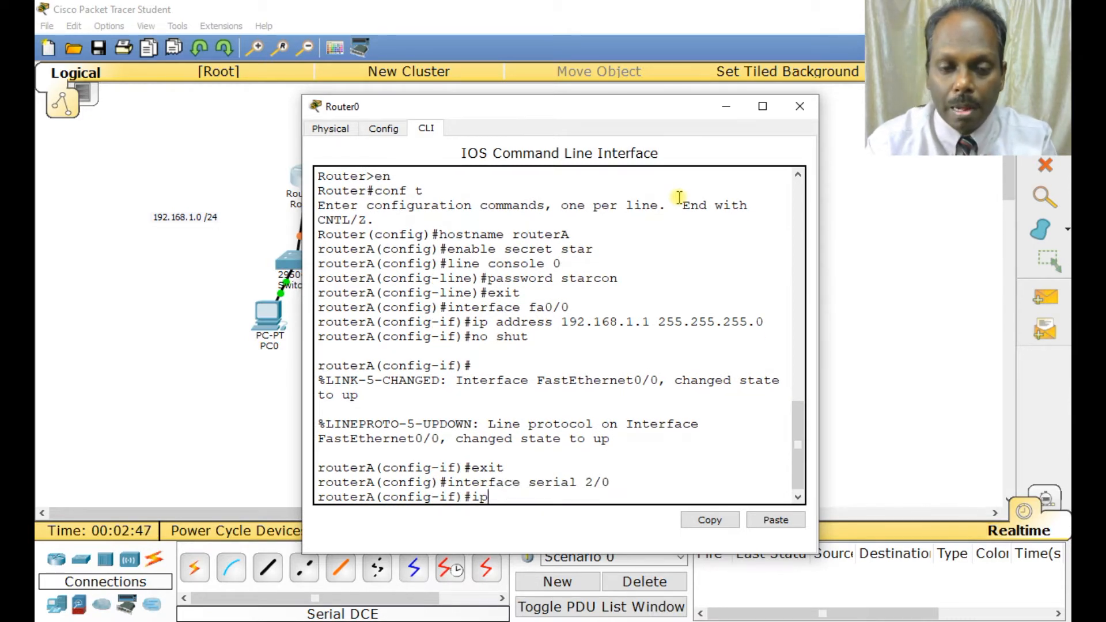
text( address 10.1.1.1 2)
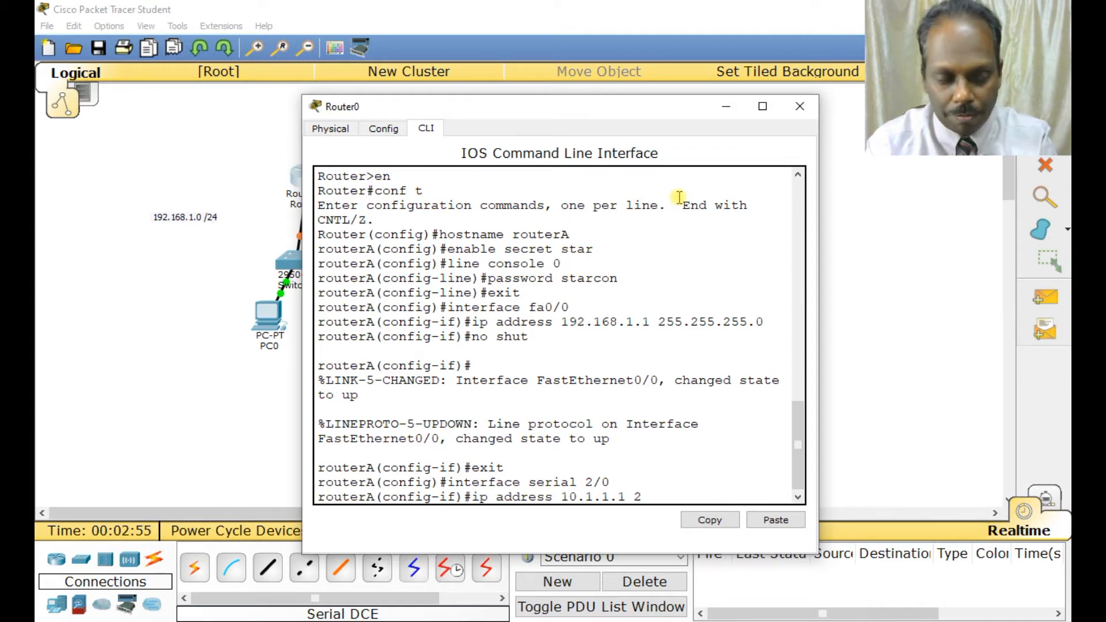
text(55.255.255.)
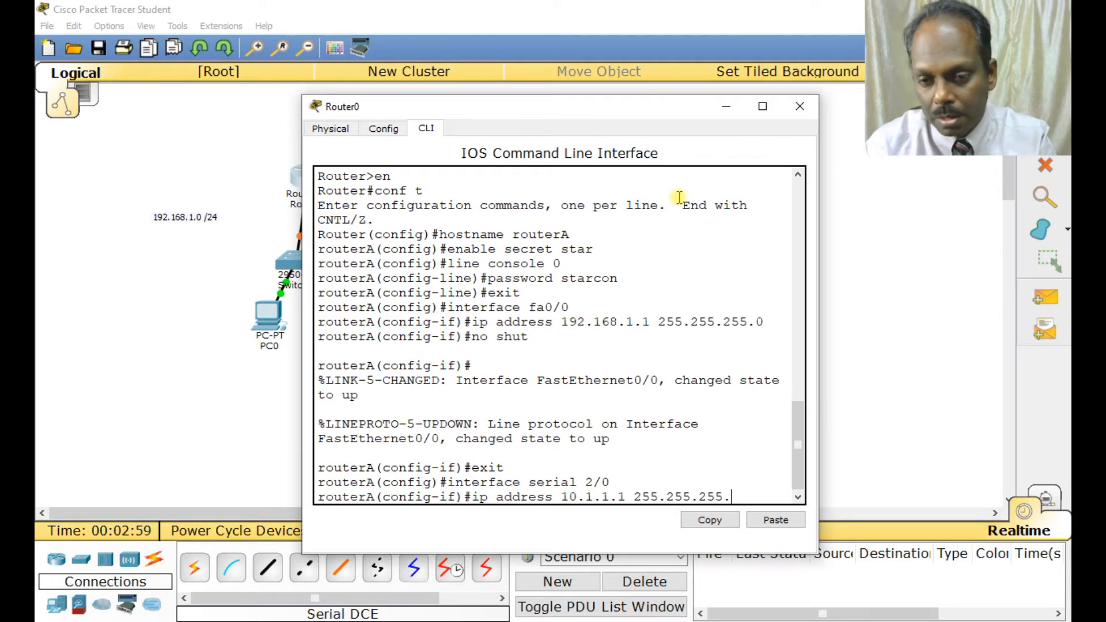
text(0)
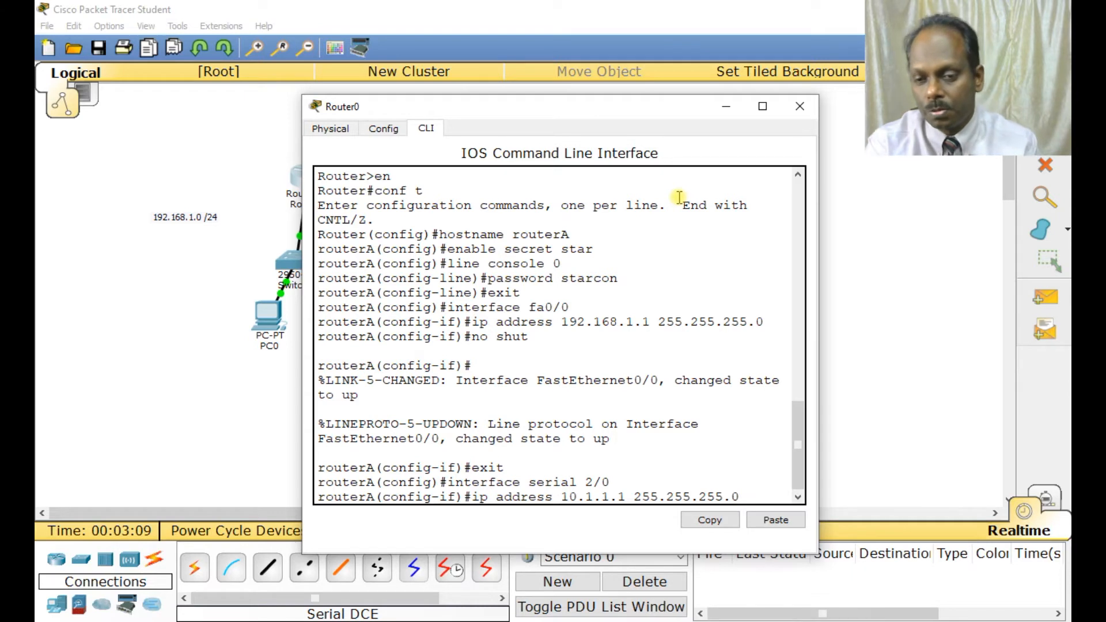
key(Return)
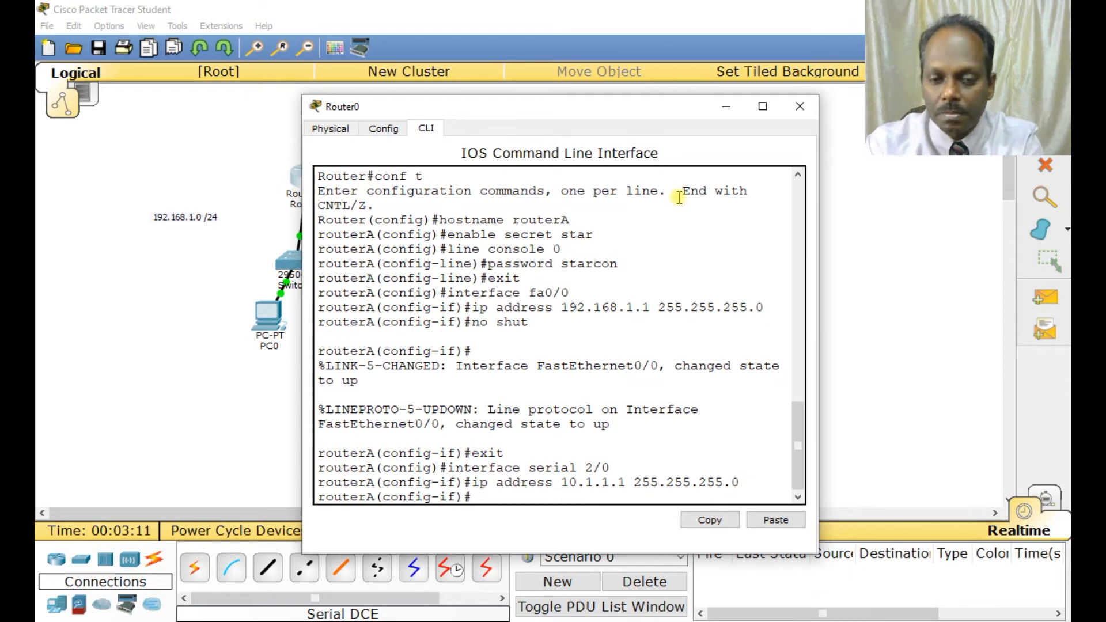
text(no s)
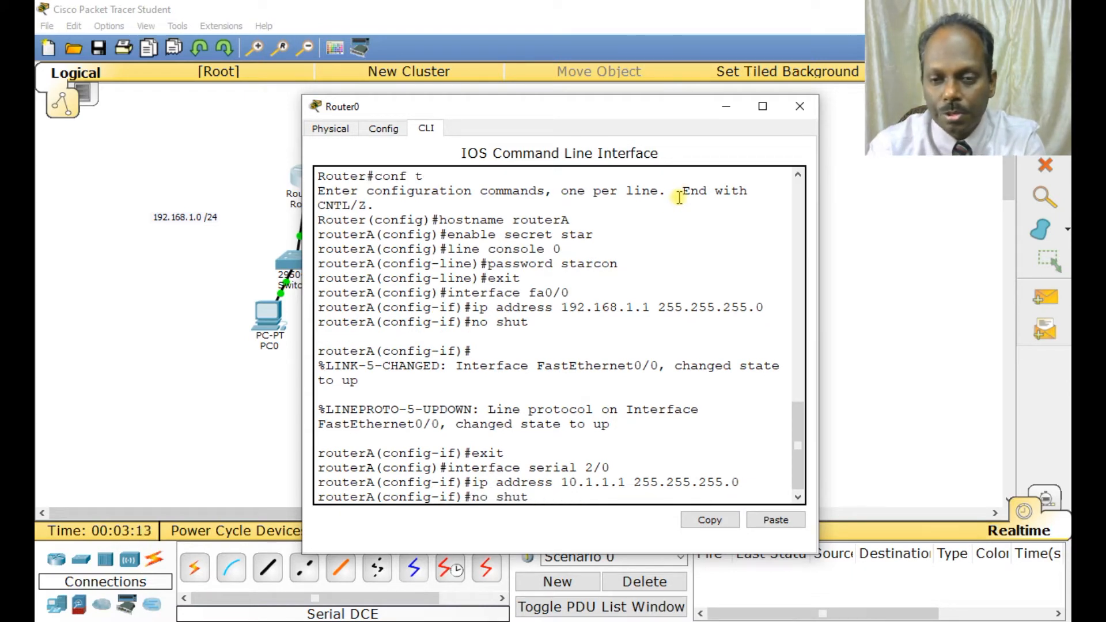
text(hut)
key(Return)
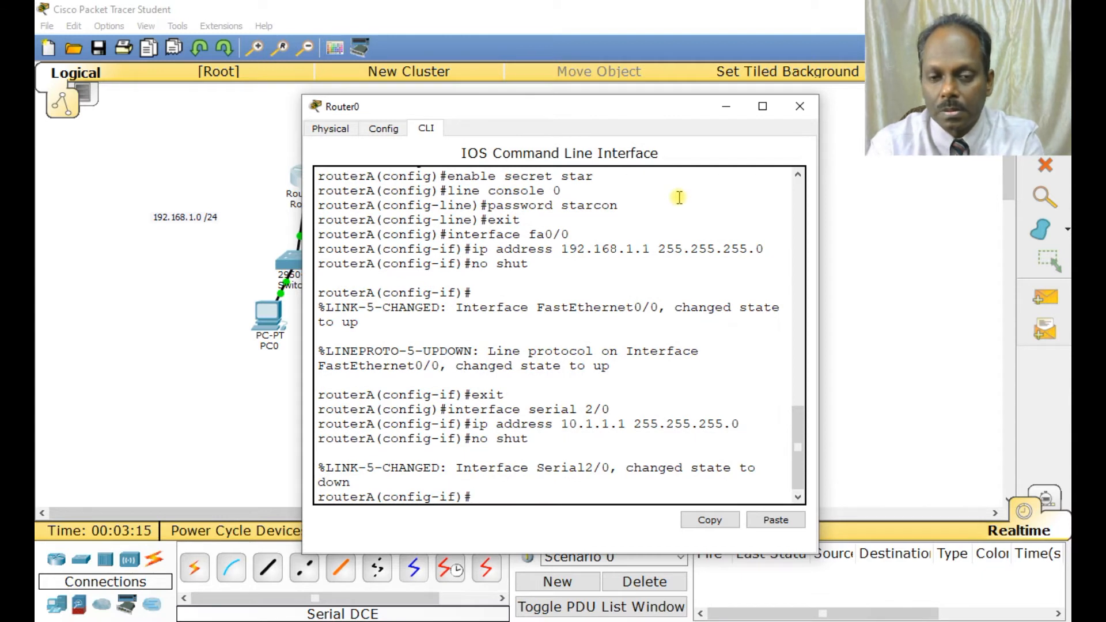
End configuration mode on routerA, save the configuration with wr and close the router's window.
text(end)
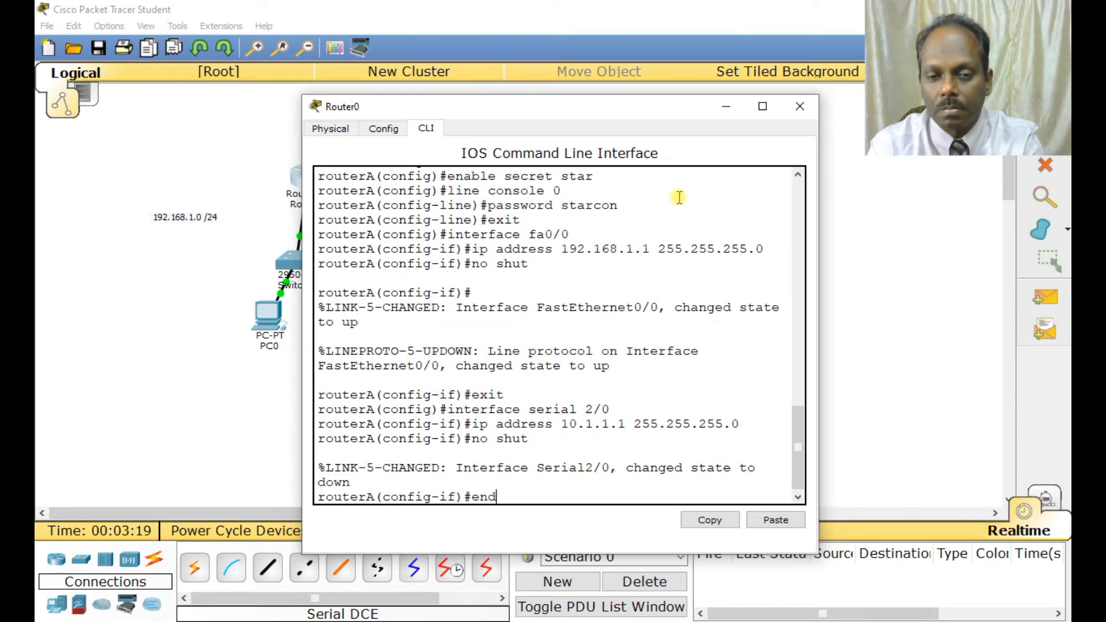
key(Return)
text(wr)
key(Return)
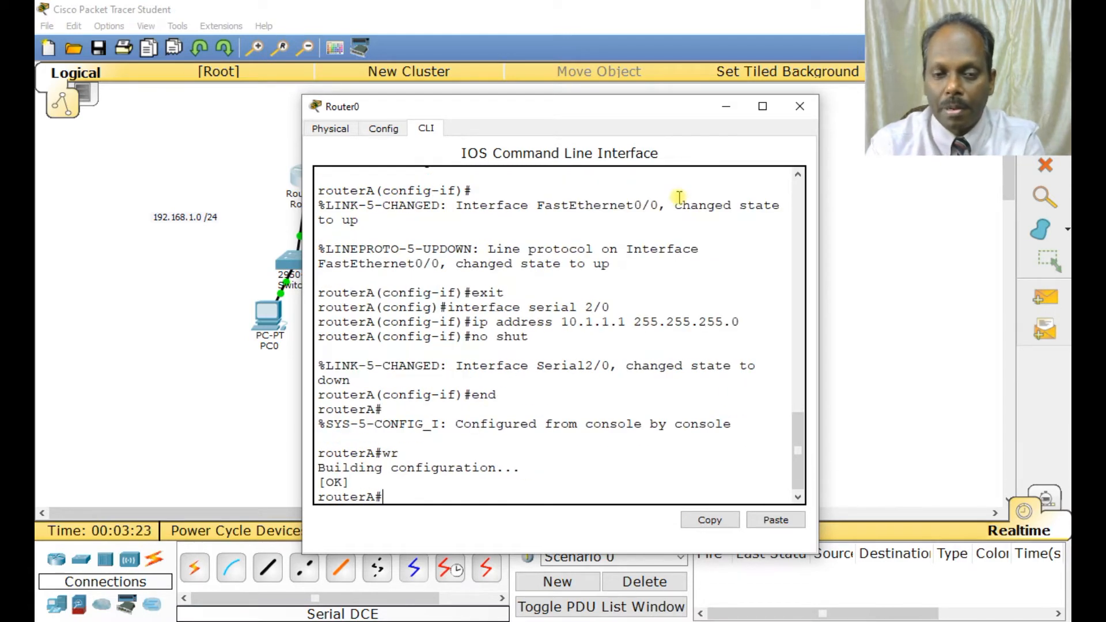
click(799, 106)
Give PC0's FastEthernet0 interface the static IP address 192.168.1.2 with subnet mask 255.255.255.0.
click(270, 314)
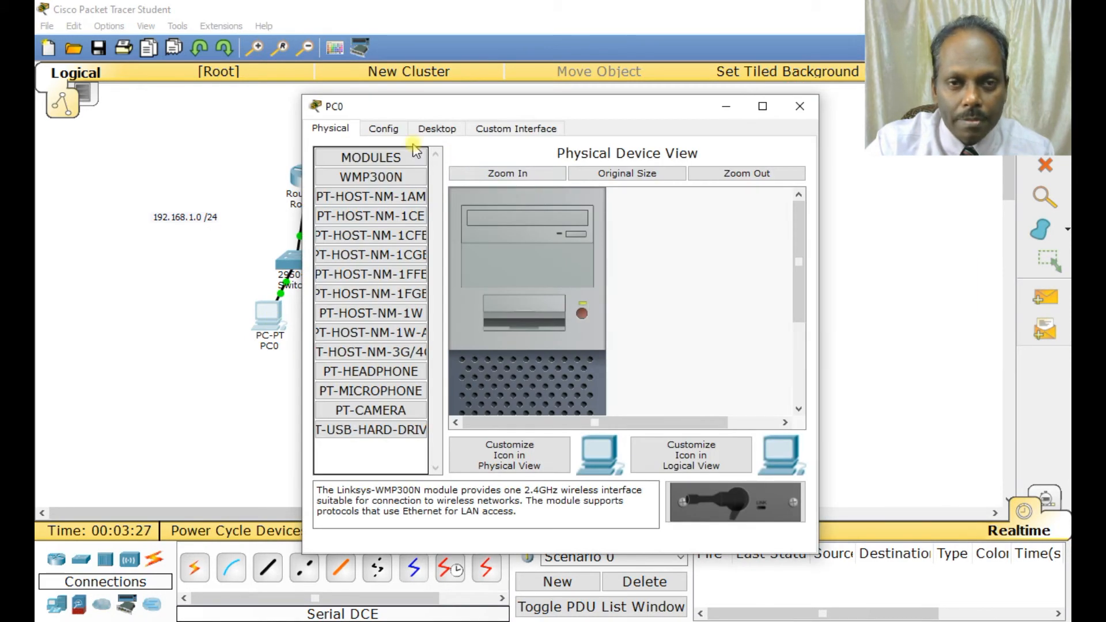
click(432, 130)
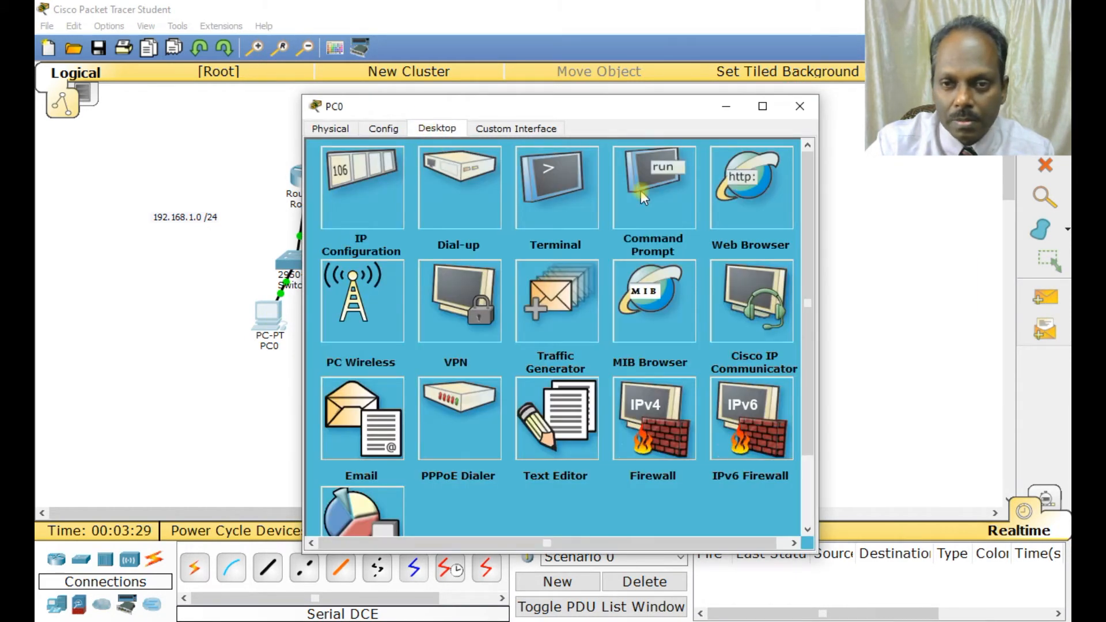
click(382, 128)
click(353, 236)
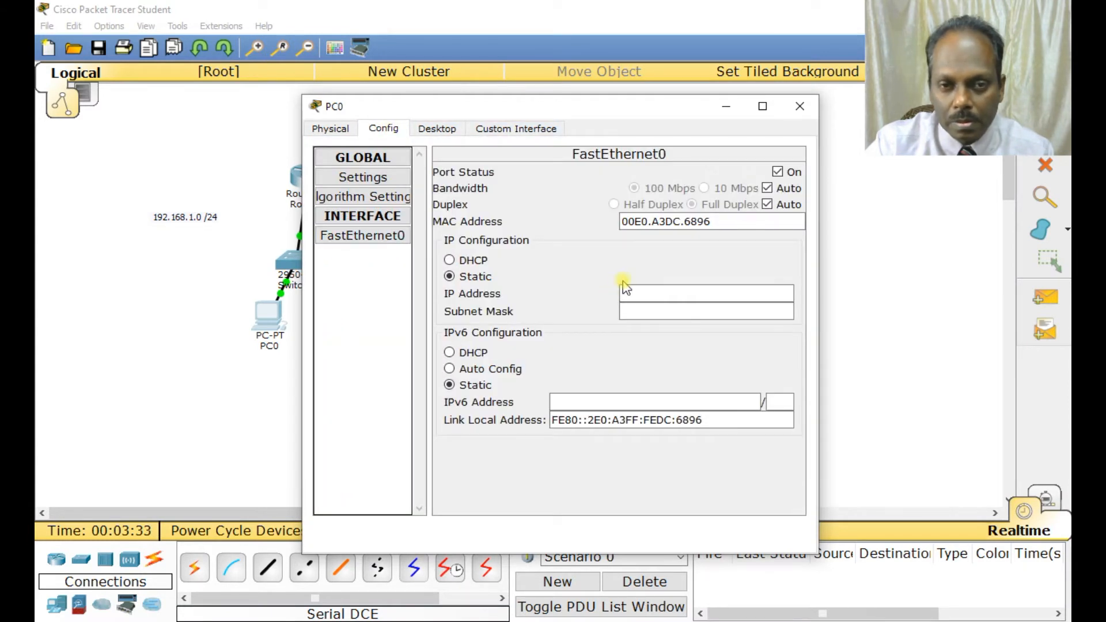
click(629, 291)
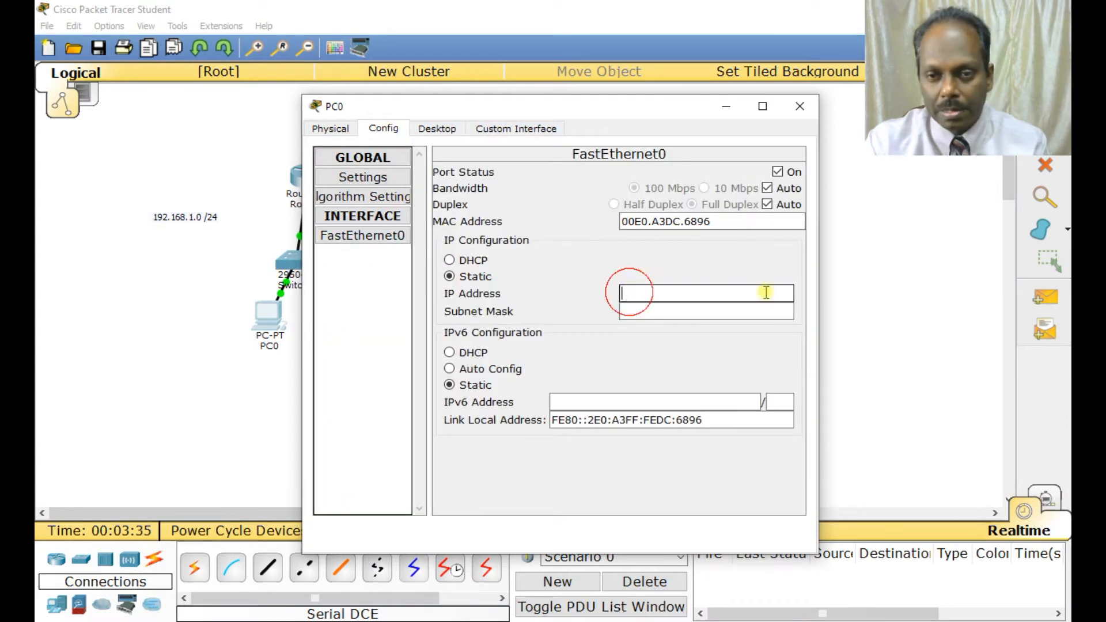
text(192.168.1.2)
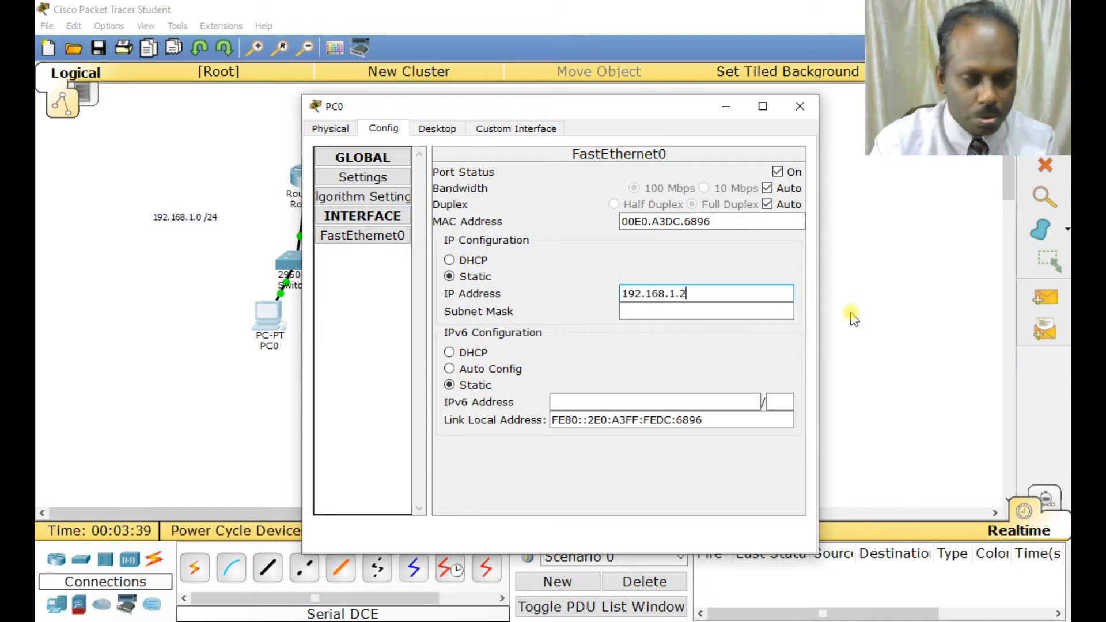
key(Tab)
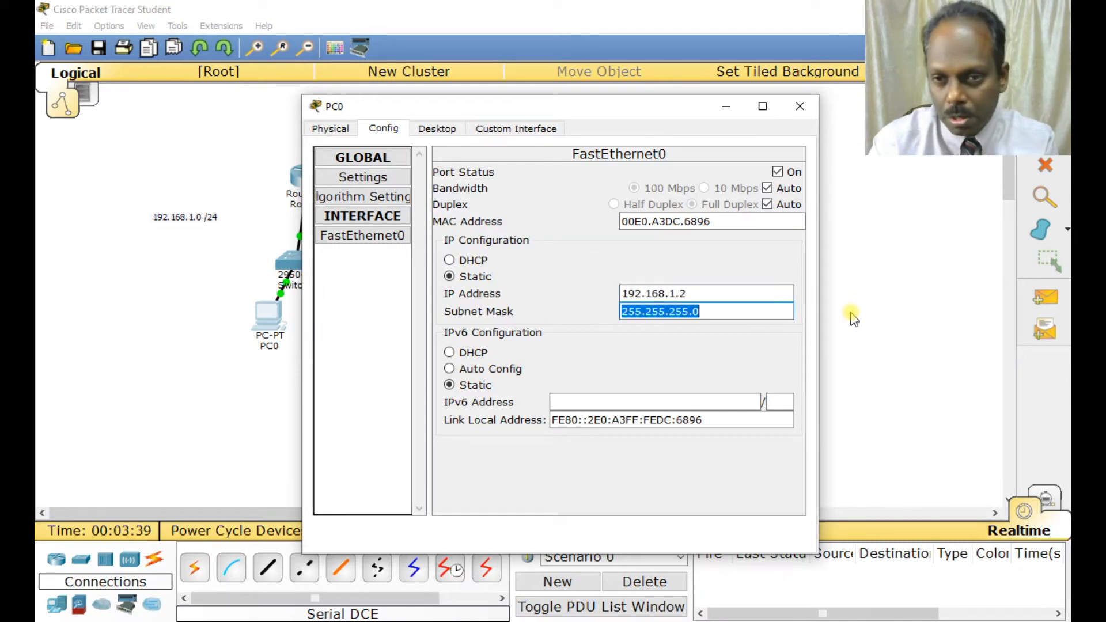
Set PC0's default gateway to 192.168.1.1 in its global settings and close the PC's window.
click(378, 216)
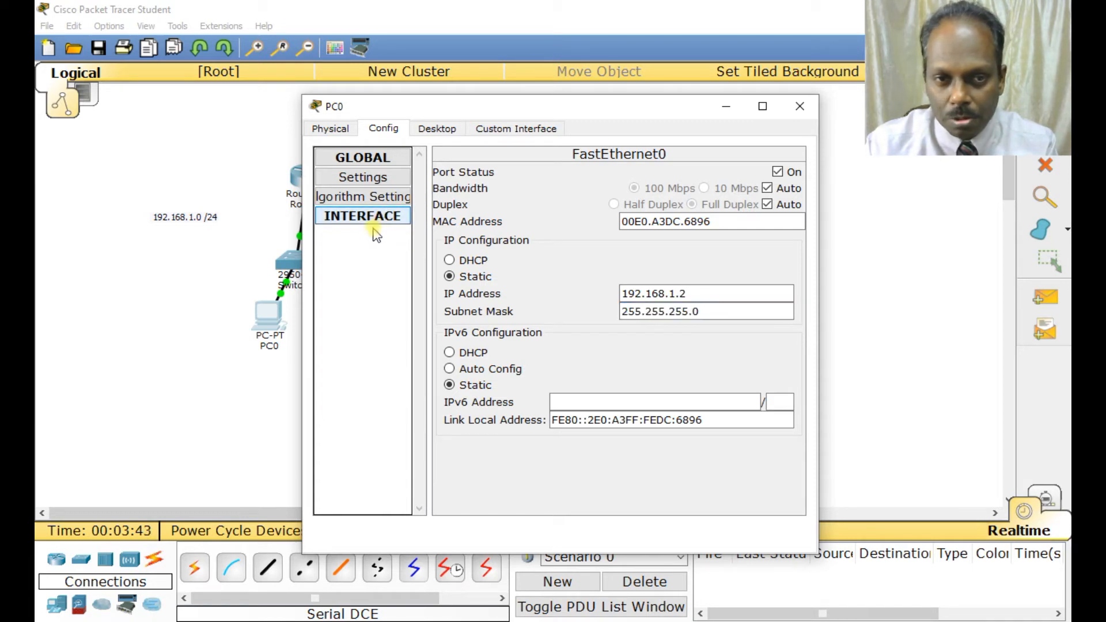
click(379, 216)
click(371, 176)
click(511, 291)
text(192.168.1.1)
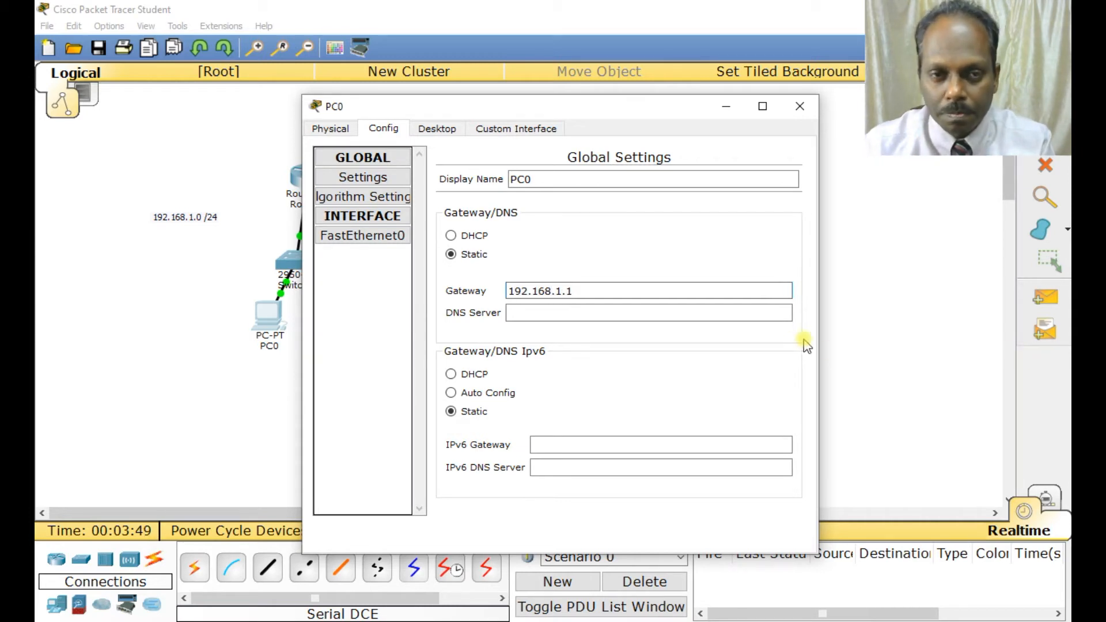
click(798, 105)
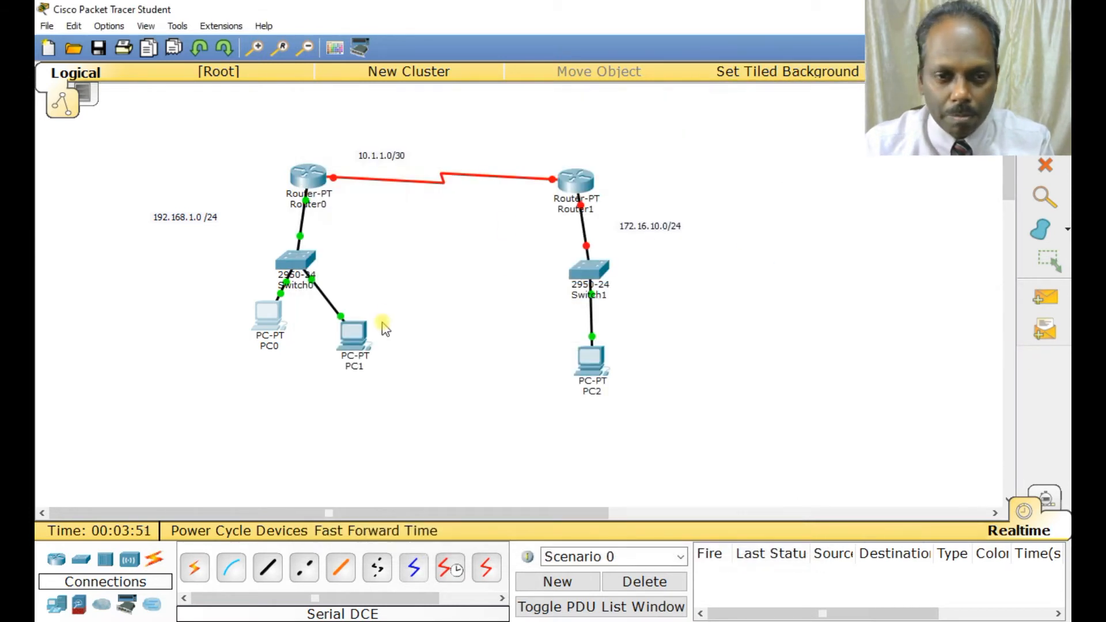
Open PC1's configuration and set its default gateway to 192.168.1.1.
click(352, 333)
click(396, 126)
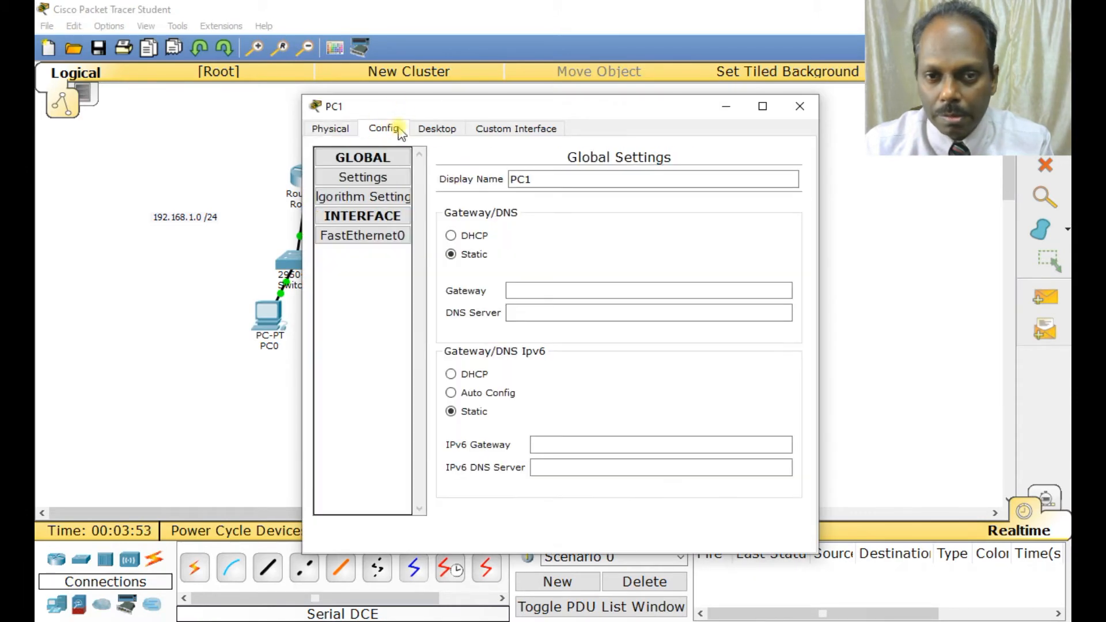
click(554, 290)
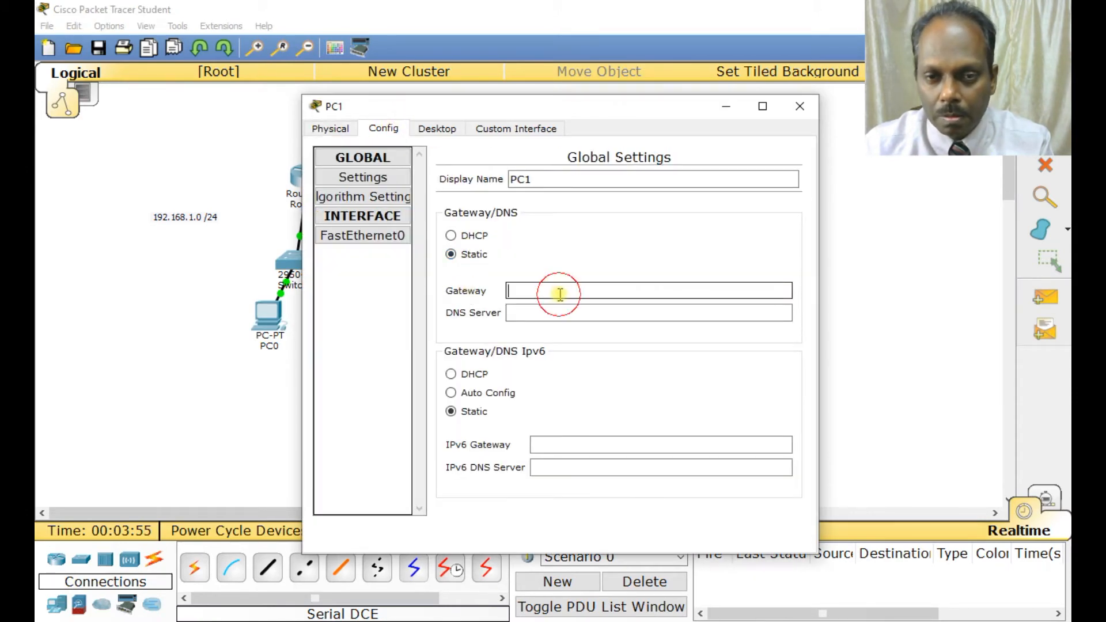
text(192.168.1.1)
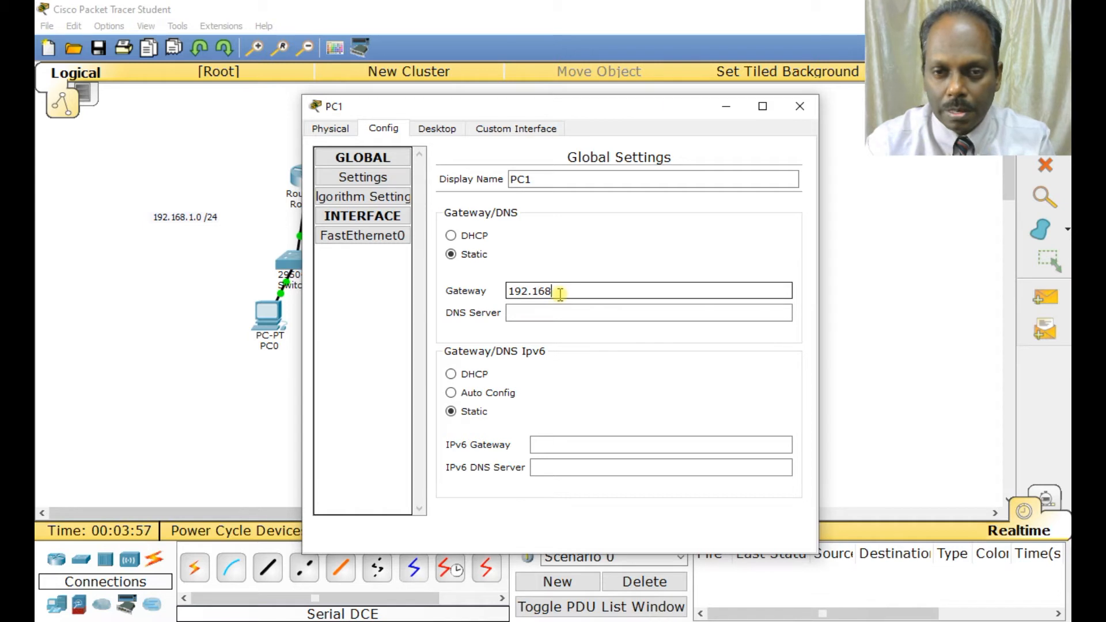
Give PC1's FastEthernet0 interface the static IP address 192.168.1.3 with subnet mask 255.255.255.0 and close the PC's window.
click(382, 238)
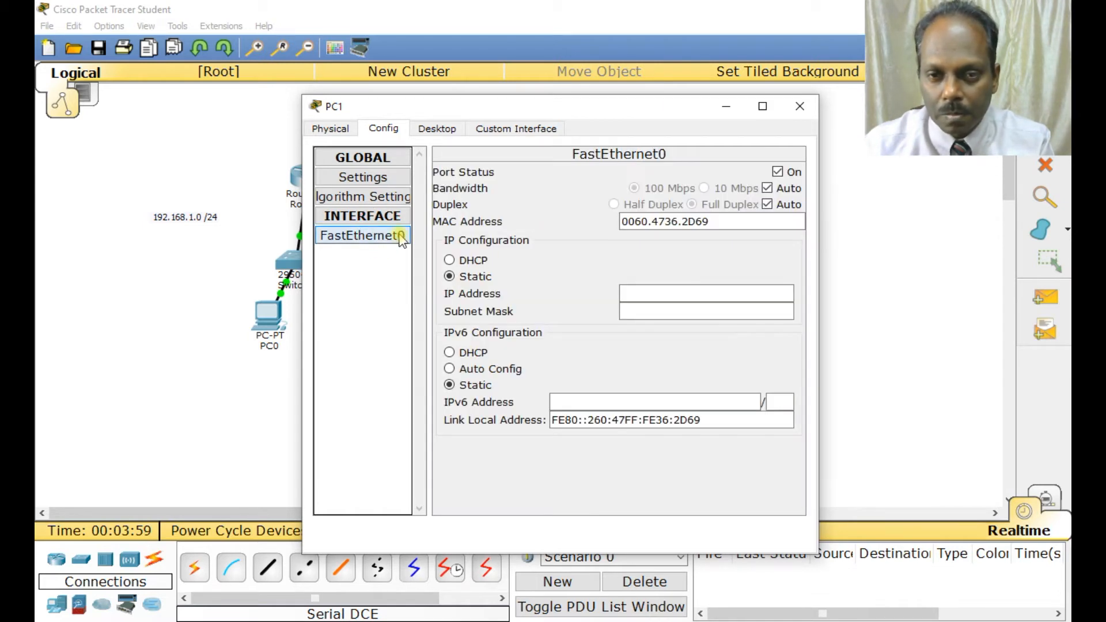
click(622, 293)
text(192.1)
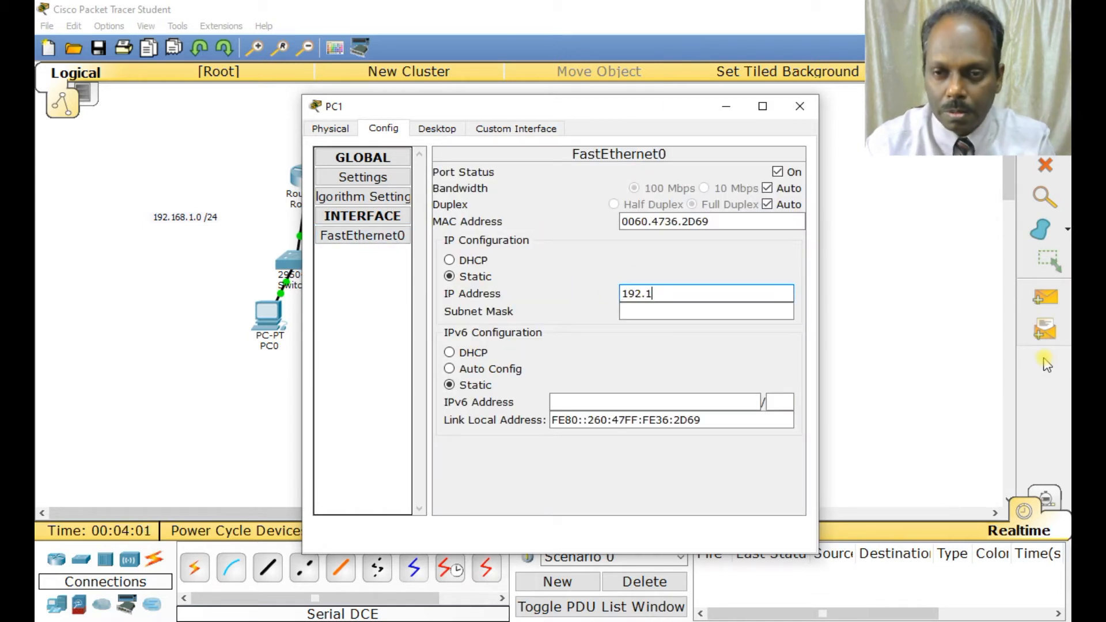
text(68.1.3)
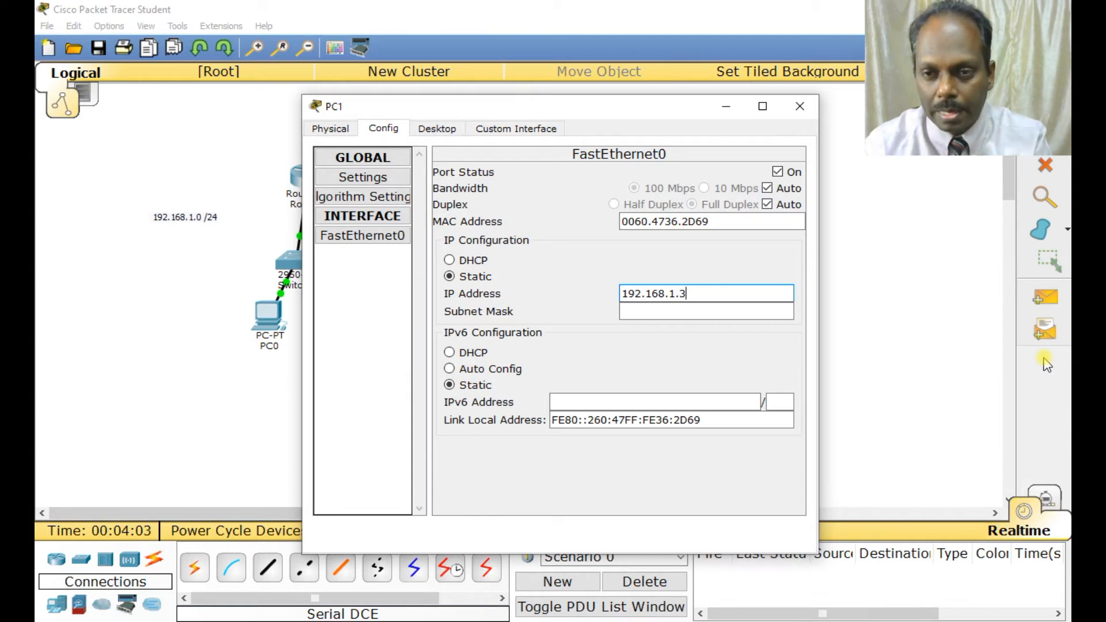
click(721, 311)
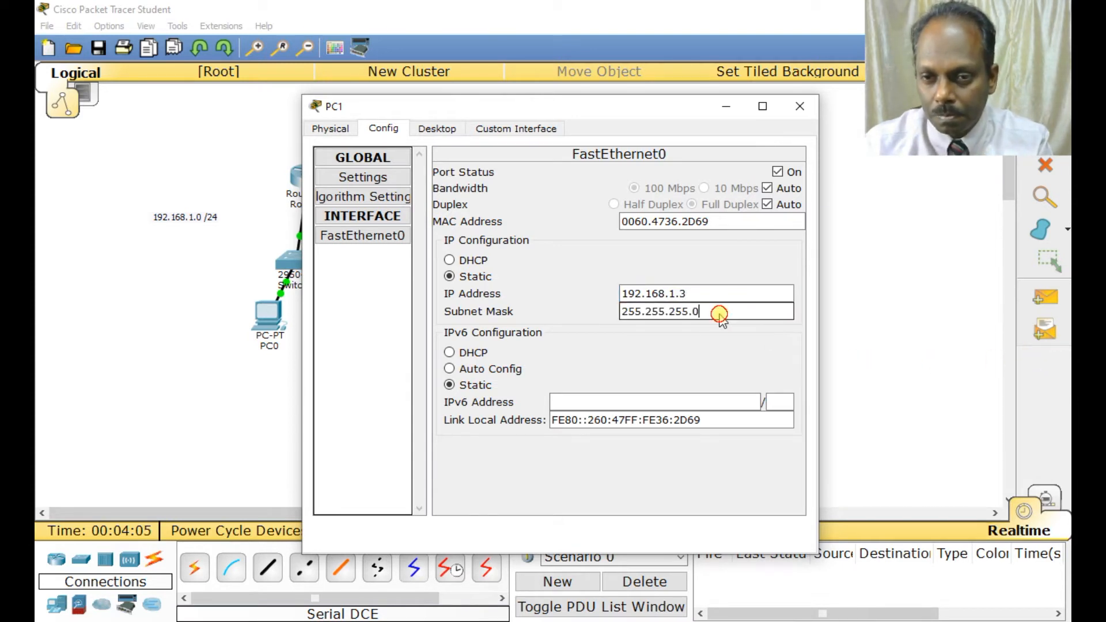
click(800, 109)
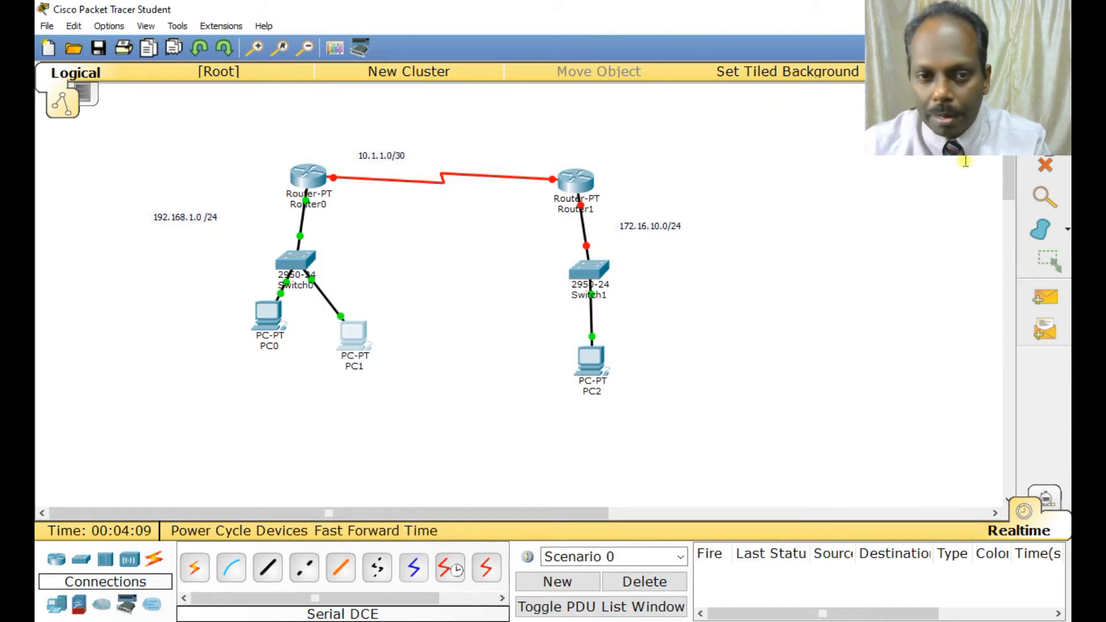
Add the address notes 192.168.1.2 below PC0 and 192.168.1.3 beside PC1 in the workspace.
click(208, 361)
text(192.168.1.2)
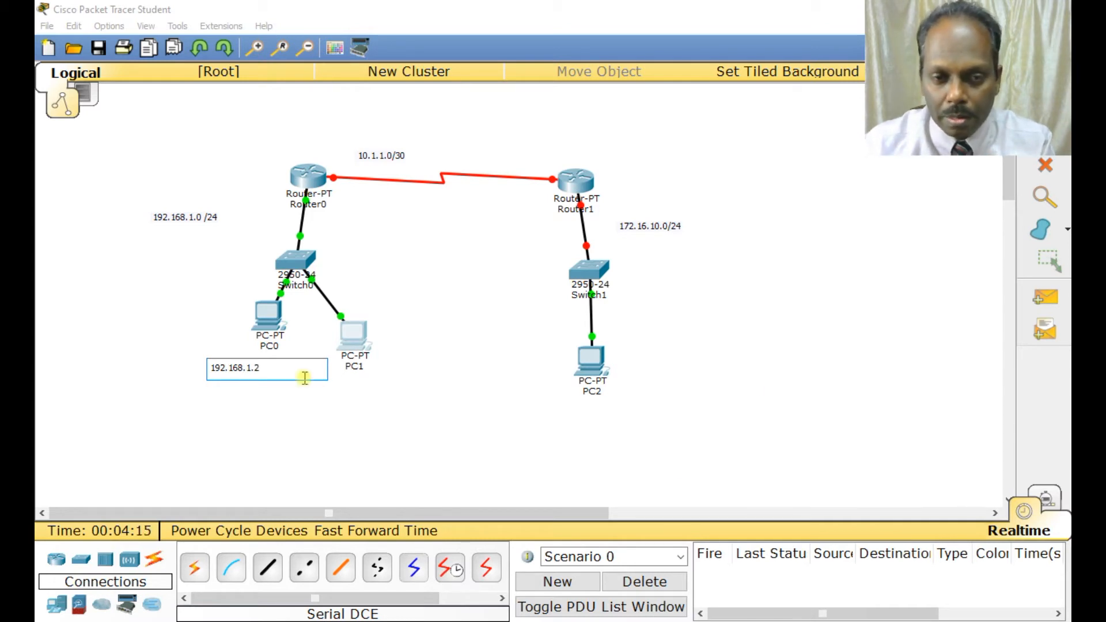
click(375, 333)
text(192.)
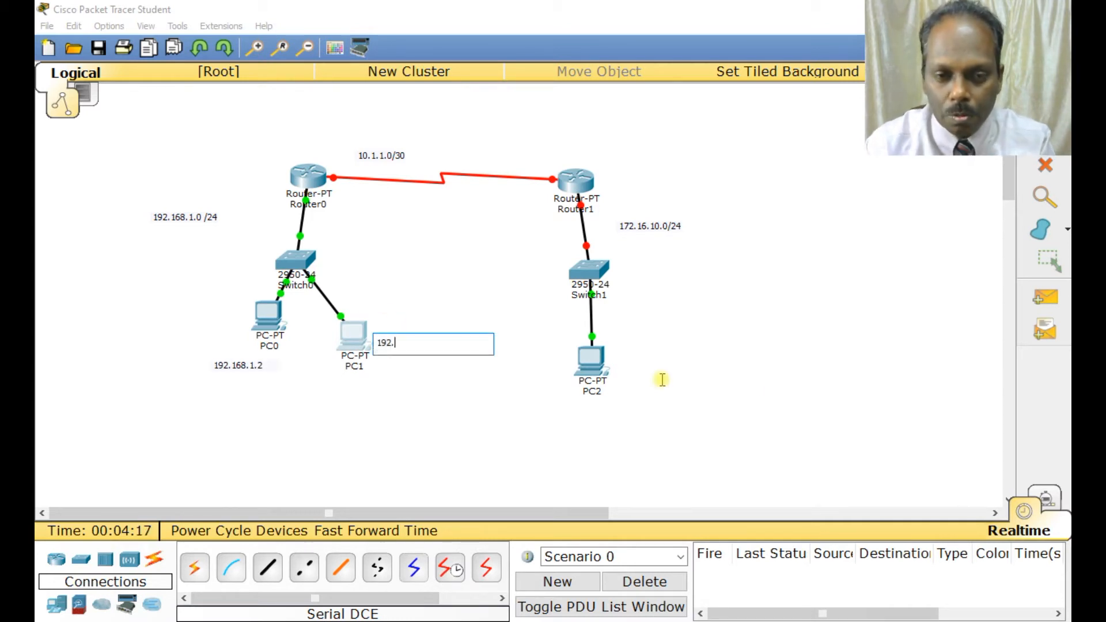
text(168.1.3)
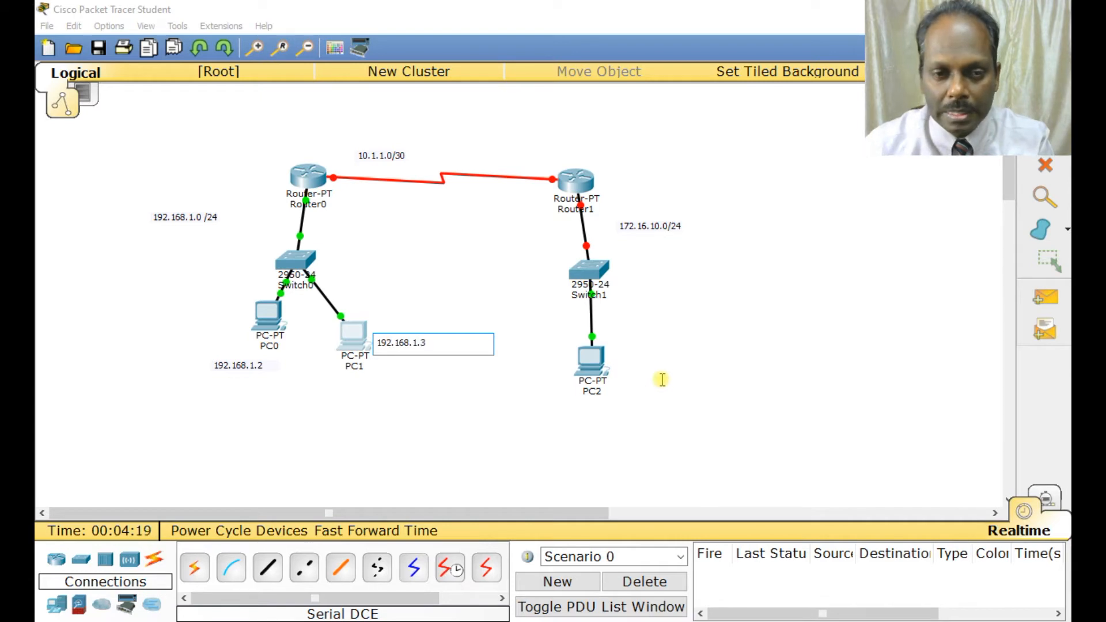
Add the address note 172.16.10.2 beside PC2.
click(633, 361)
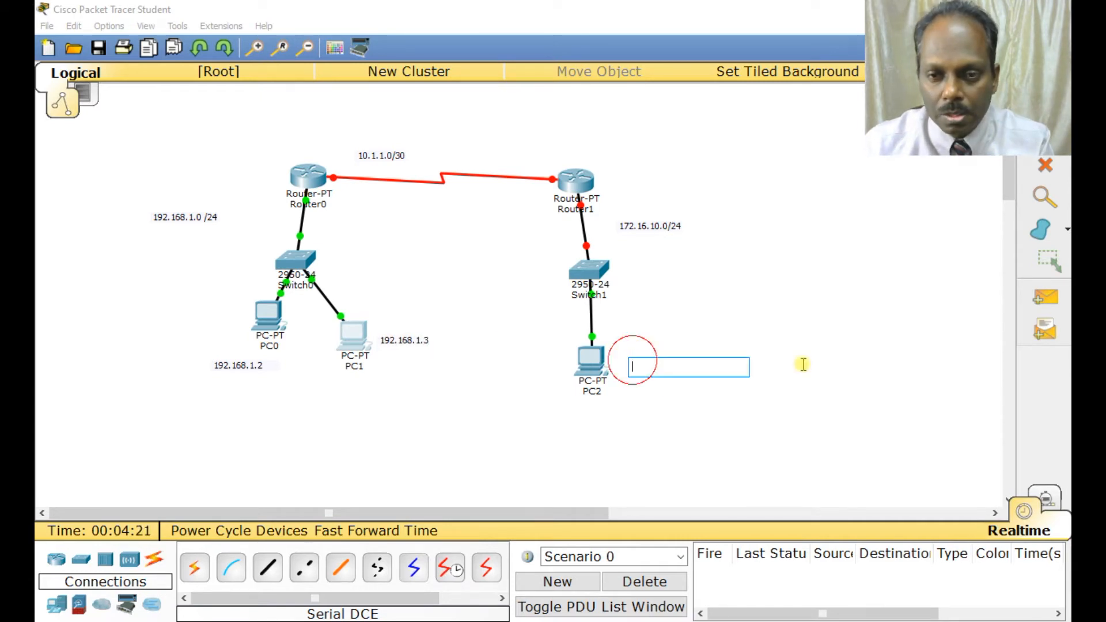
text(172.1)
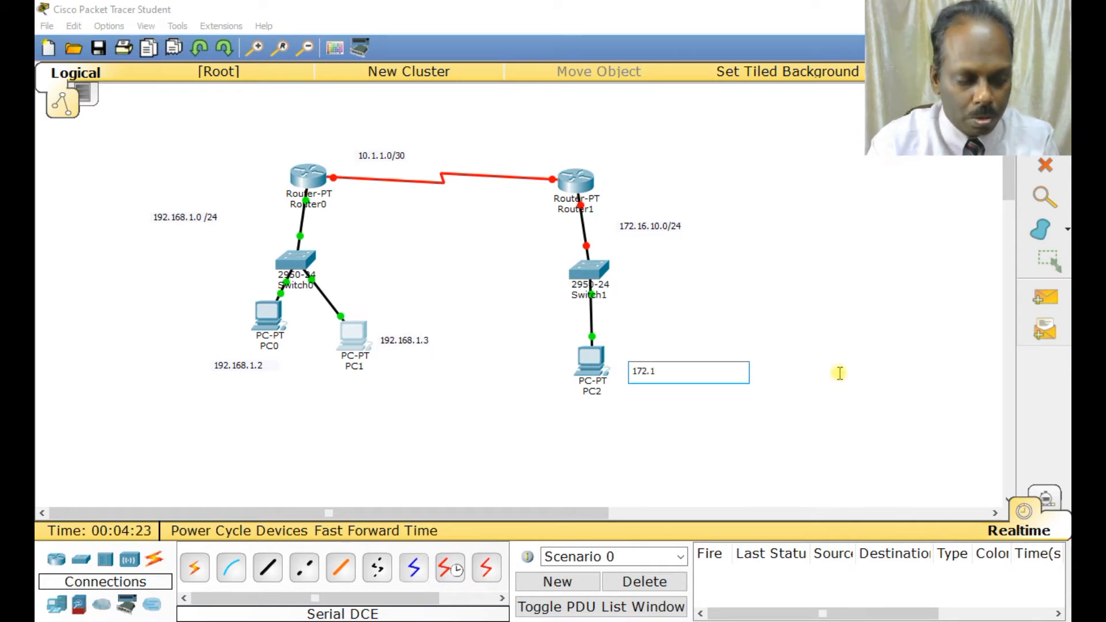
text(6.10)
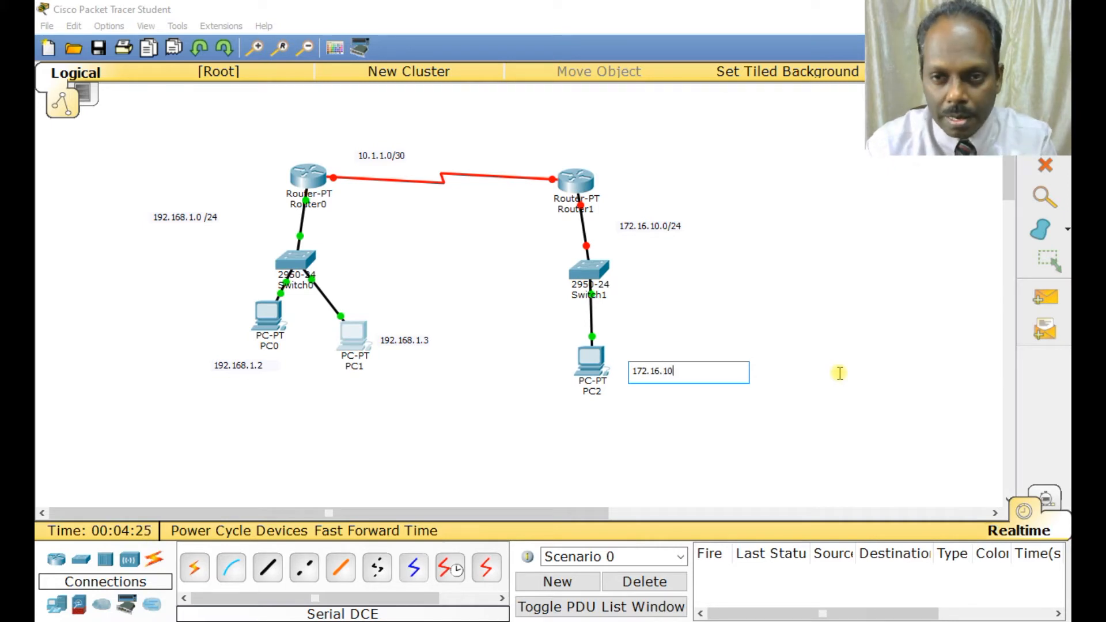
text(.2)
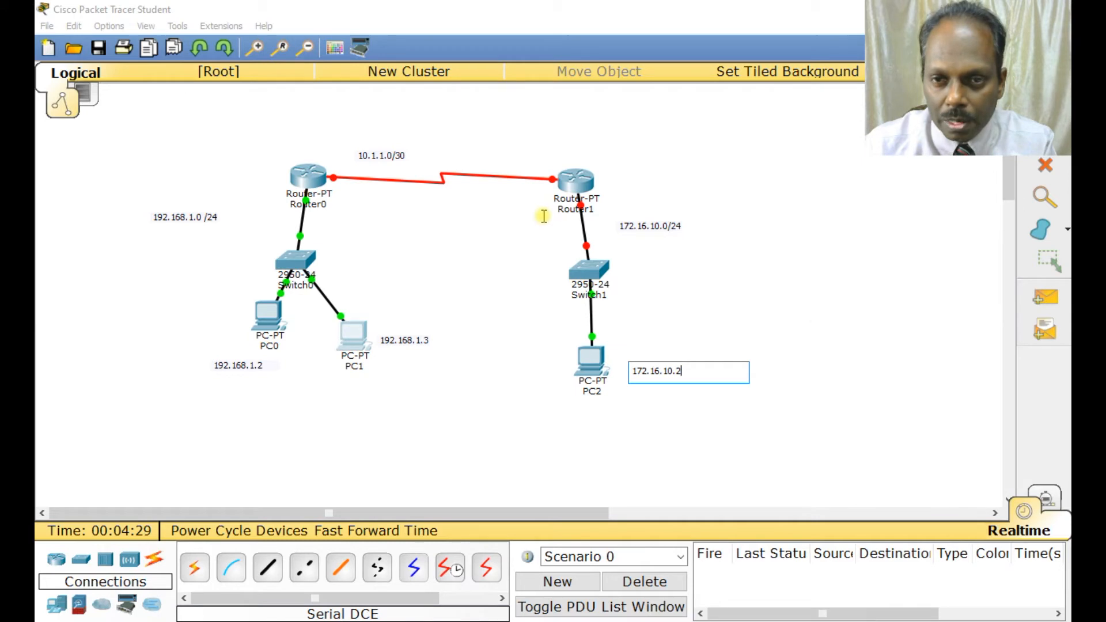
Label the routers' LAN interfaces with the notes 172.16.10.1 below Router1 and 192.168.1.1 below Router0.
click(524, 218)
text(17)
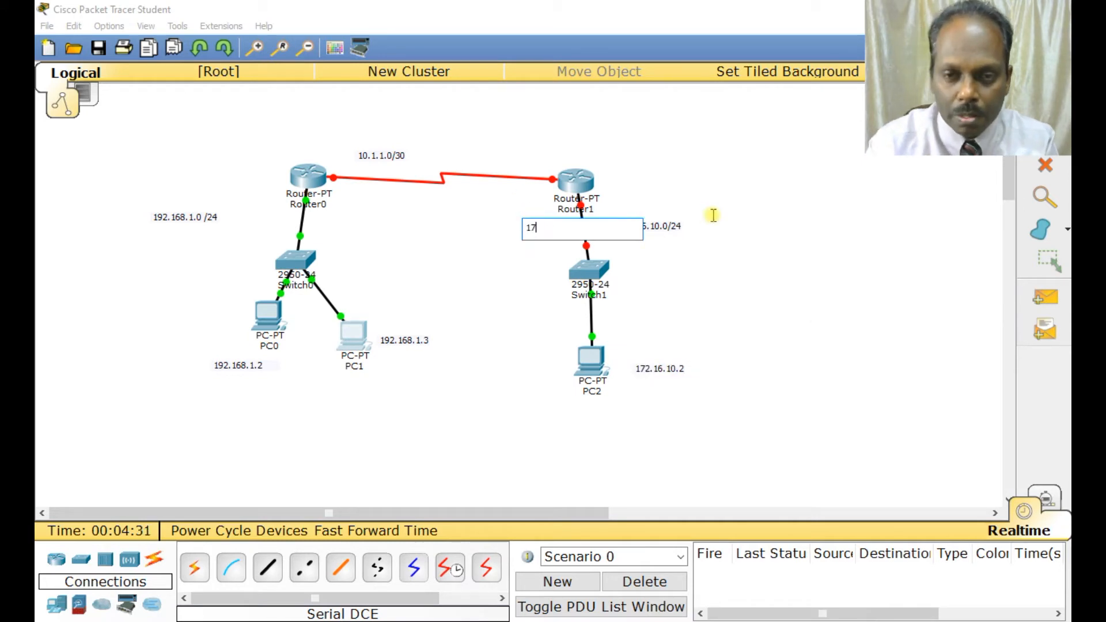
text(2.16.10.1)
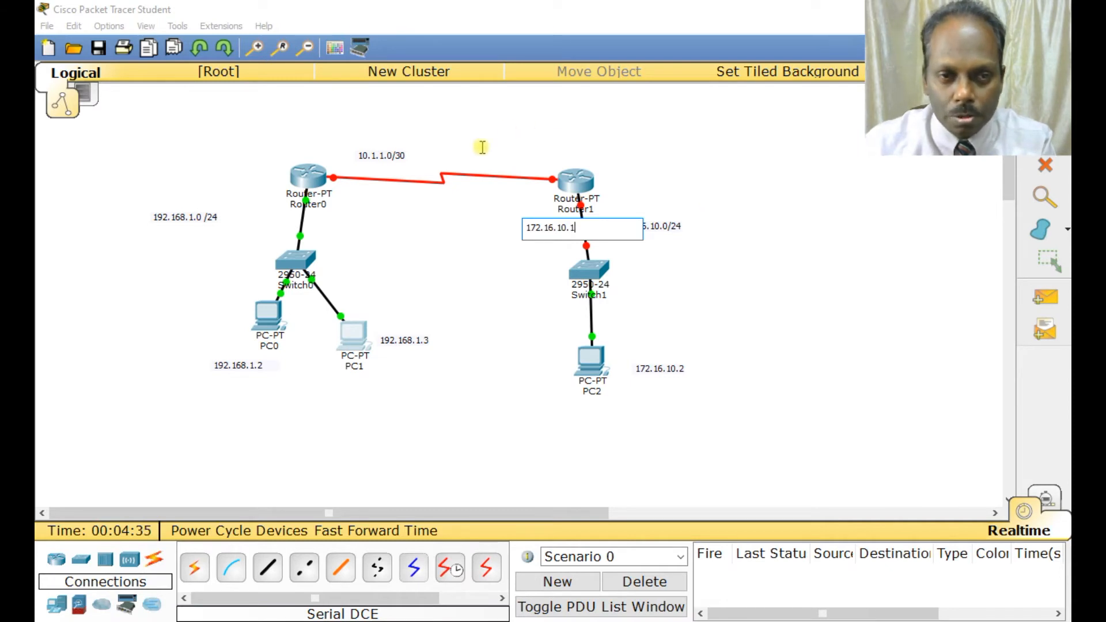
click(275, 202)
text(192.168.1.1)
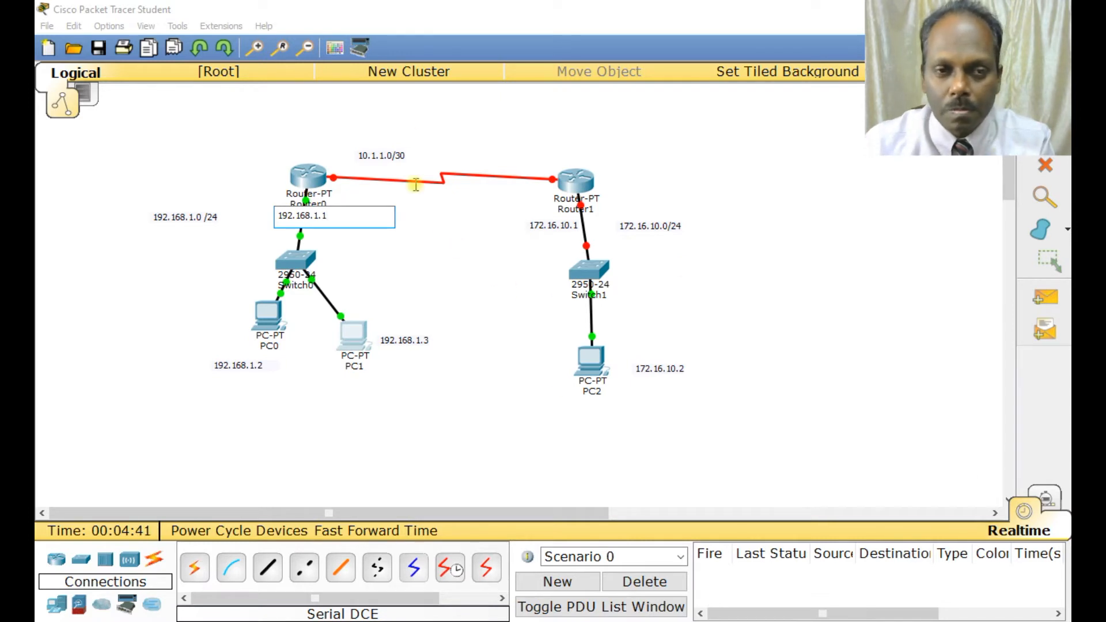
Label the serial link's ends with the notes 10.1.1.2 at Router1 and 10.1.1.1 at Router0.
click(506, 159)
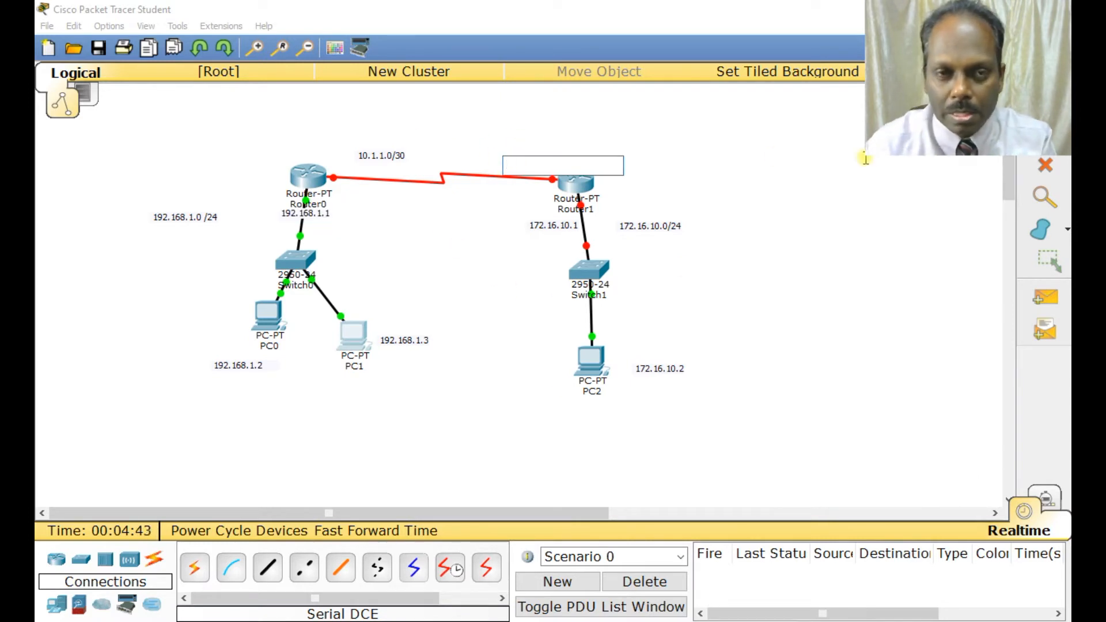
text(10.1.1.2)
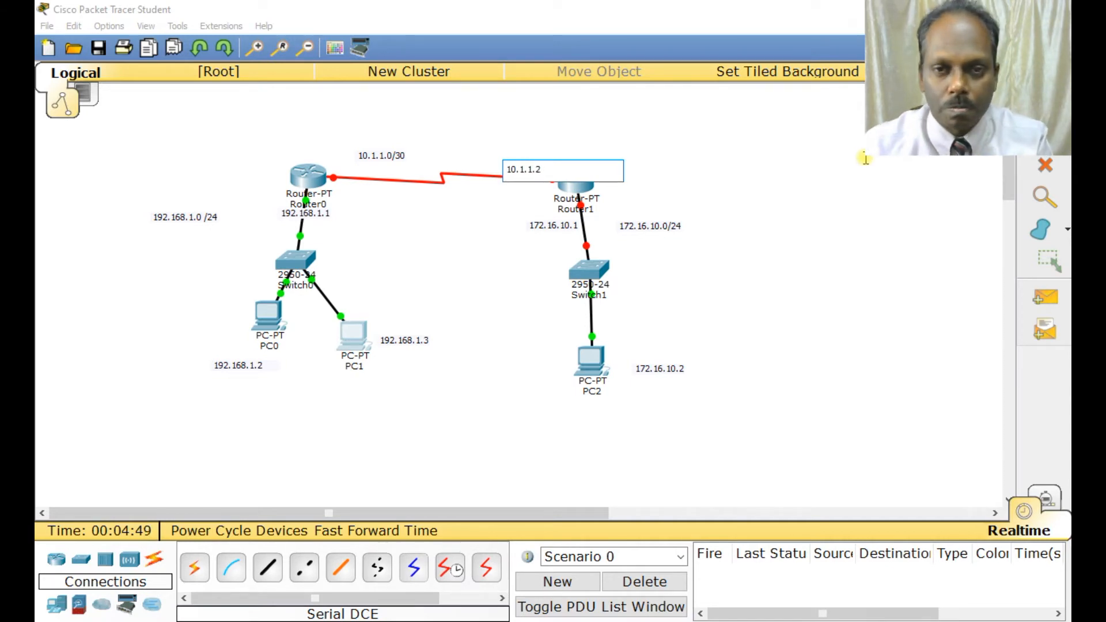
click(297, 150)
text(10./)
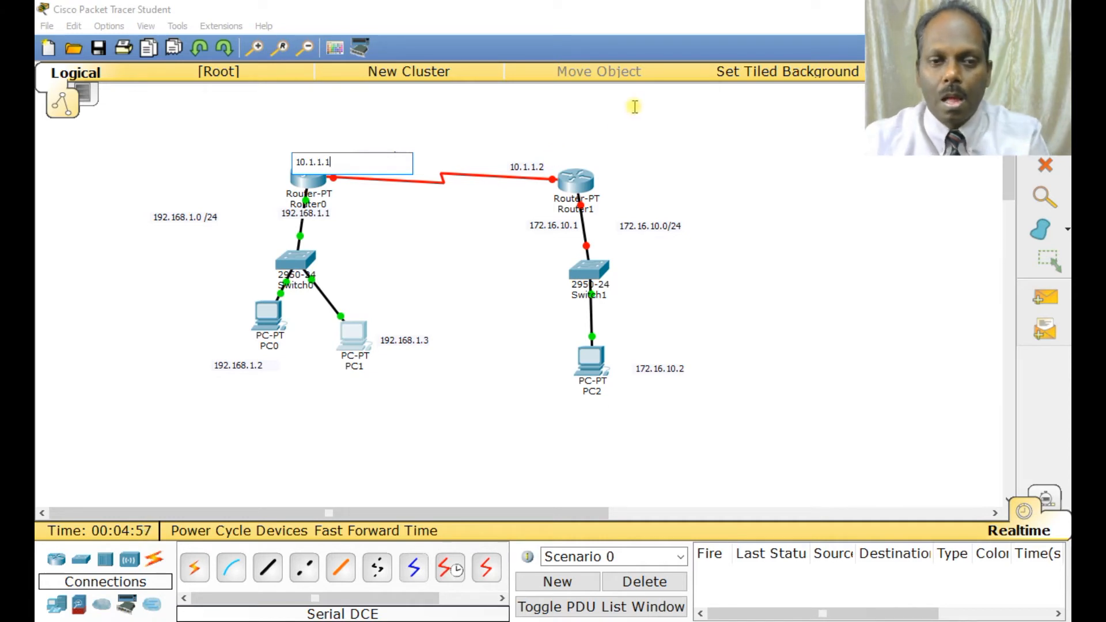
click(536, 203)
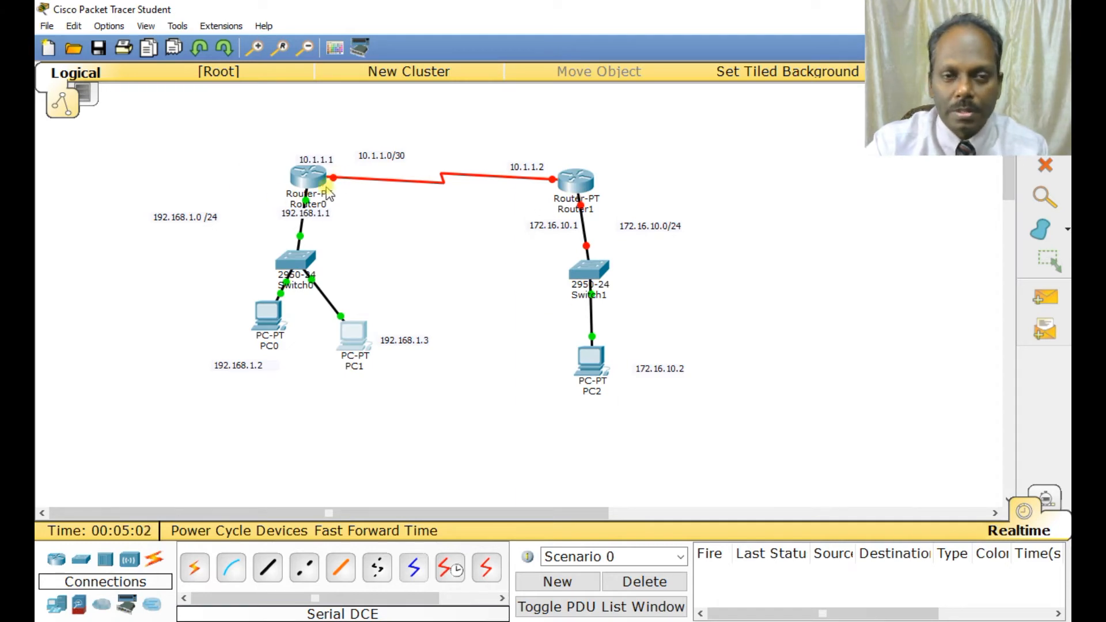
Open Router1's command line interface and answer no to the initial configuration dialog.
click(576, 181)
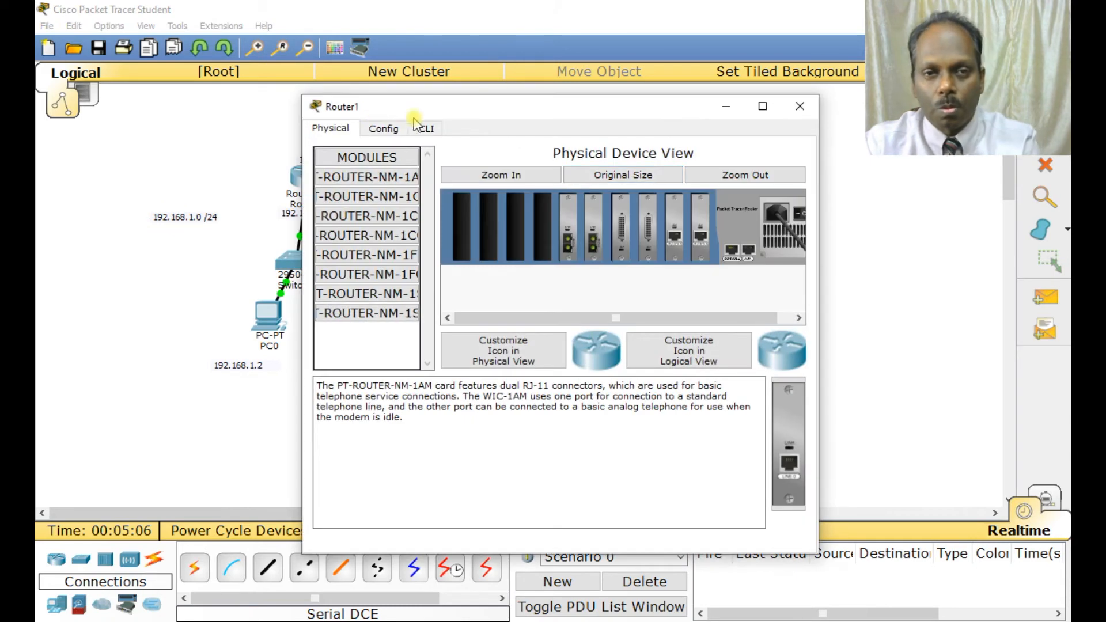
click(426, 128)
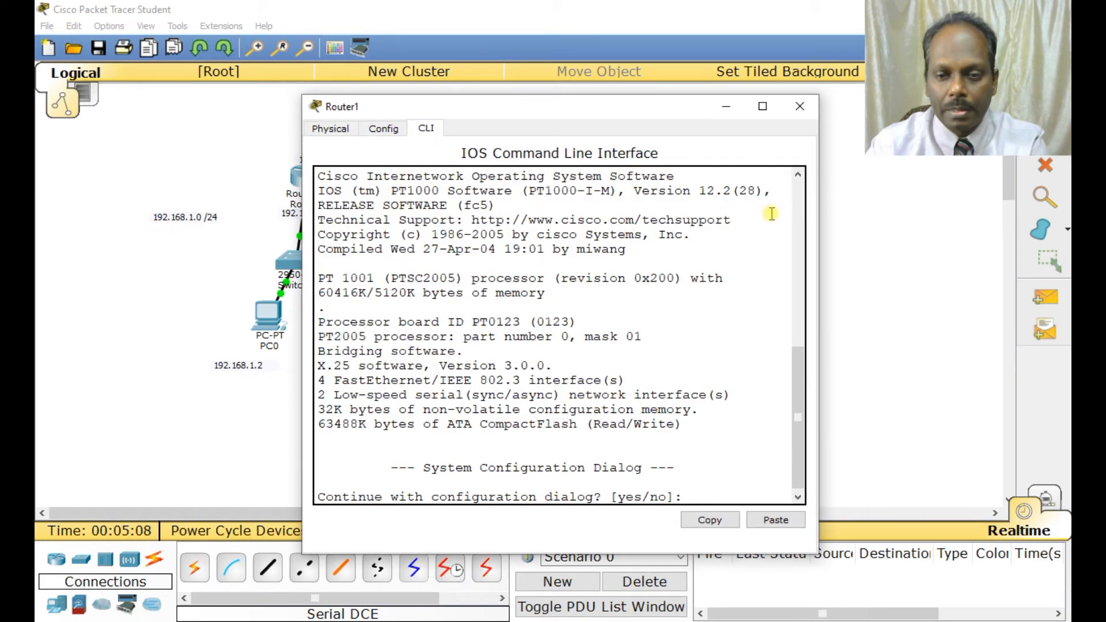
text(no)
key(Return)
Enter privileged mode and global configuration mode on Router1 and set its hostname to RouterB.
key(Return)
text(en)
key(Return)
text(conf t)
key(Return)
text(hostname )
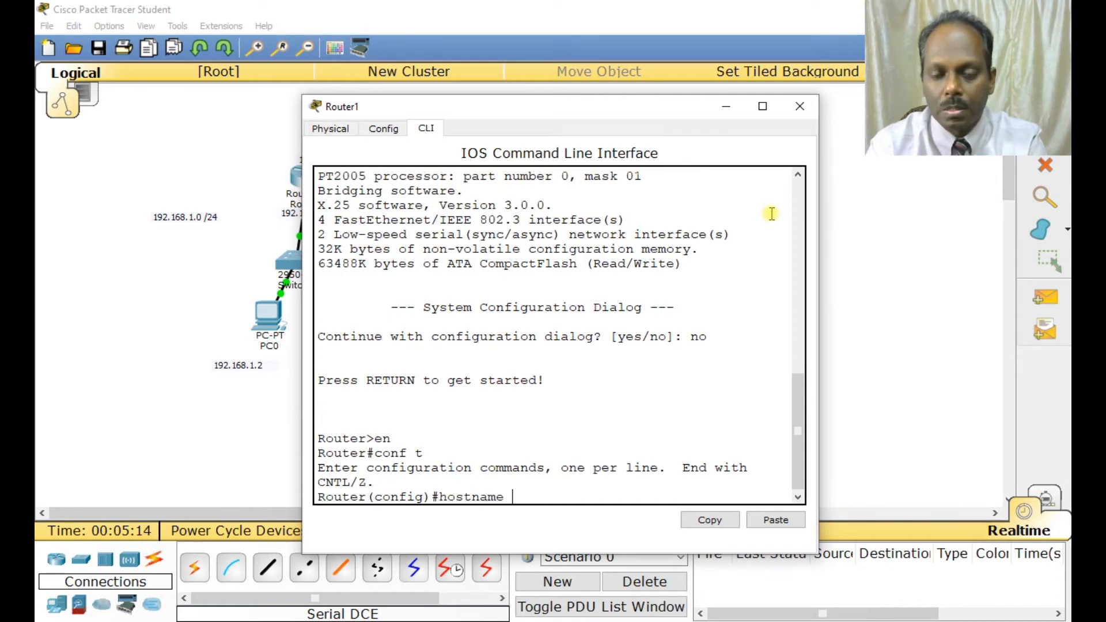
text(RouterB)
key(Return)
Protect RouterB's privileged mode by setting the enable secret password.
text(enble secret star)
key(Return)
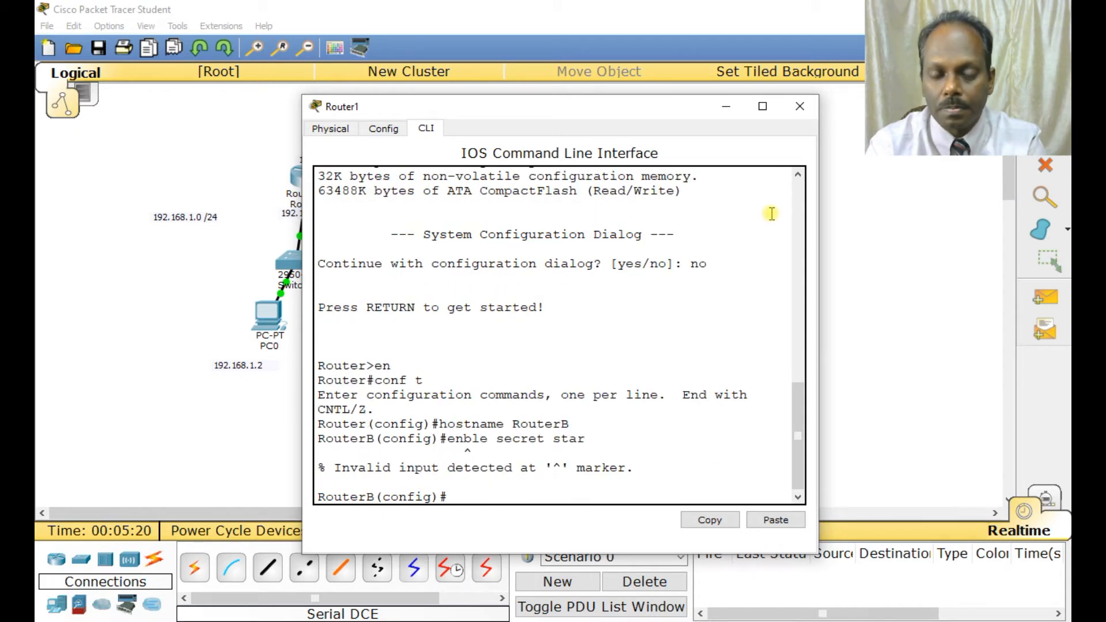
key(Return)
text(enable secret star)
key(Return)
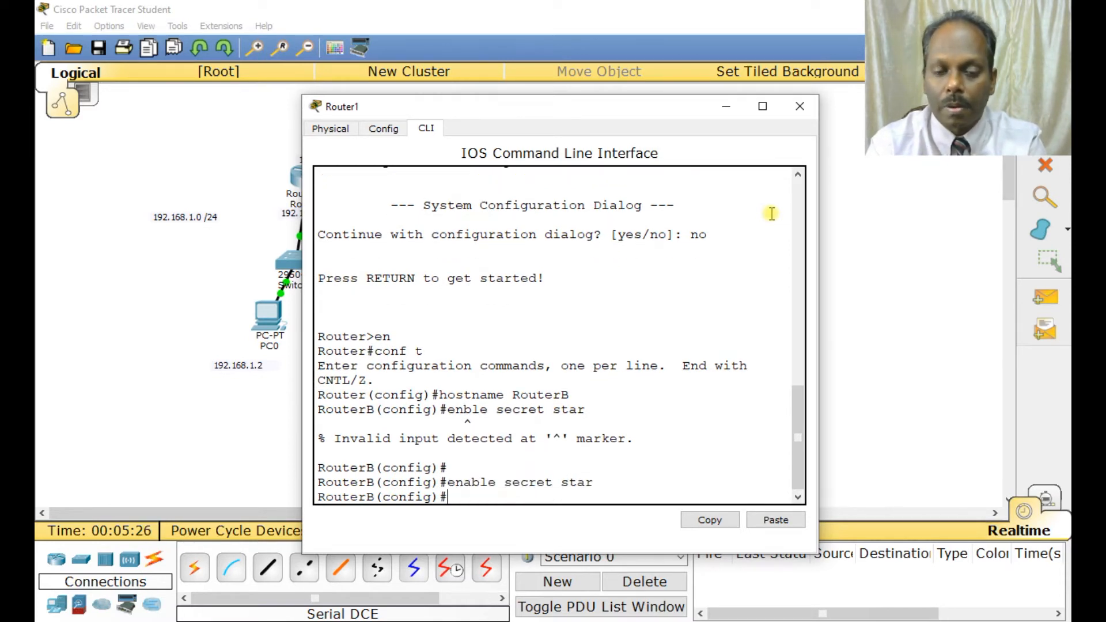
Assign 172.16.10.1 with mask 255.255.255.0 to RouterB's interface fa0/0 and enable it with no shut.
text(interface )
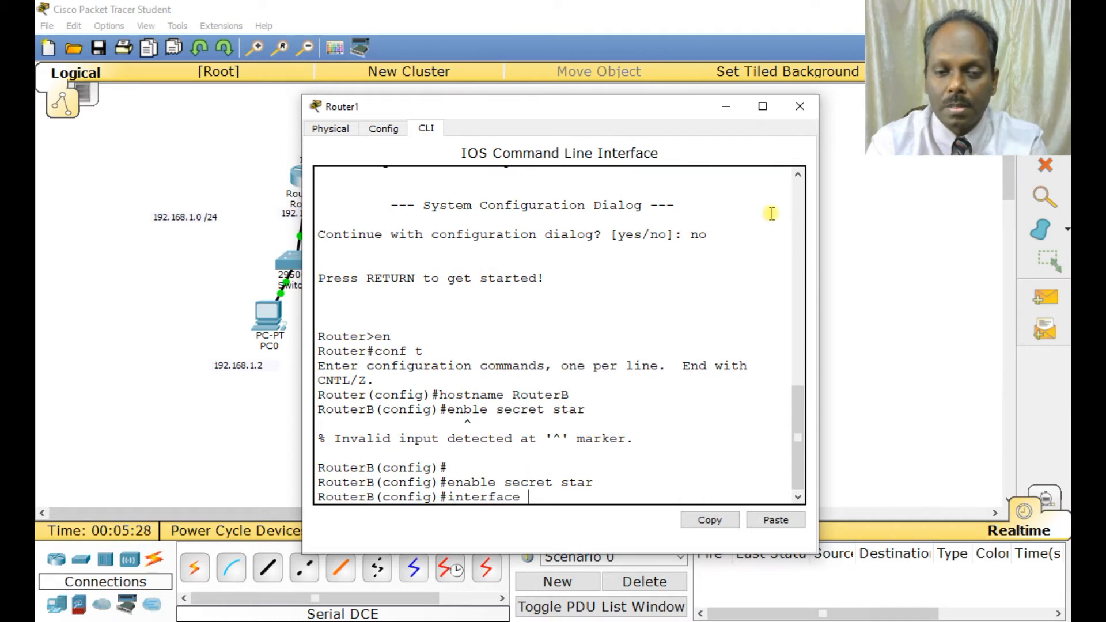
text(fa0/0)
key(Return)
text(ip address 172.16.10.1)
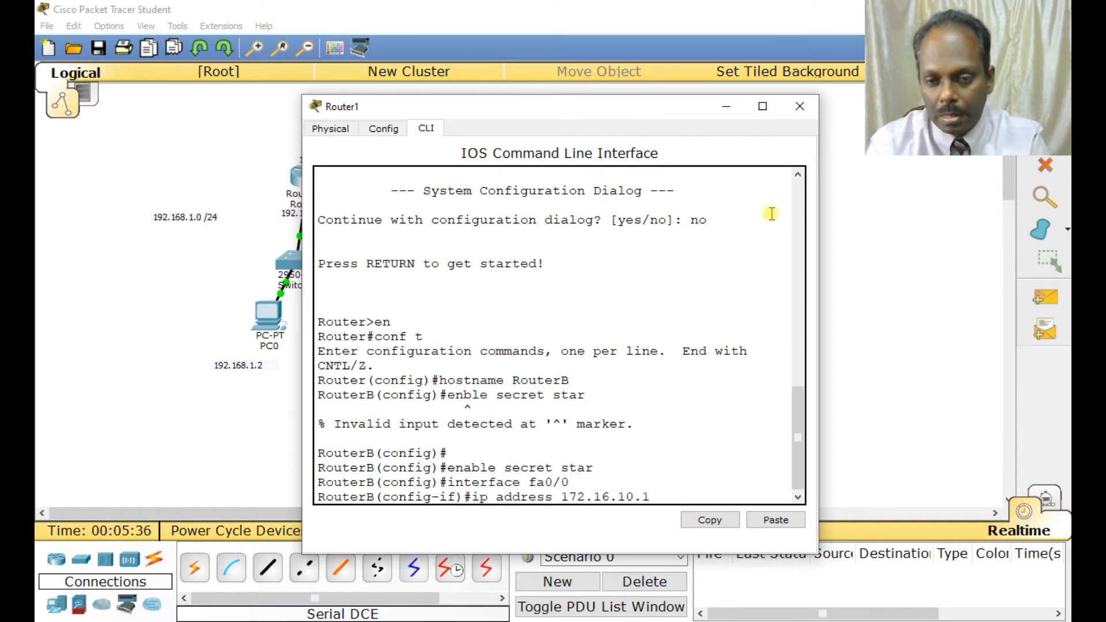
text( 255.255.255.0)
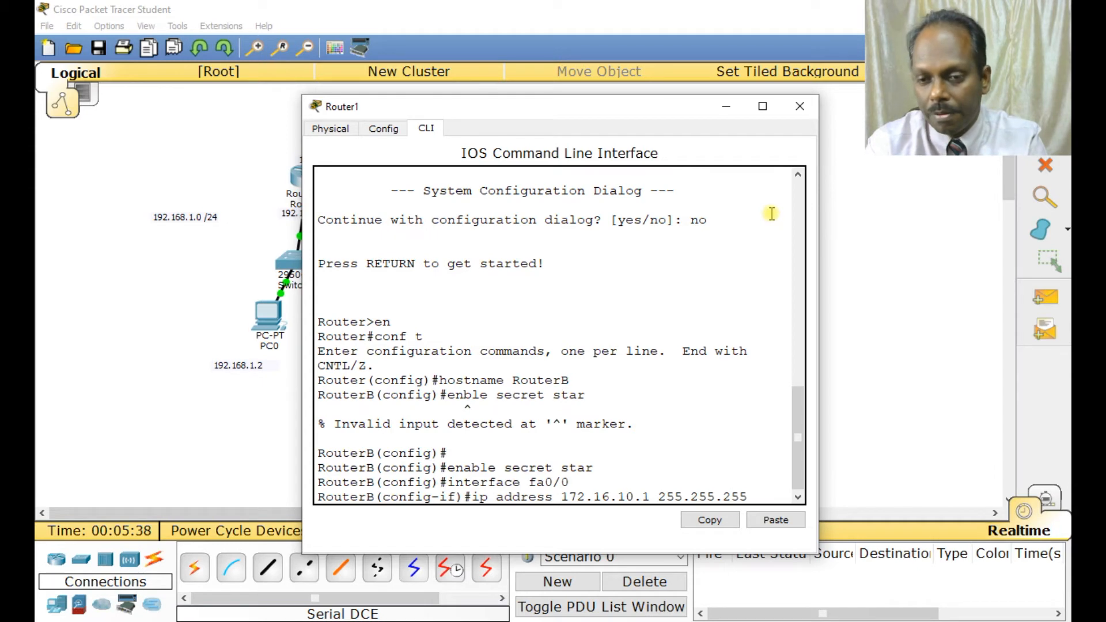
key(Return)
text(no shut)
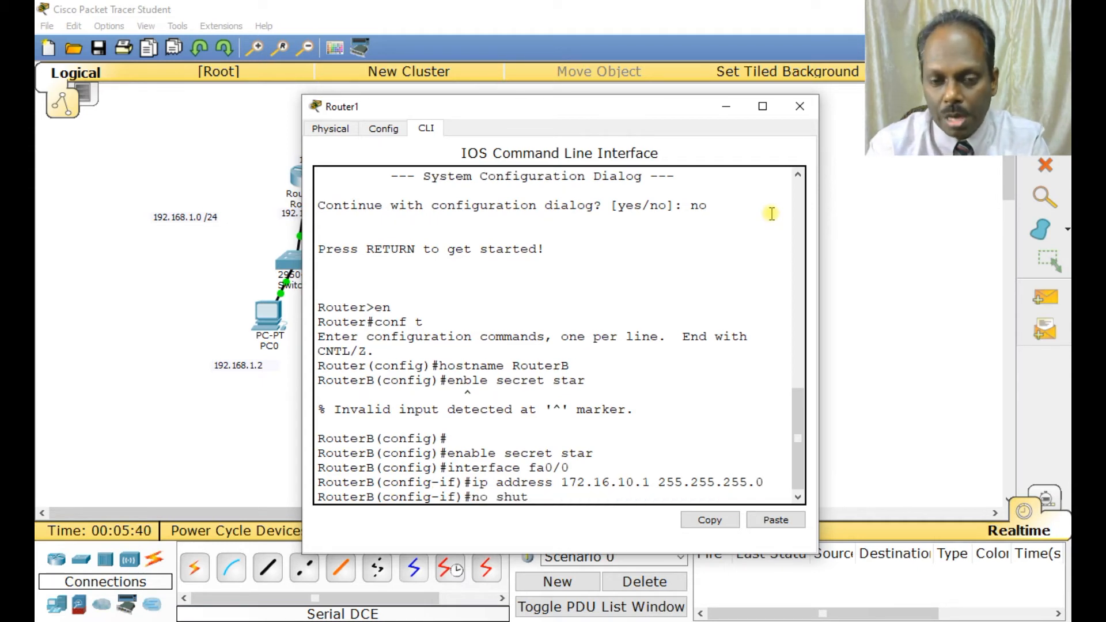
key(Return)
key(Return)
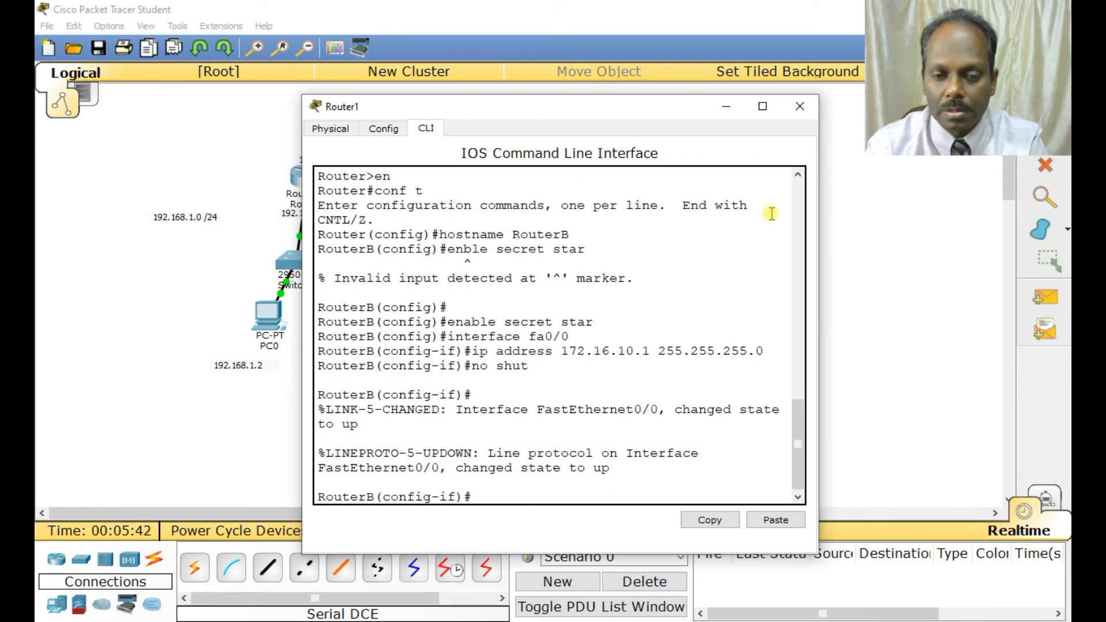
Exit the fa0/0 configuration and assign 10.1.1.2 with mask 255.255.255.0 to RouterB's interface serial 2/0.
text(inter)
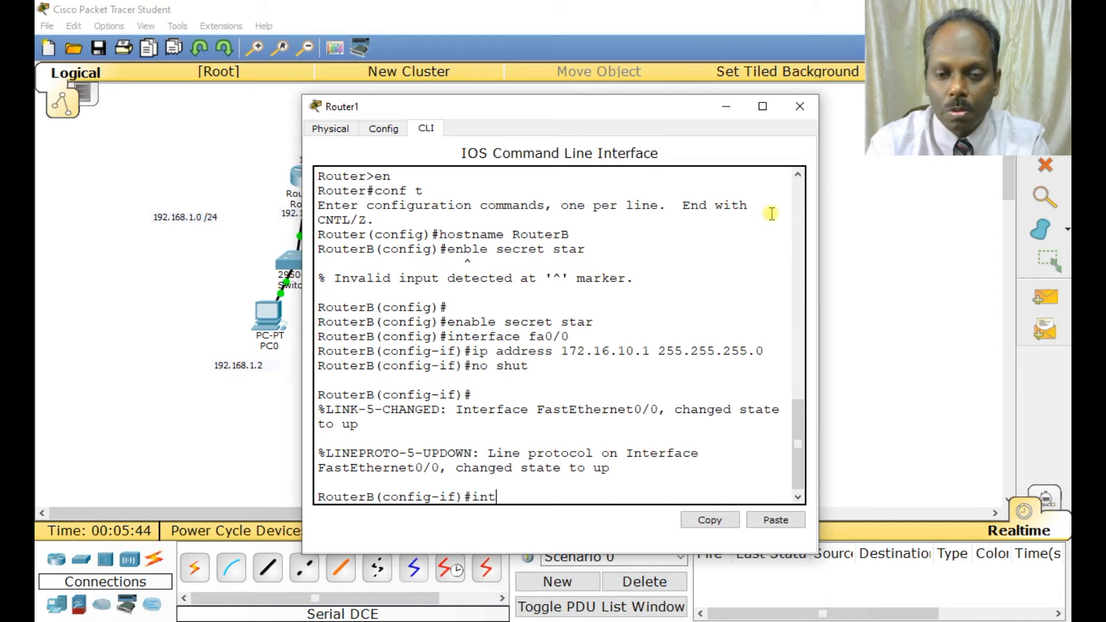
key(BackSpace)
key(BackSpace)
key(BackSpace)
key(BackSpace)
key(BackSpace)
text(exit)
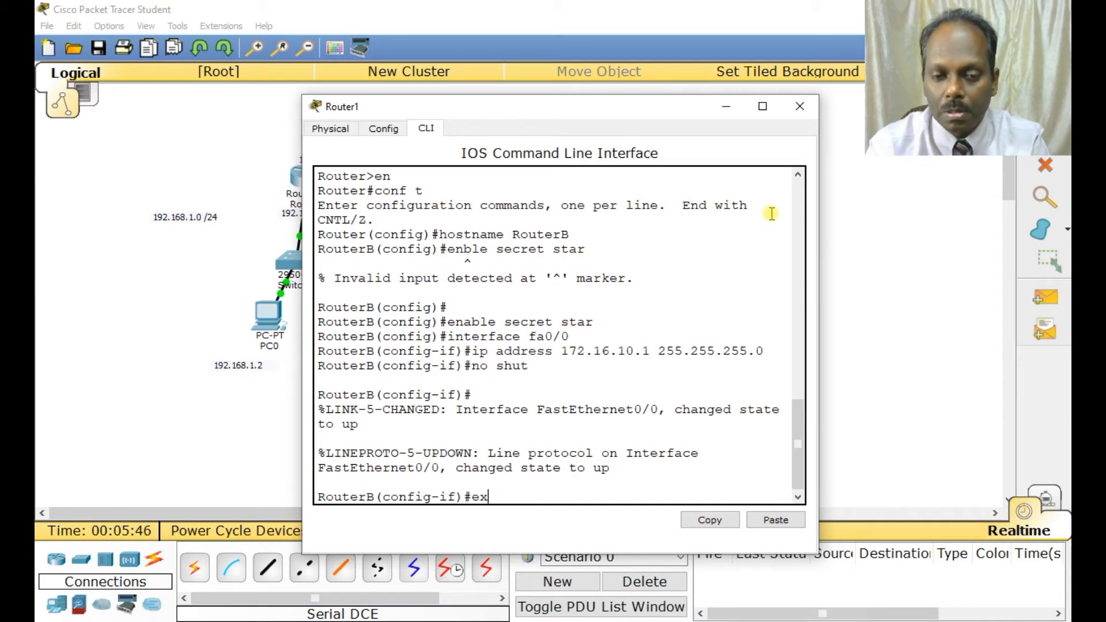
key(Return)
text(interfa)
text(ce fa)
key(BackSpace)
key(BackSpace)
text(serial 2/)
key(Return)
text(ip address 10)
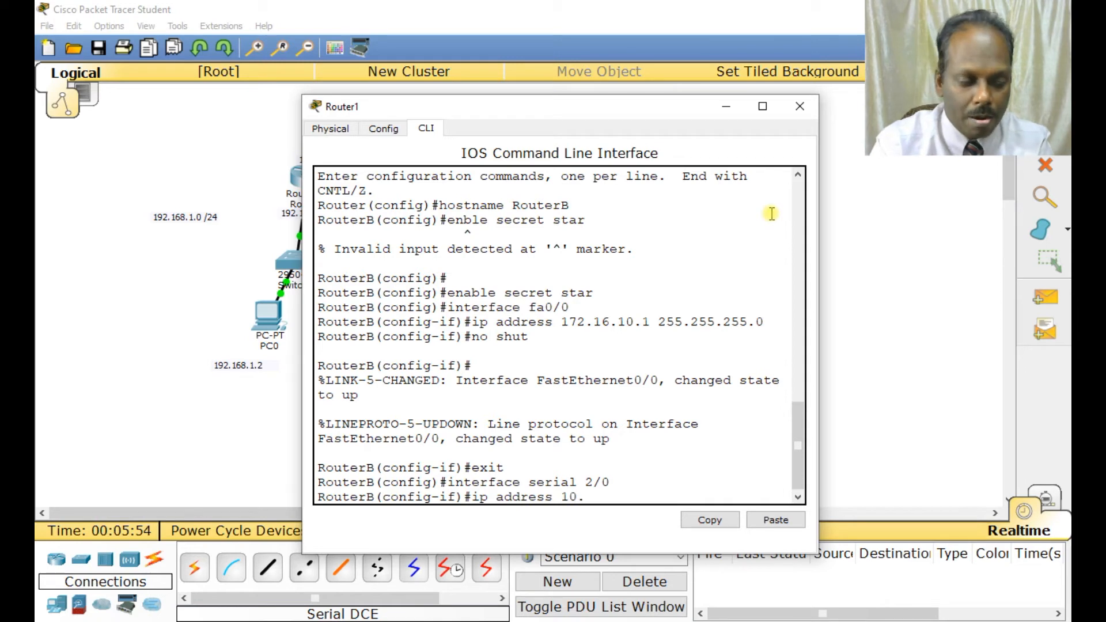
text(.1.1.2 255.255.255.0)
key(Return)
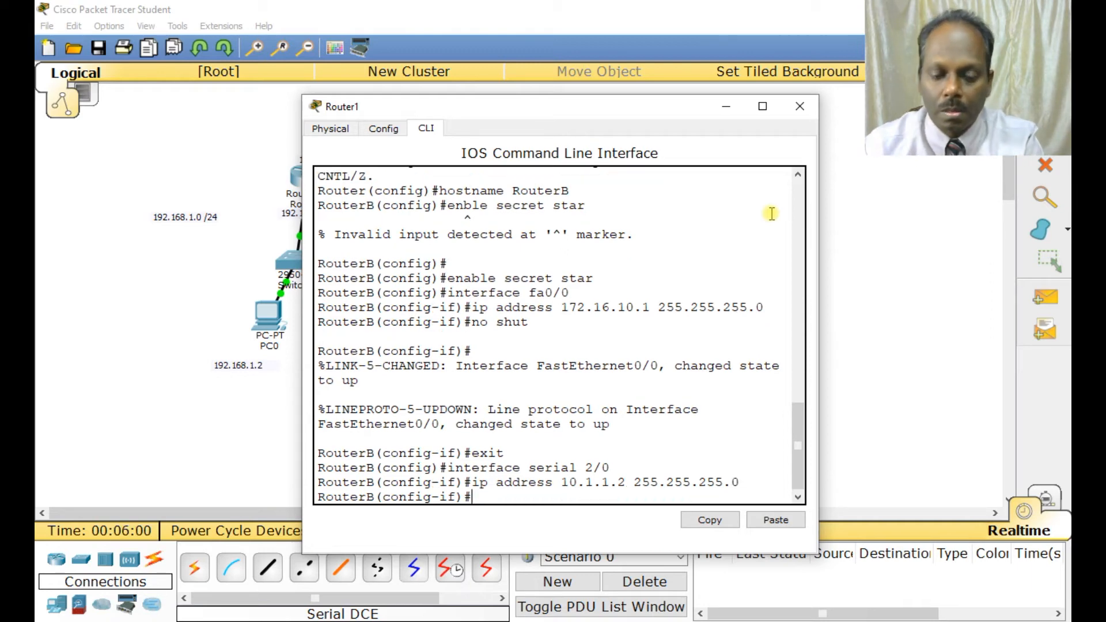
End configuration mode on RouterB and save the configuration with wr.
text(end)
key(Return)
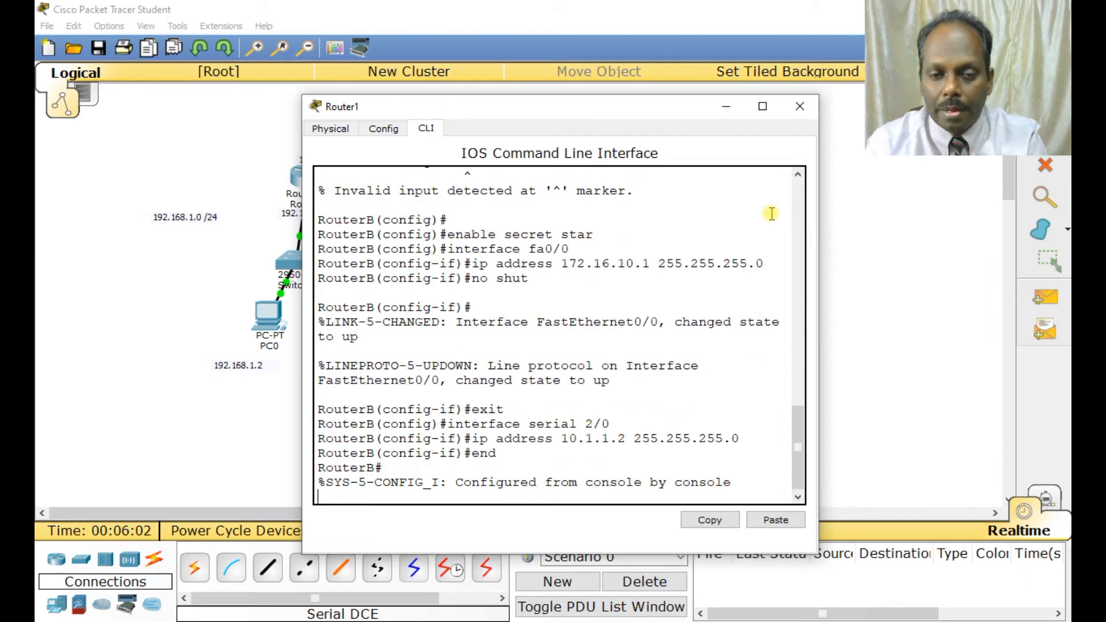
key(Return)
text(wr)
key(Return)
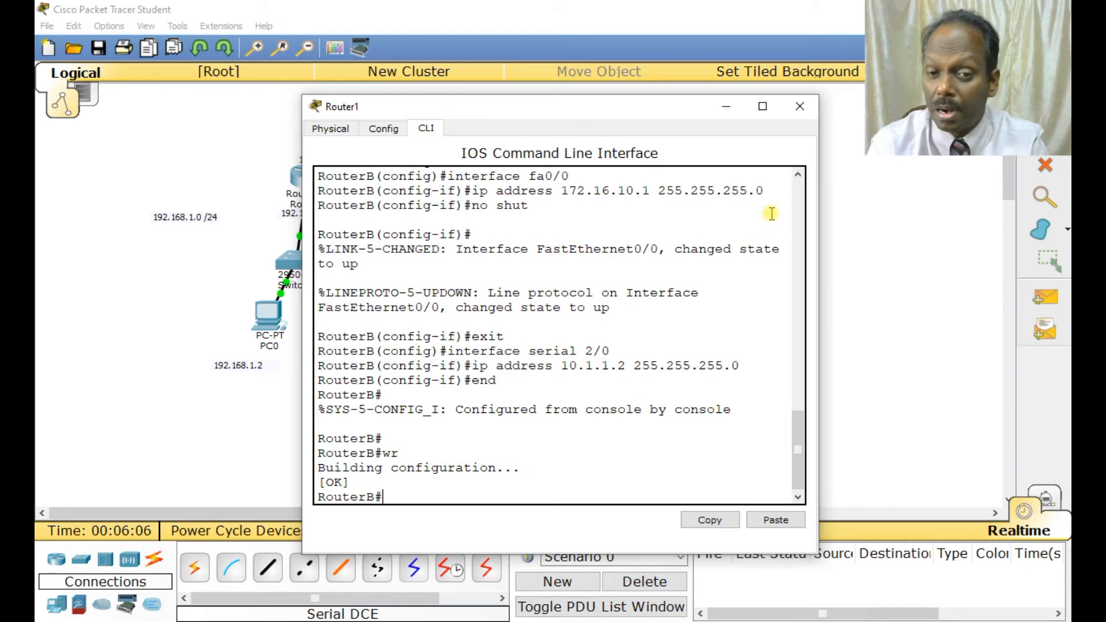
Enter configuration mode on RouterB and enable interface serial 2/0 with no shut.
text(conf)
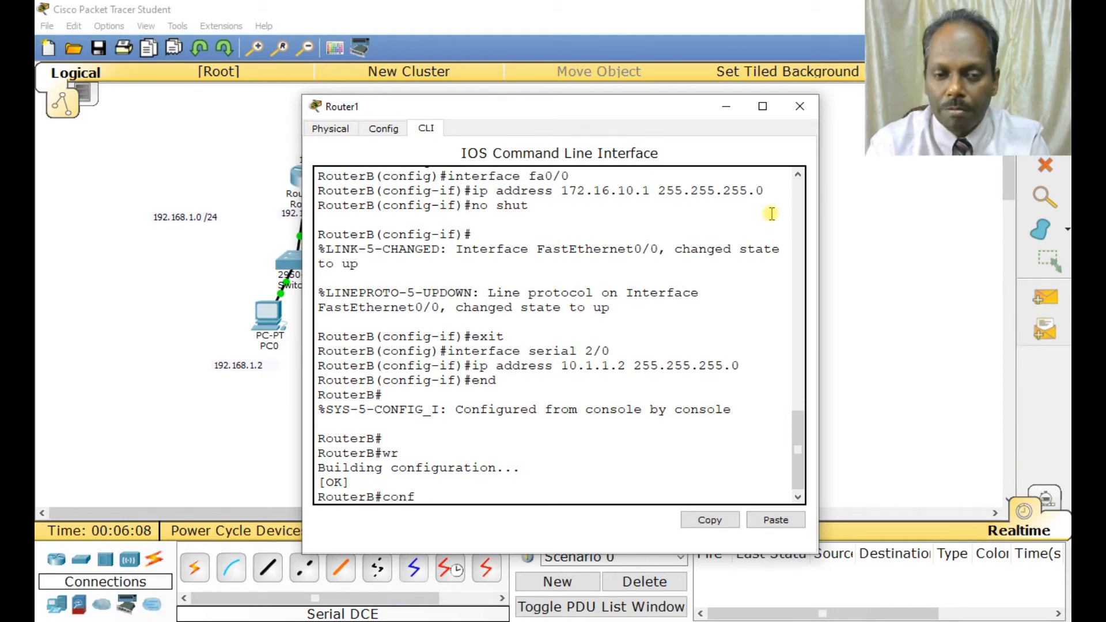
text( t)
key(Return)
text(interf)
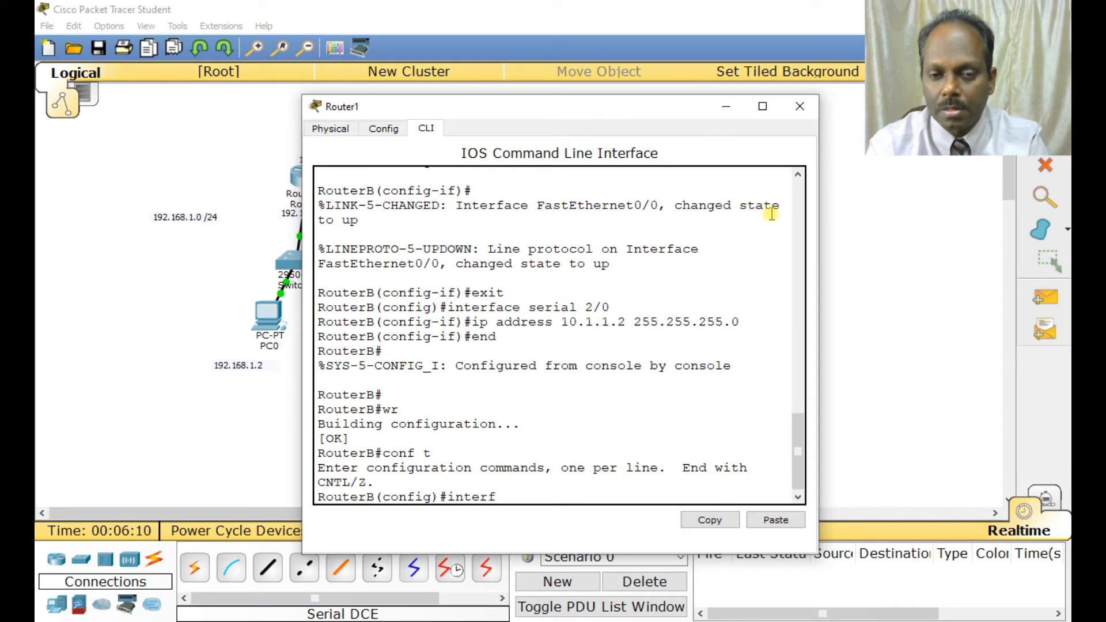
text(ace serial 2/0)
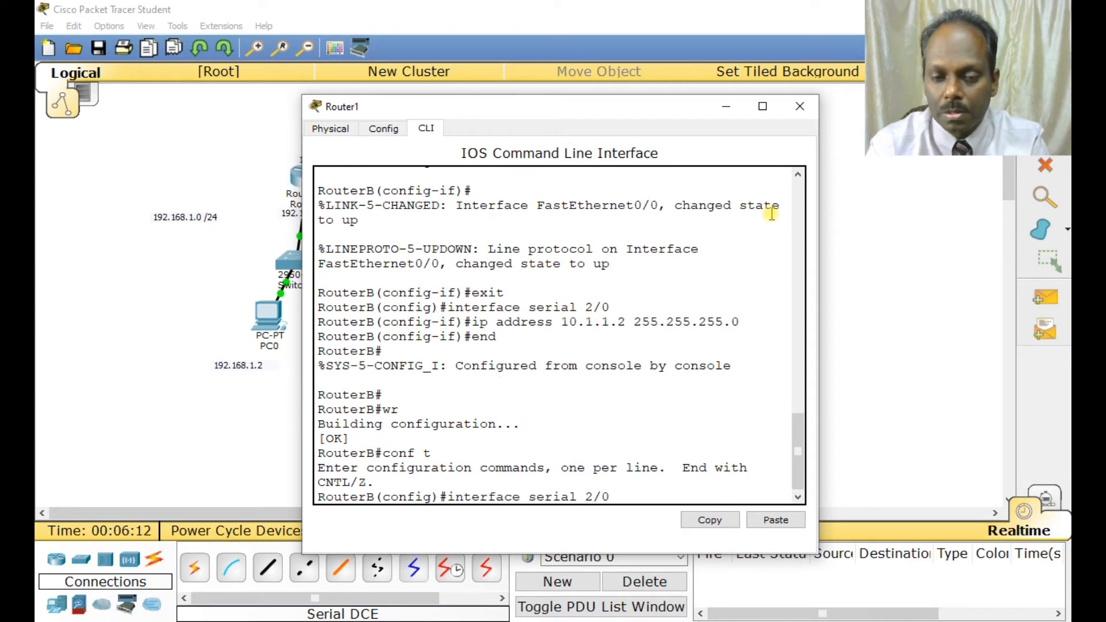
key(Return)
text(no shut)
key(Return)
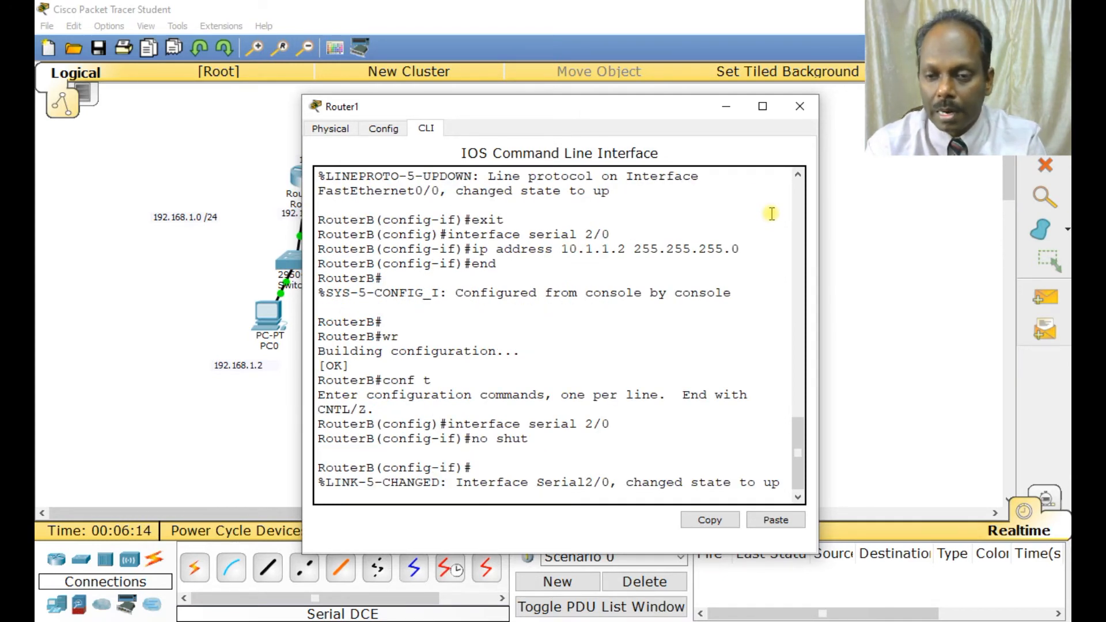
End configuration mode on RouterB, save the configuration with wr and close the router's window.
key(Return)
text(end)
key(Return)
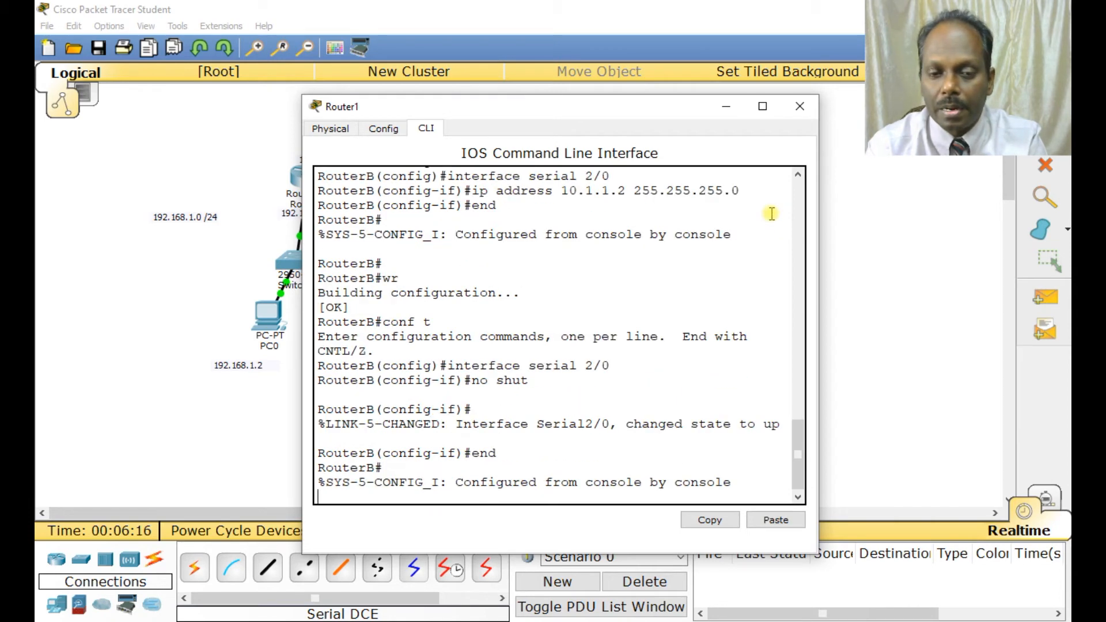
text(wr)
key(Return)
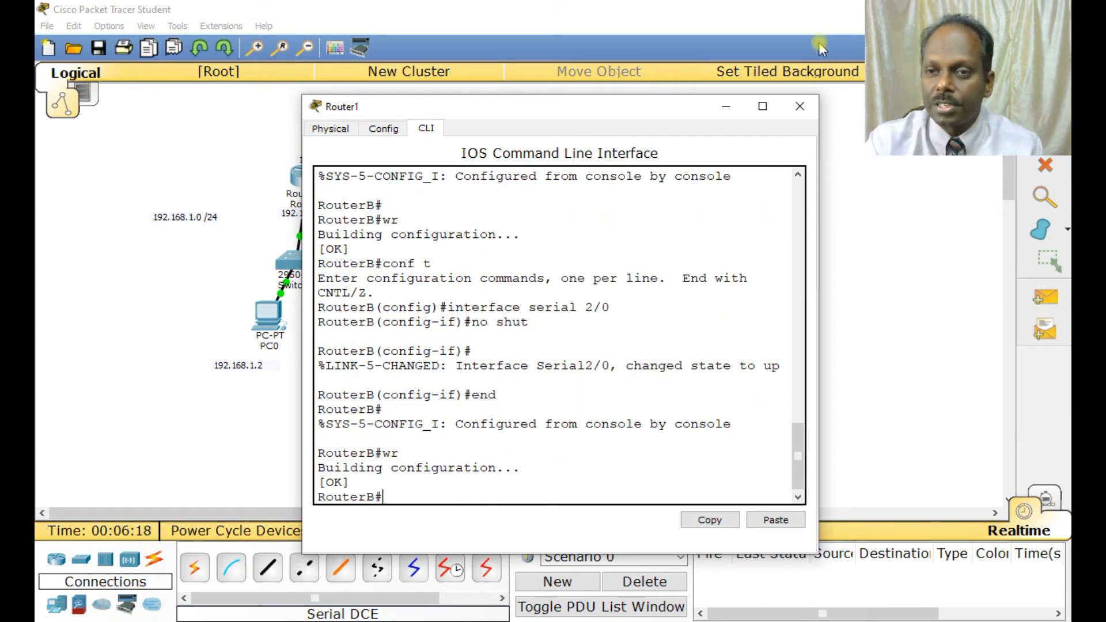
click(799, 106)
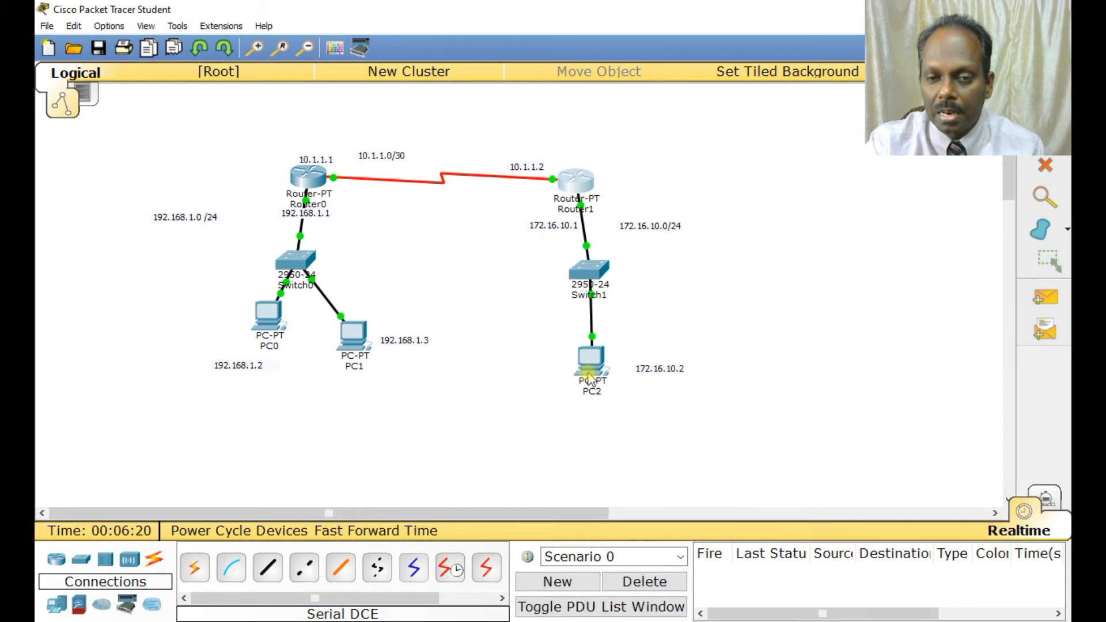
Open PC2's configuration and set its static gateway to 172.16.10.1.
mouse_move(599, 361)
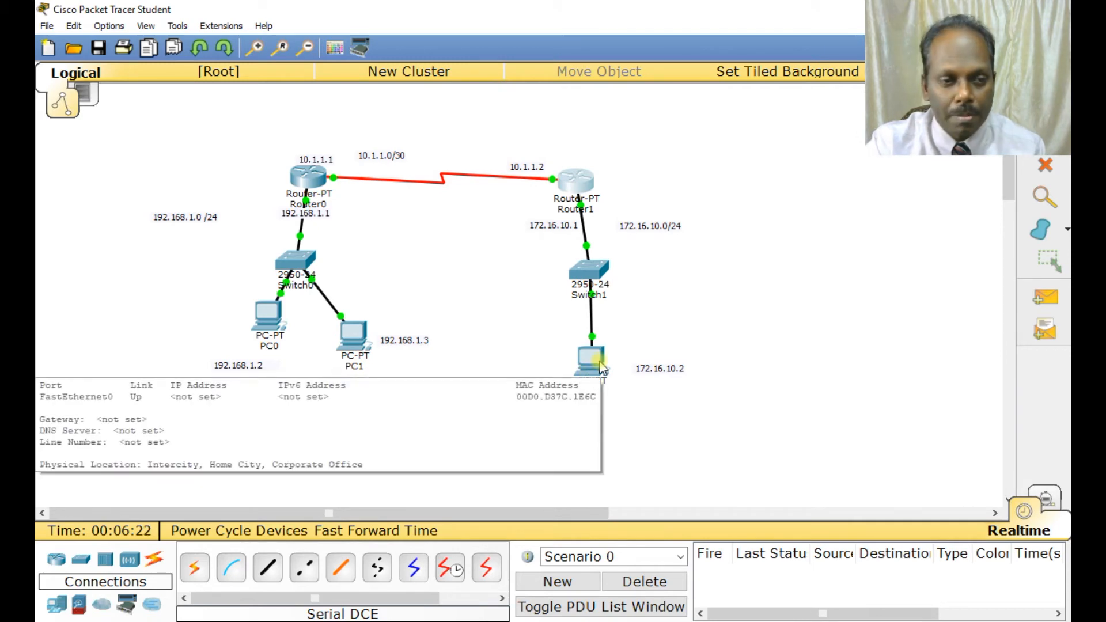
click(593, 359)
click(384, 129)
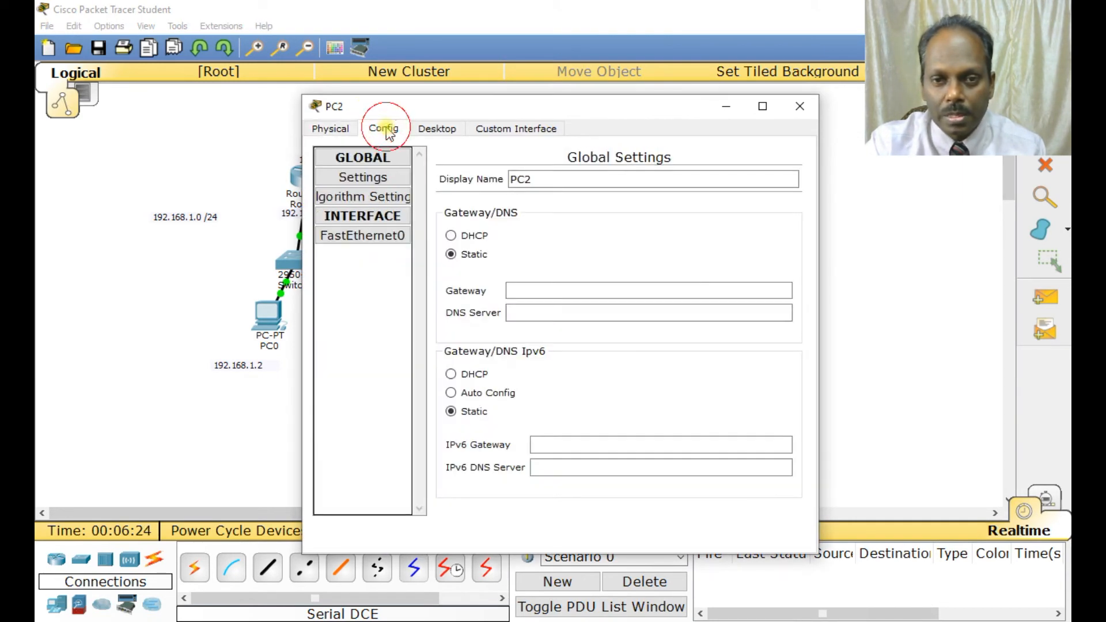
click(511, 289)
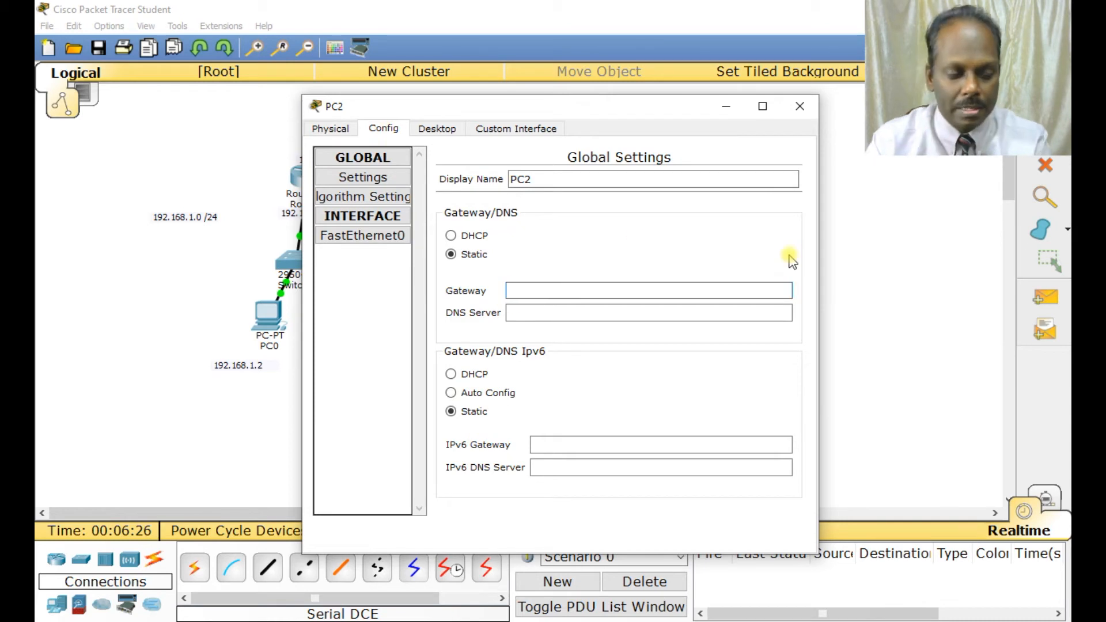
text(172,.1)
key(BackSpace)
key(BackSpace)
key(BackSpace)
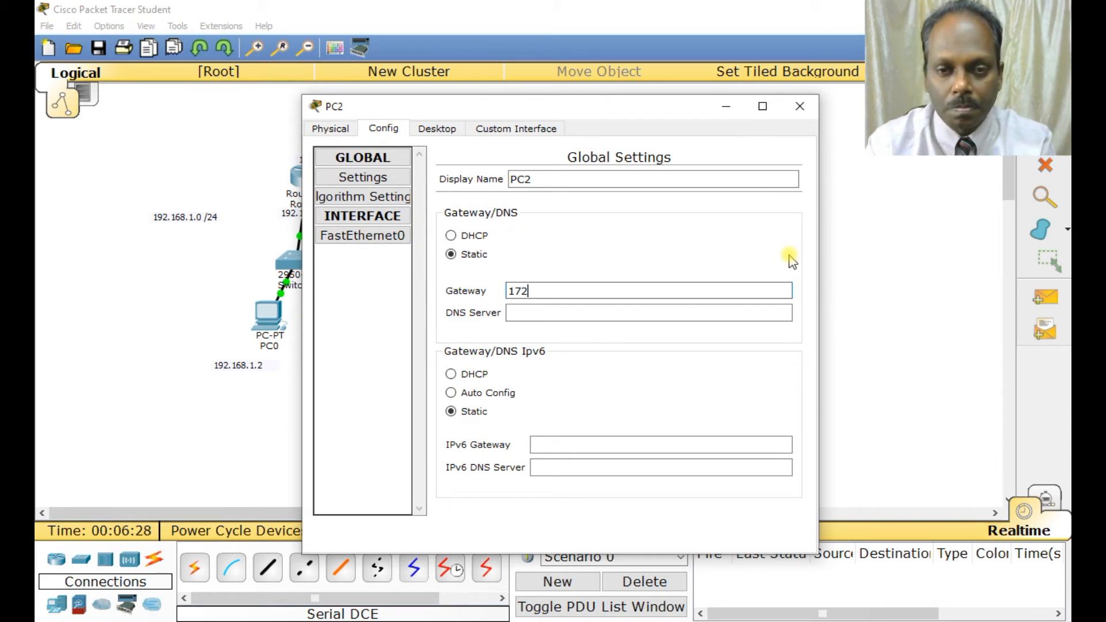
text(.16.10.1)
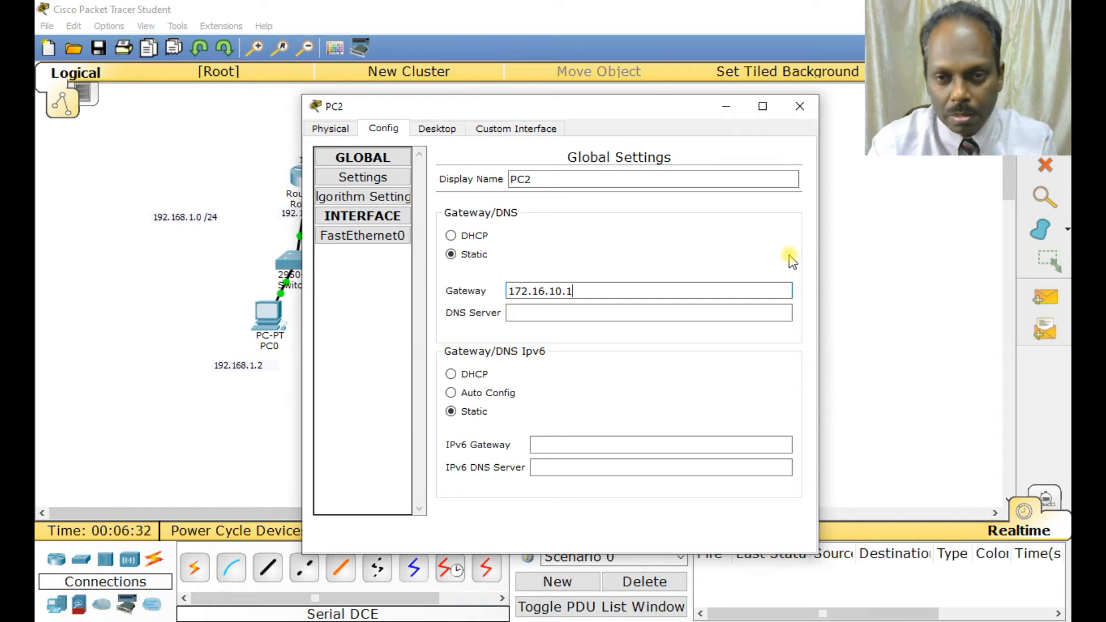
key(Tab)
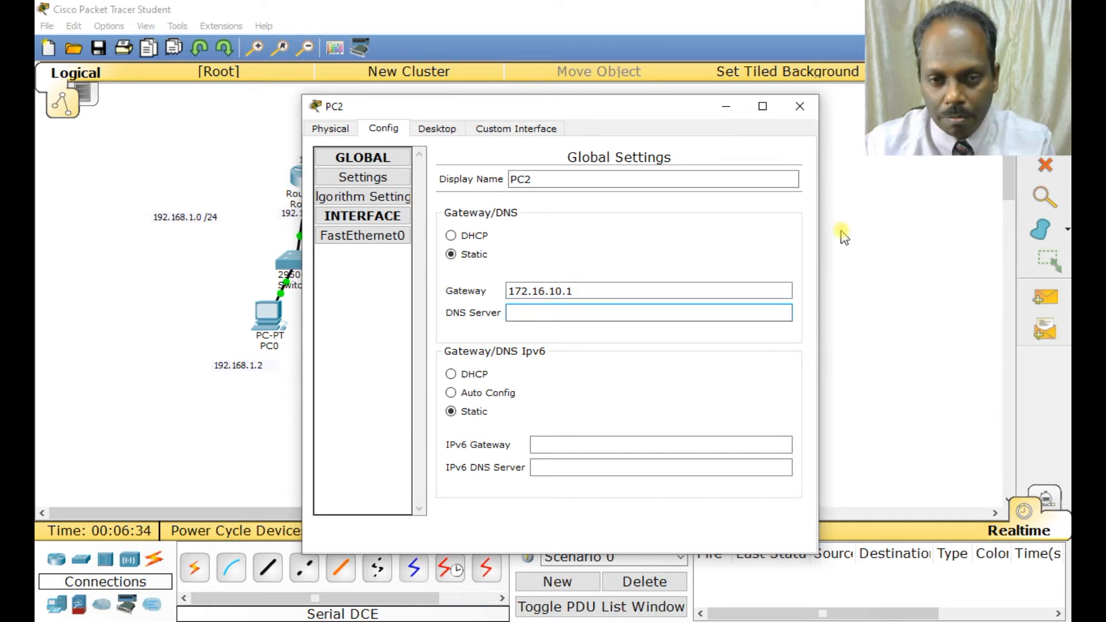
Assign the static IP address 172.16.10.2 to PC2's FastEthernet0 interface.
click(348, 234)
click(640, 294)
text(172.16)
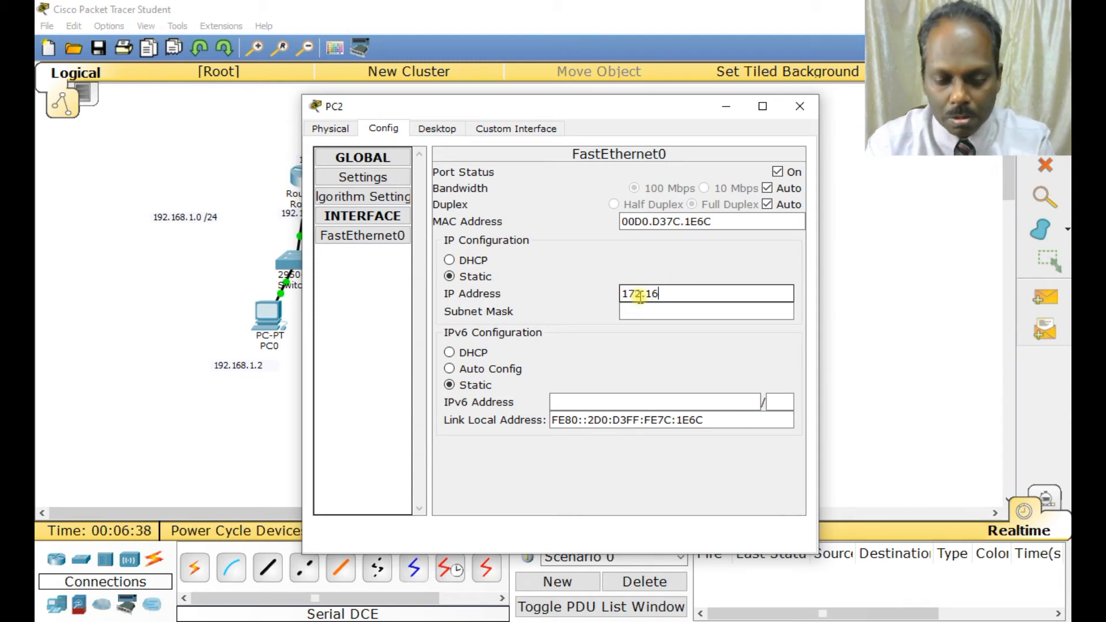
text(.10.2)
key(Tab)
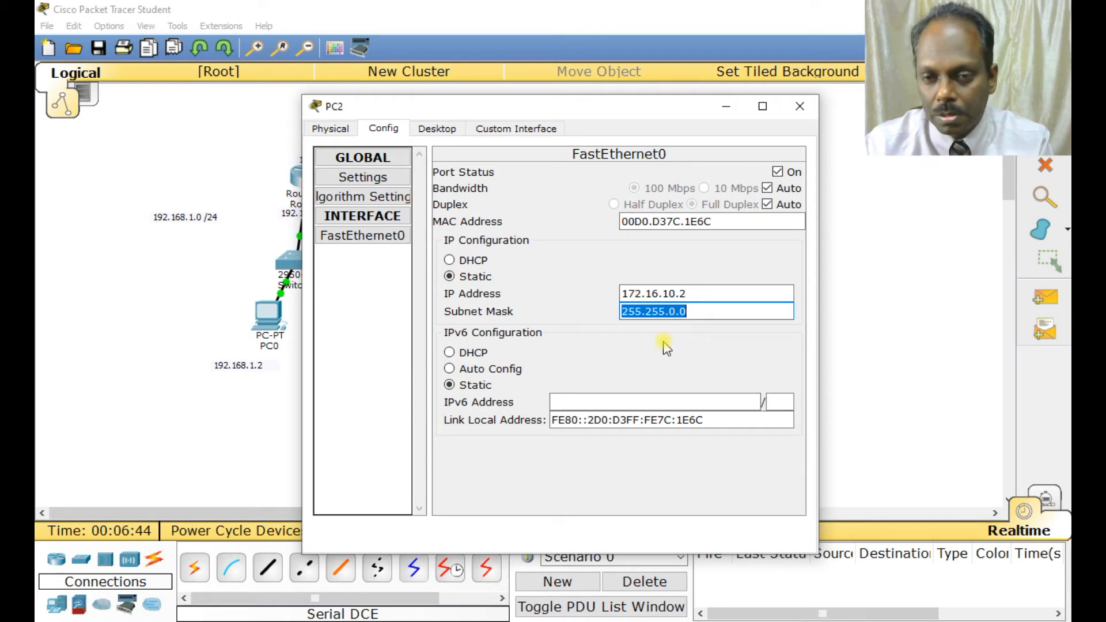
Set the subnet mask of PC2's FastEthernet0 to 255.255.255.0 and close PC2's window.
click(703, 309)
key(BackSpace)
text(265)
key(BackSpace)
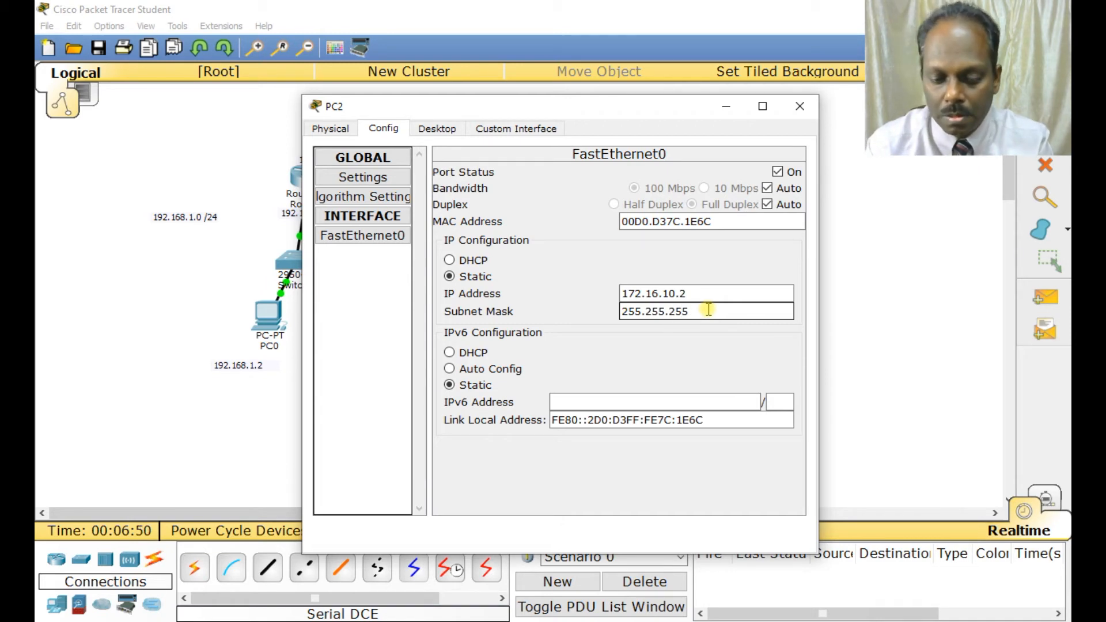
text(5.0)
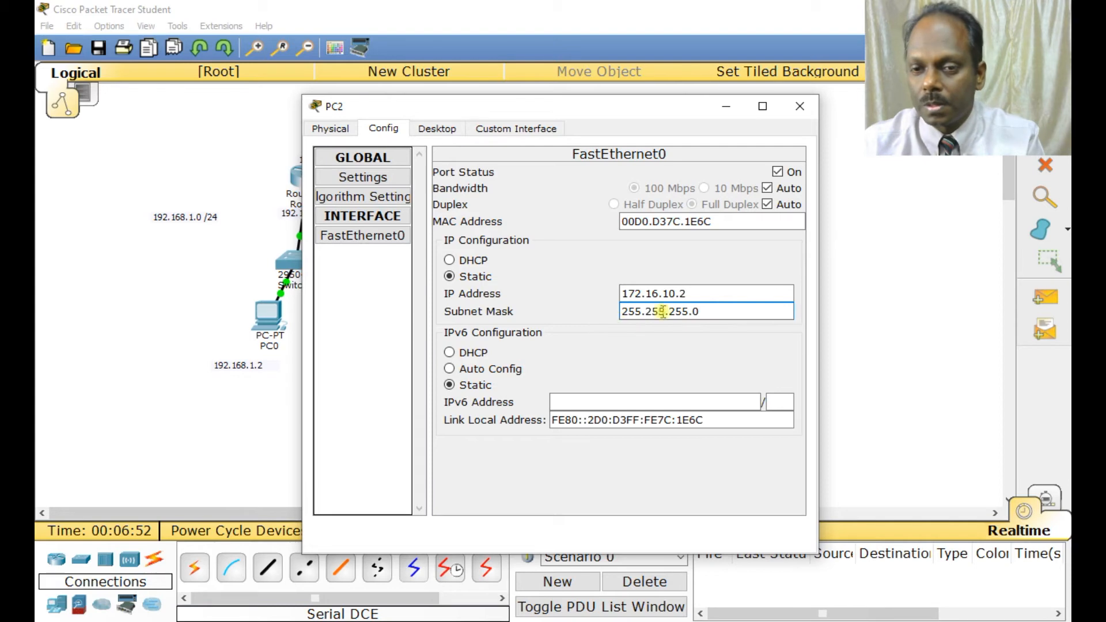
click(806, 106)
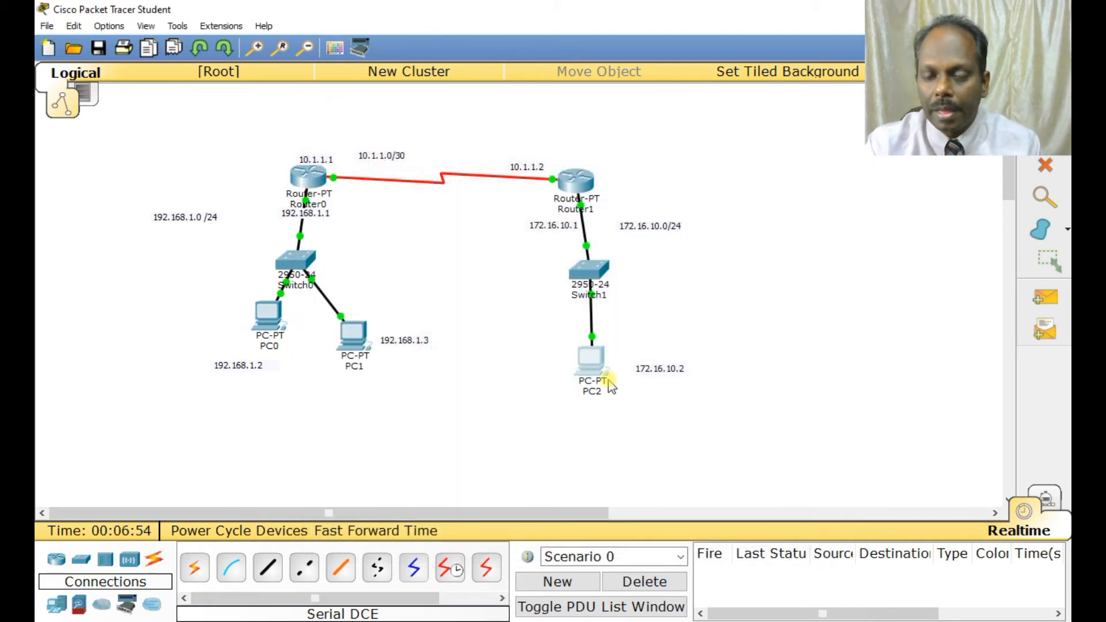
Save the network as a Packet Tracer file named "ACL - Standard" in the CCNA Lab Exercises folder.
mouse_move(603, 378)
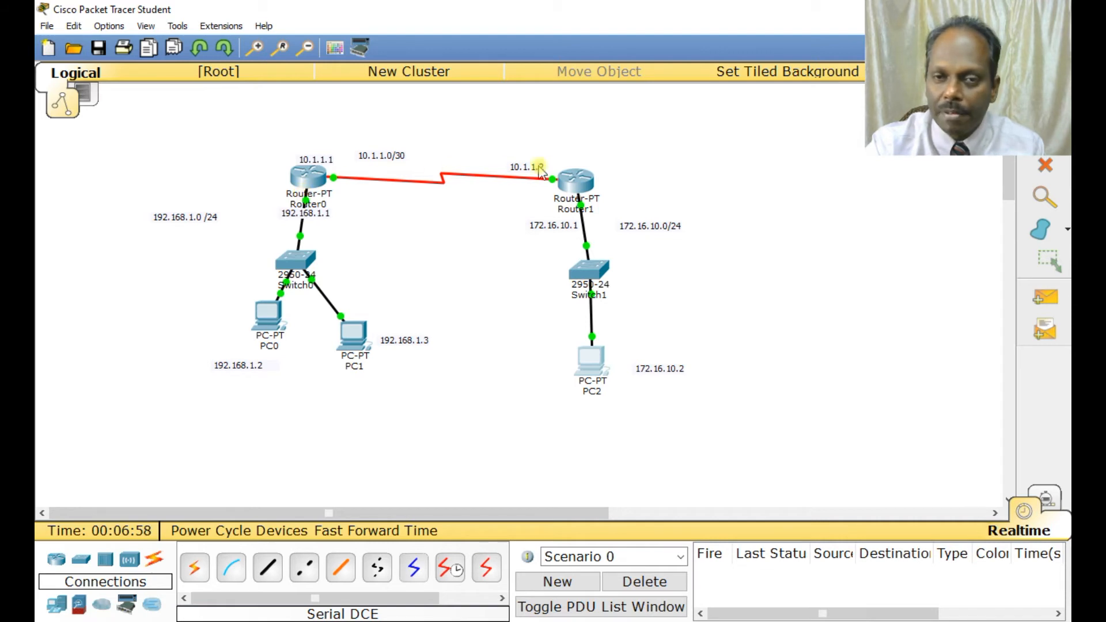
click(46, 26)
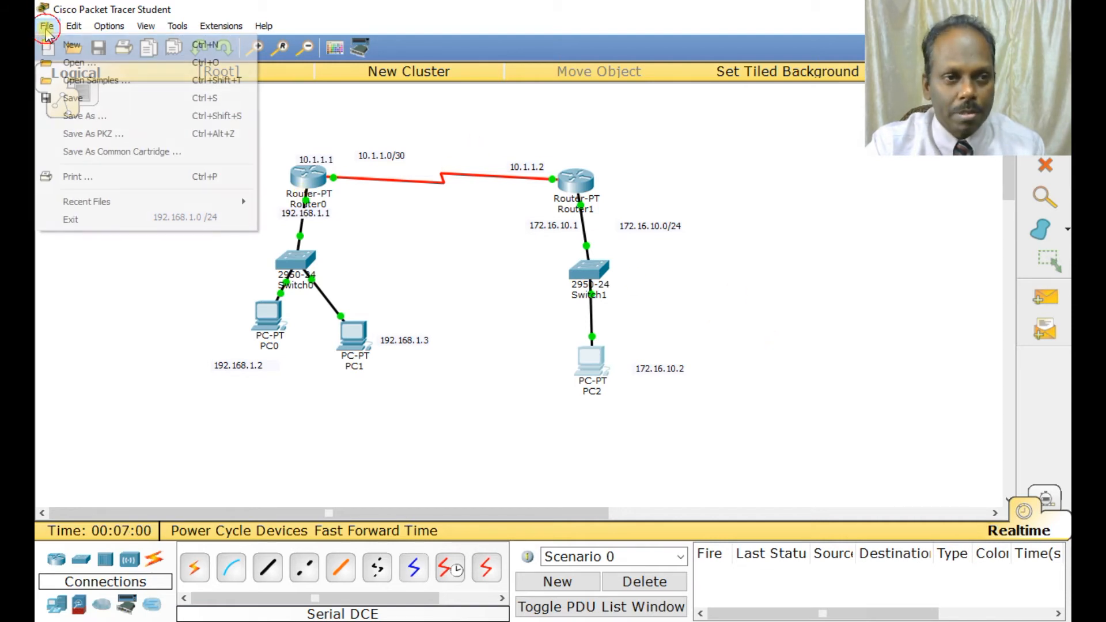
click(86, 99)
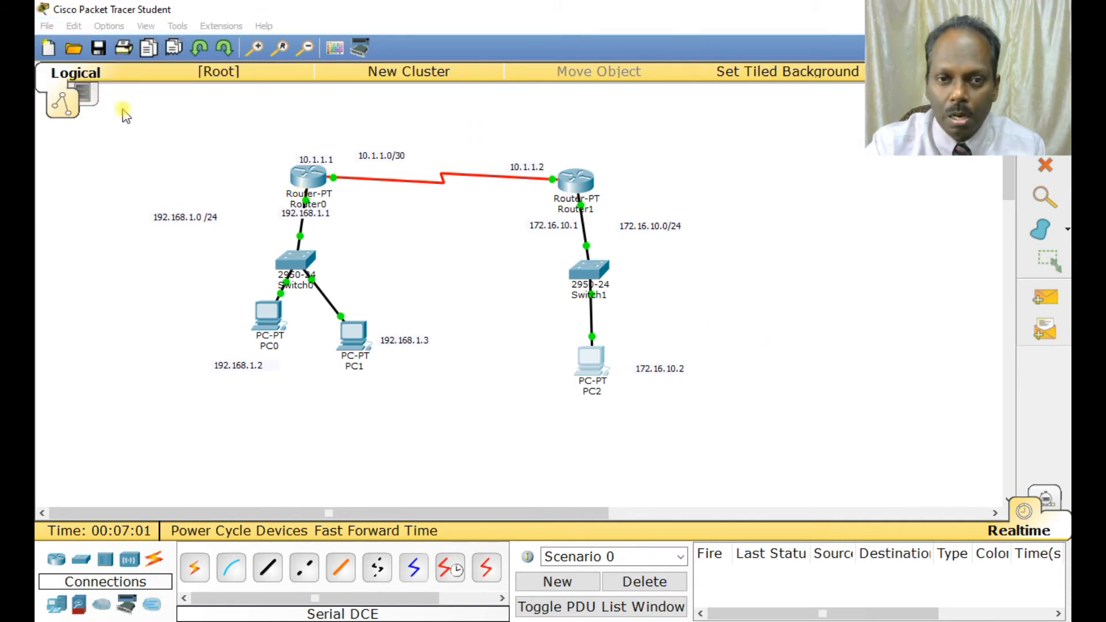
text(ACL - )
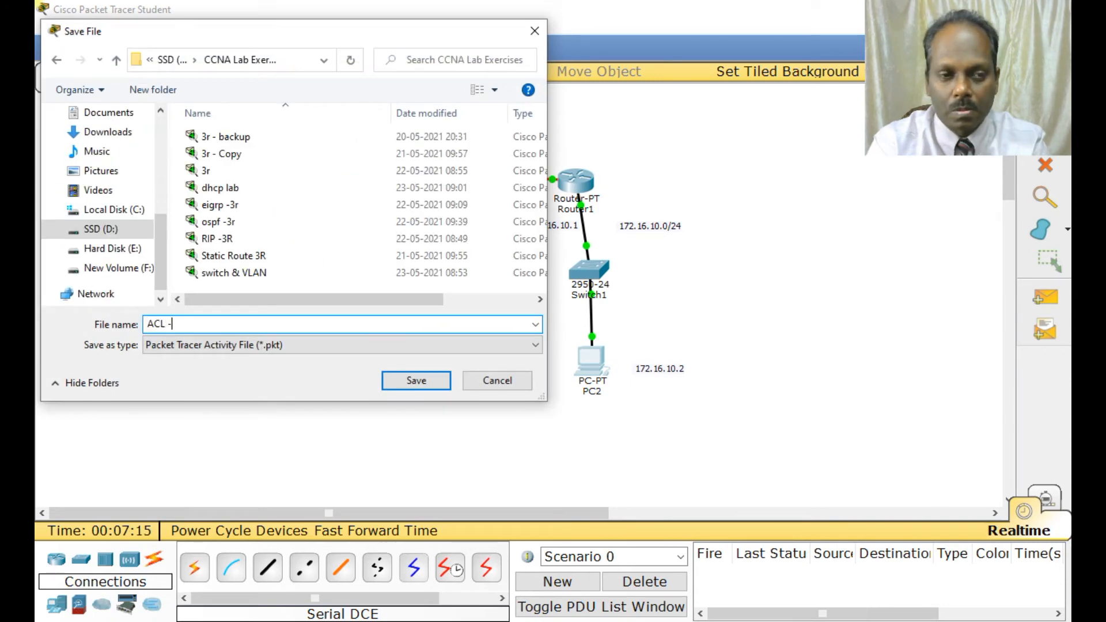
text(Standard)
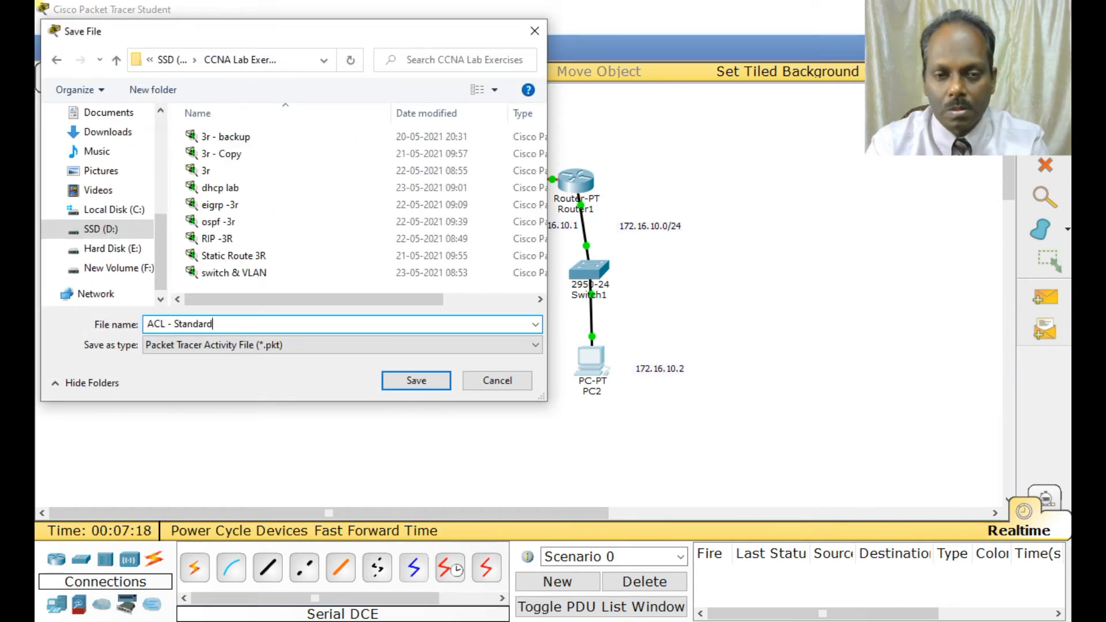
key(Return)
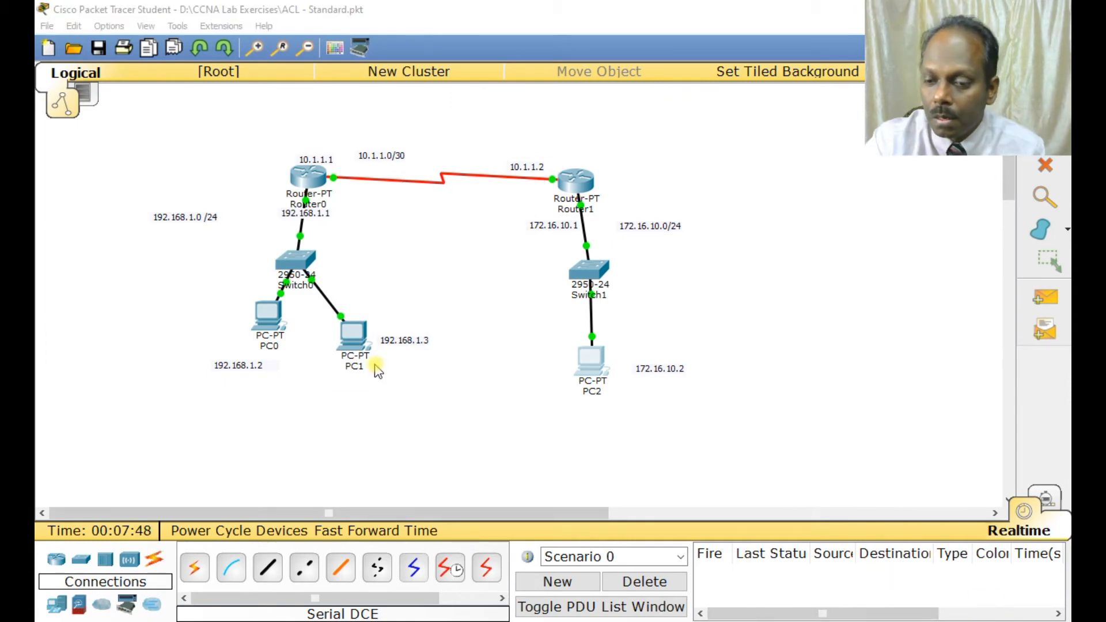
Open Router0's command line, enter configuration mode and start the routing process with router eigrp 10.
click(305, 173)
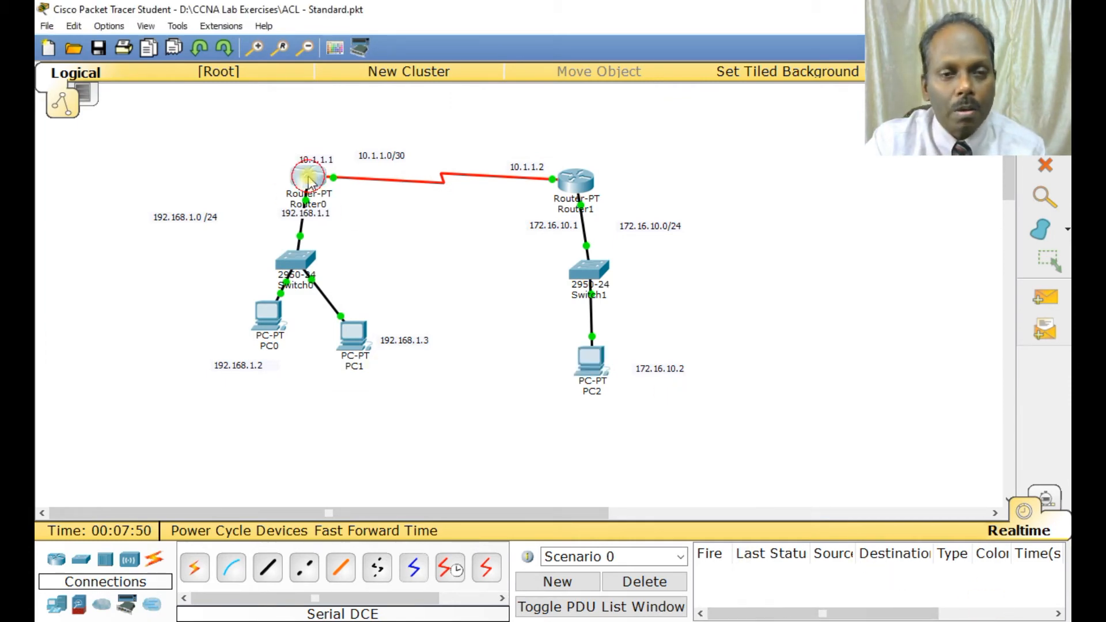
key(Return)
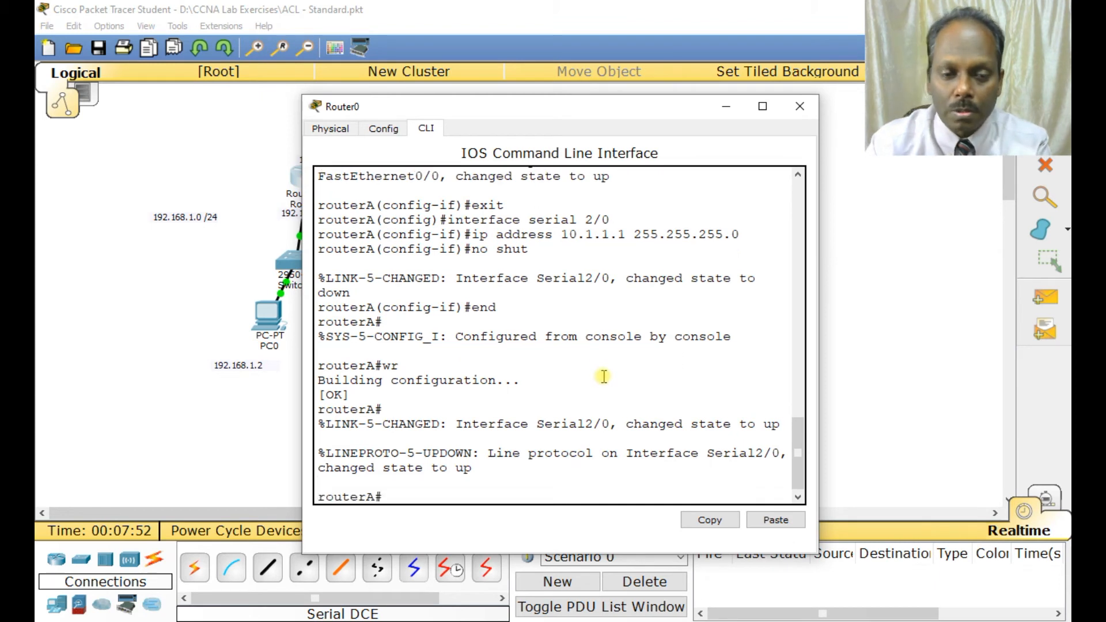
text(conf t)
key(Return)
text(router )
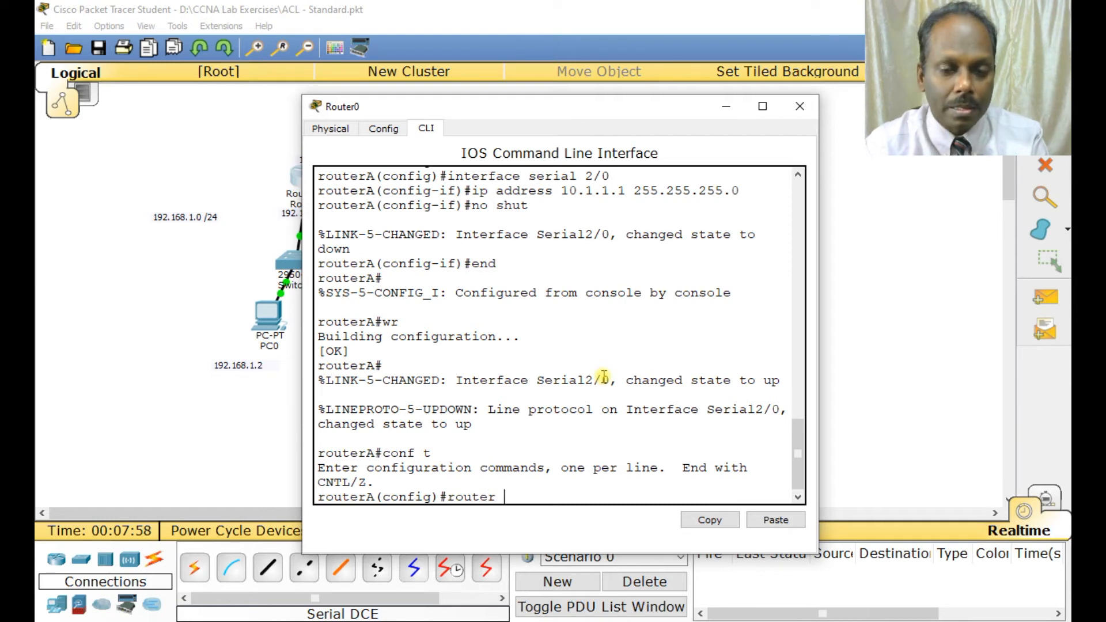
text(eigt)
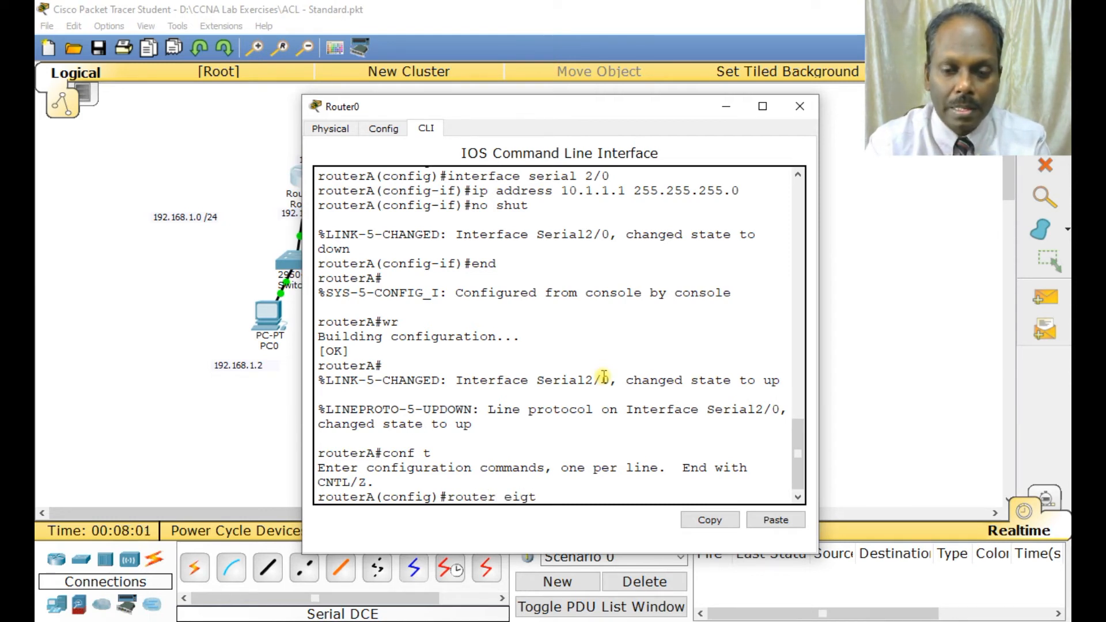
key(Tab)
key(BackSpace)
text(r)
key(Tab)
text(10)
key(Return)
Add network 192.168.1.0 to routerA's EIGRP 10 process.
text(networ)
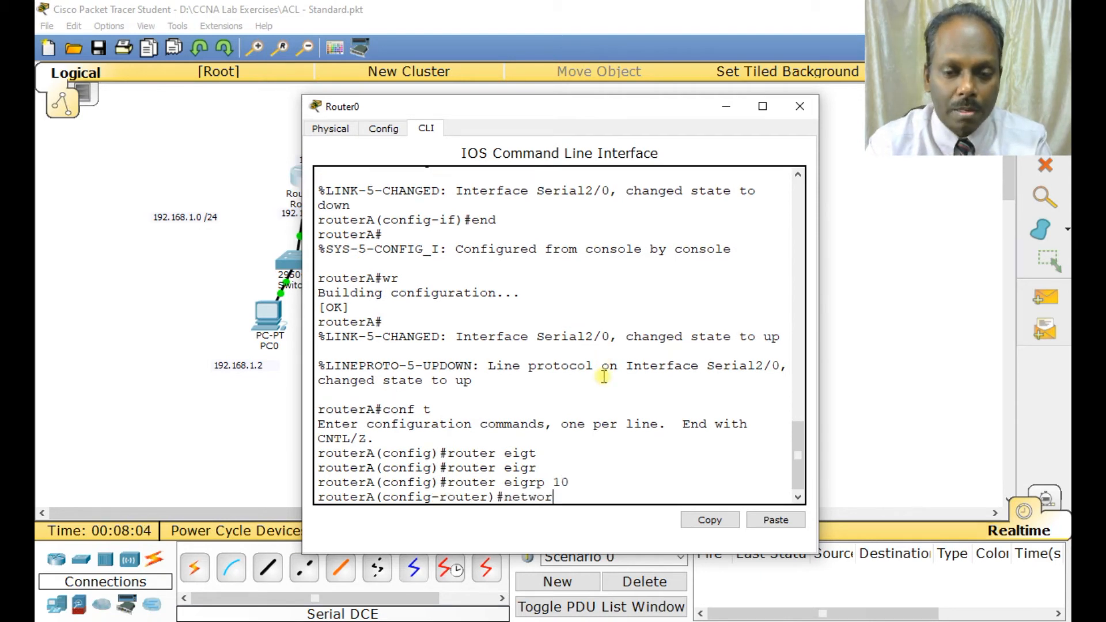
text(k 192.1)
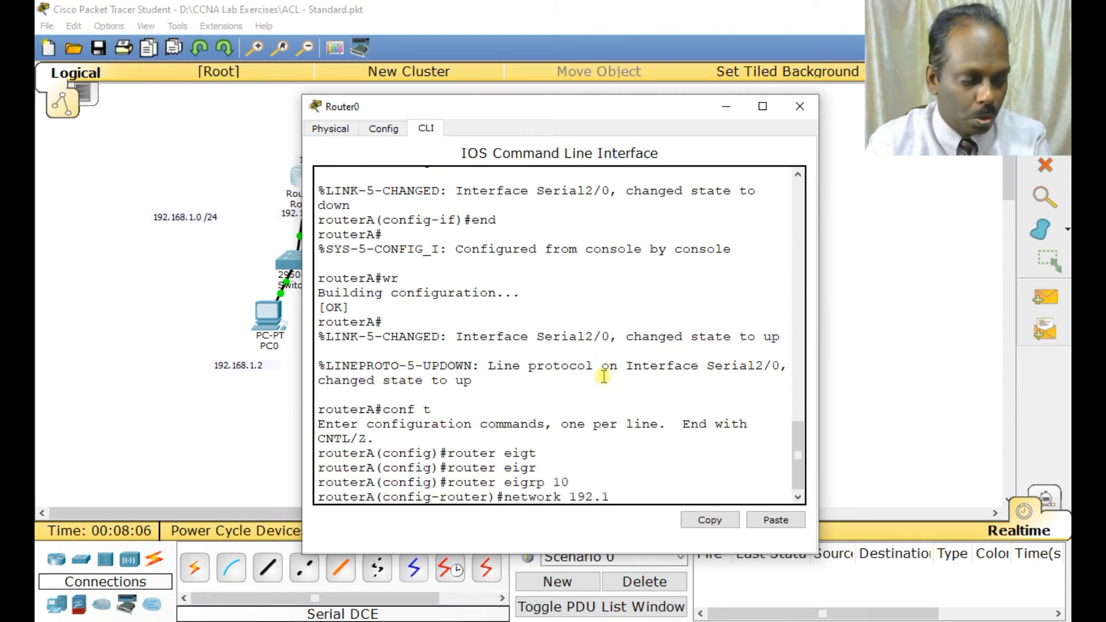
text(68.10)
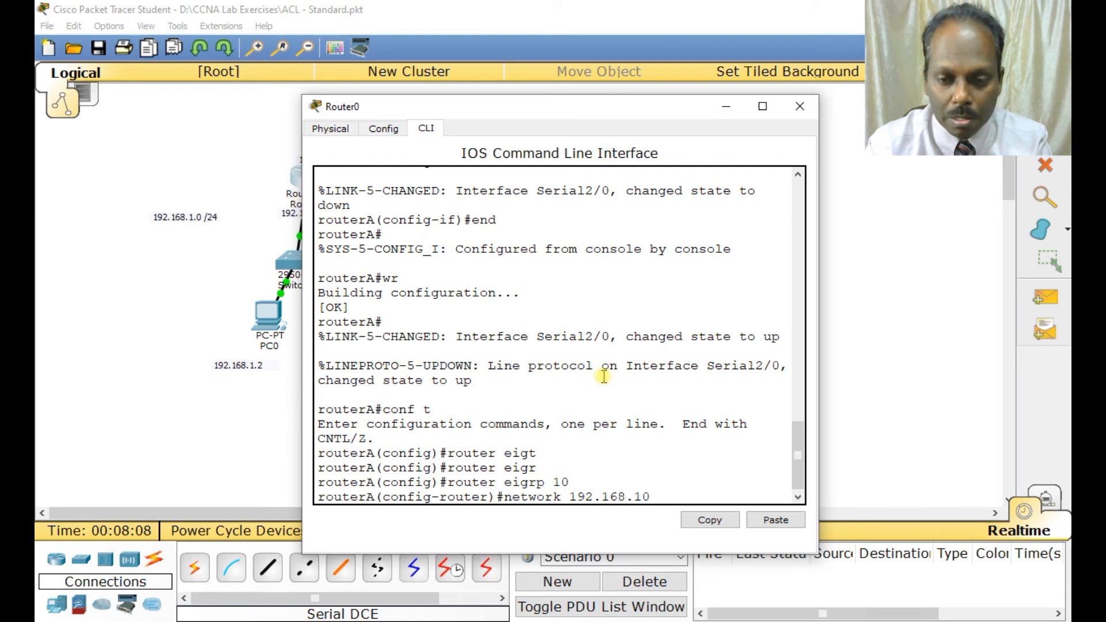
key(BackSpace)
text(./)
key(BackSpace)
text(0)
key(Return)
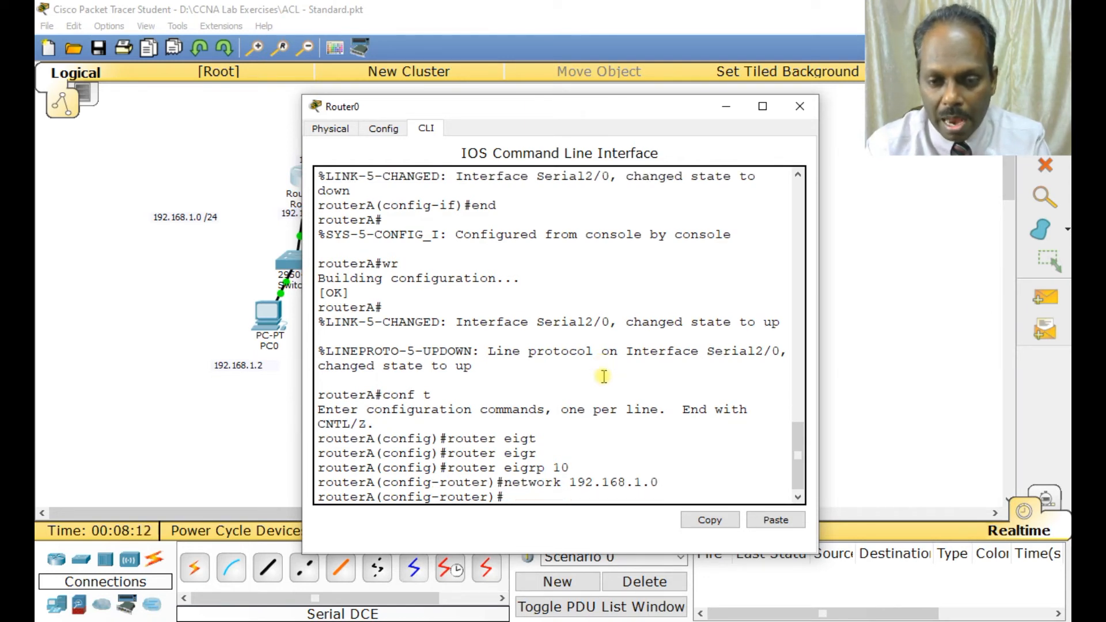
Add network 10.1.1.0 to routerA's EIGRP 10 process.
text(networ)
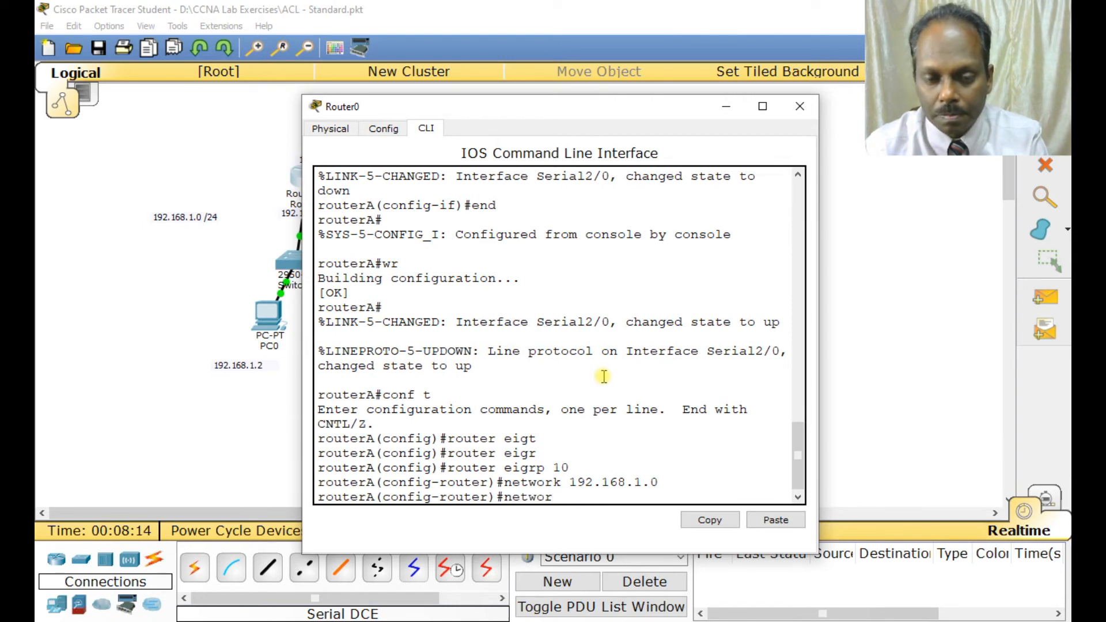
text(k 10.)
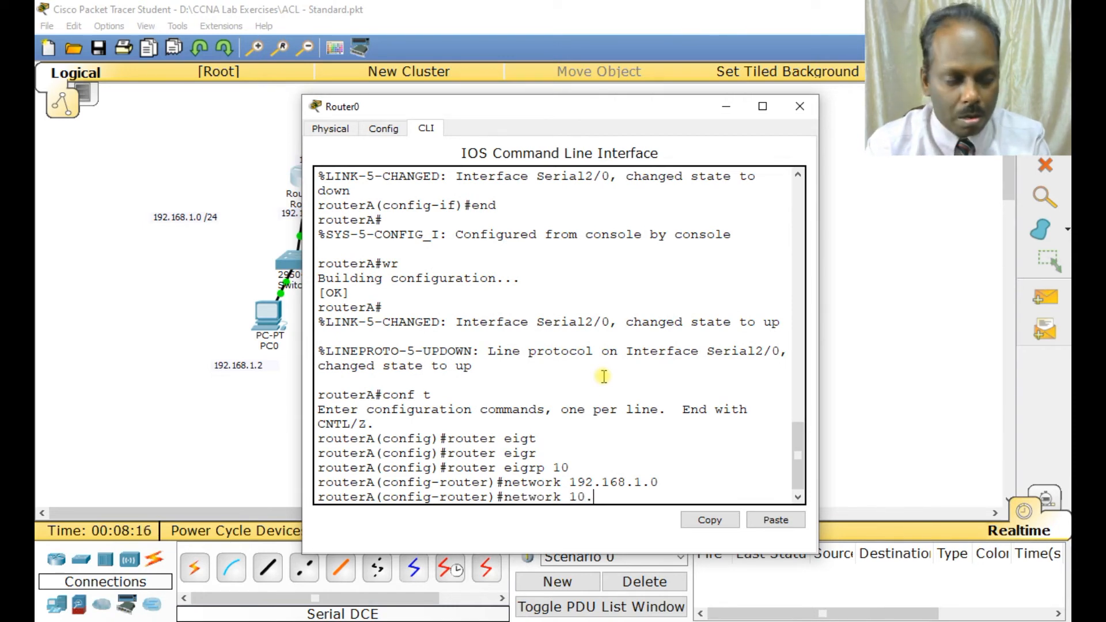
drag(525, 111, 707, 154)
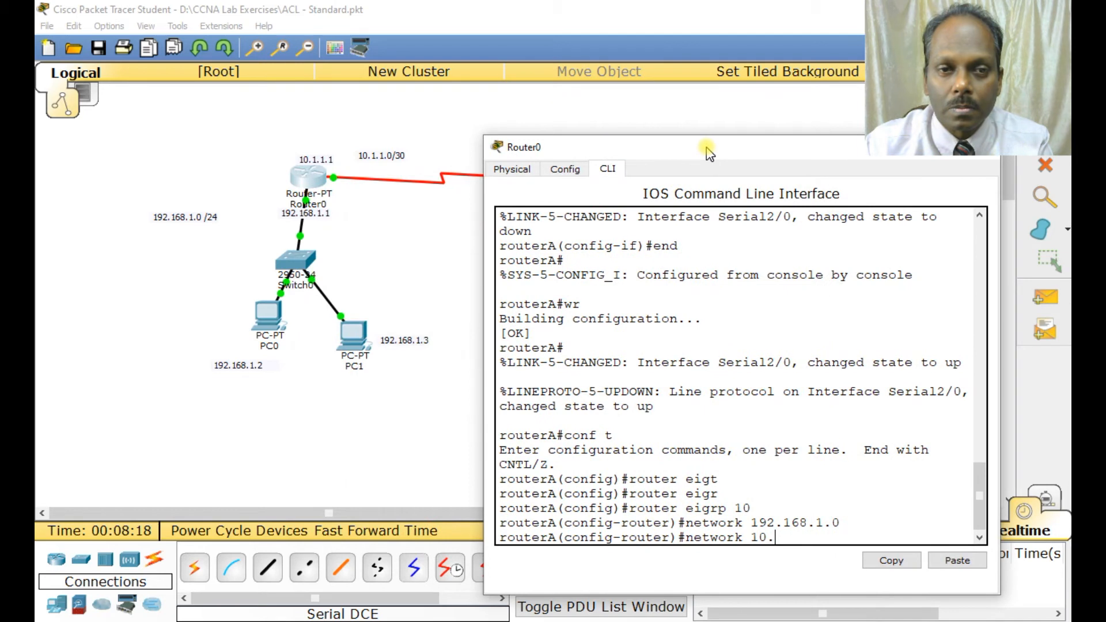
text(.1)
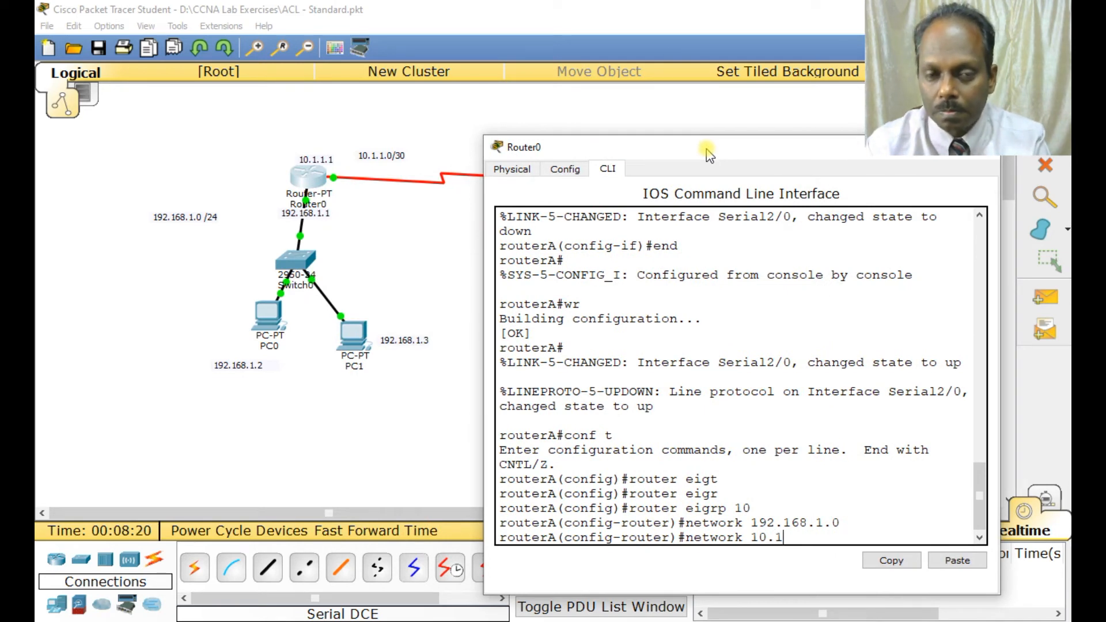
text(.1.0)
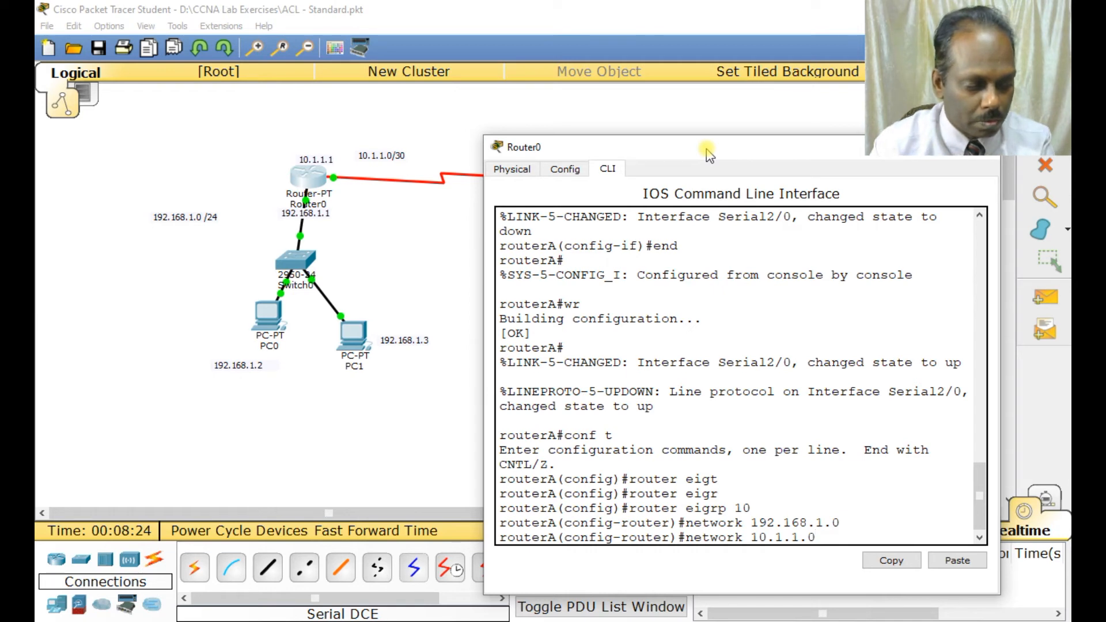
key(Return)
Leave configuration mode on routerA with end and save its configuration with wr.
text(end)
key(Return)
key(Return)
key(Return)
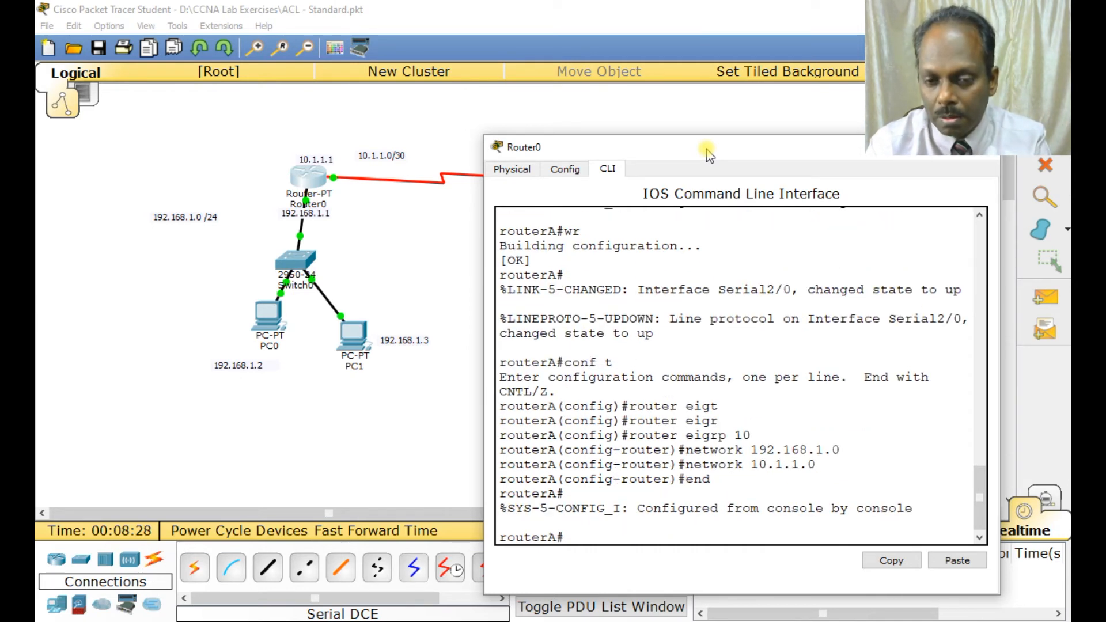
text(wr)
key(Return)
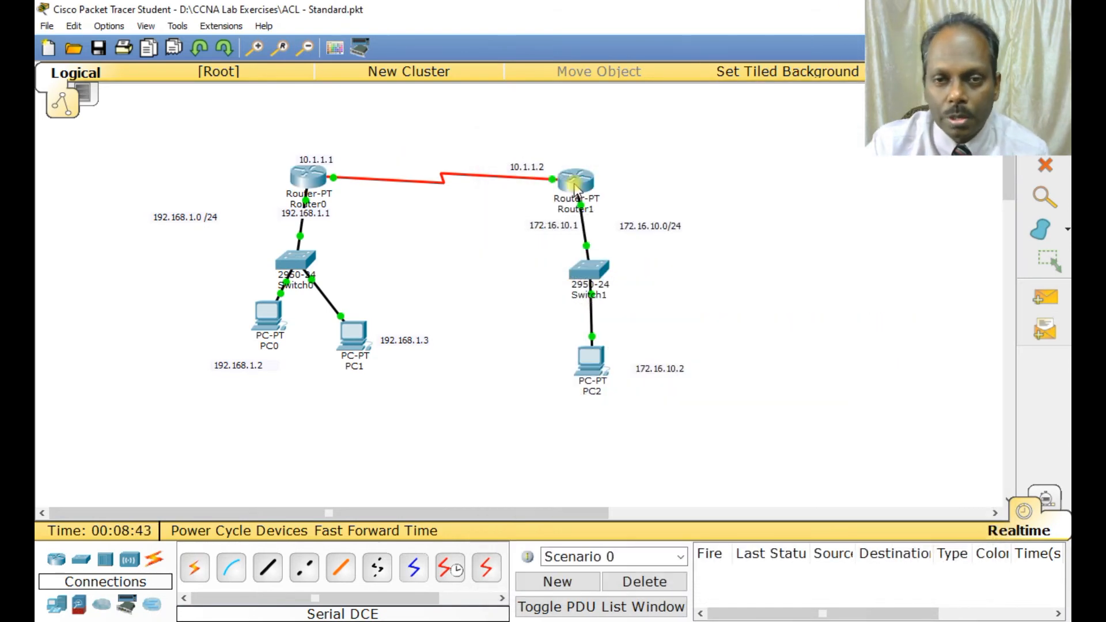
Open Router1's command line, enter configuration mode and start the routing process with router eigrp 10.
click(575, 184)
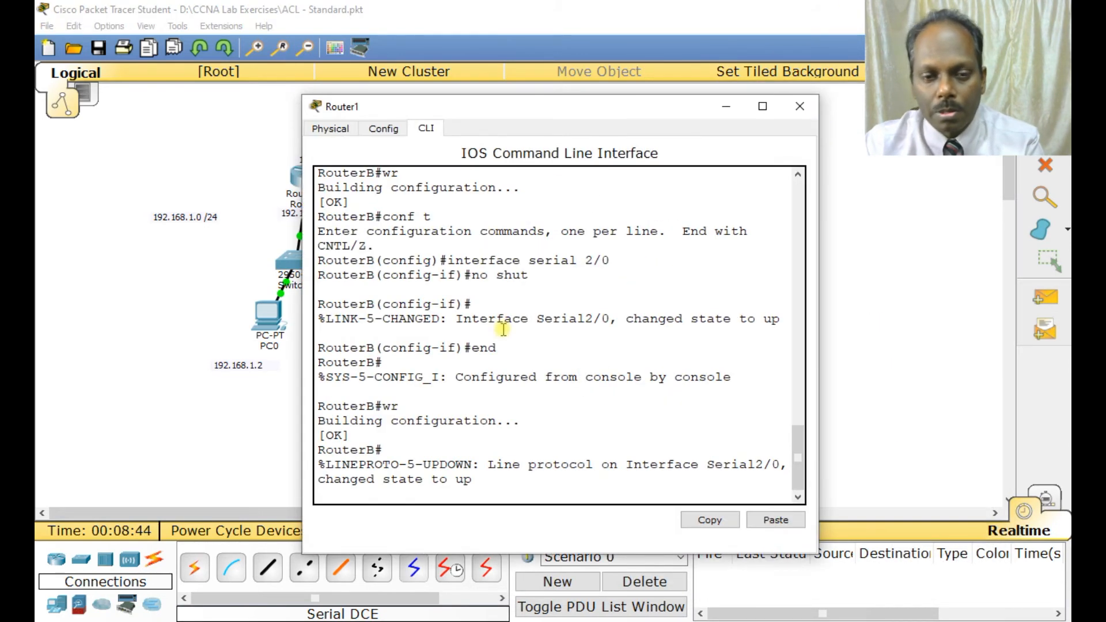
key(Return)
key(Return)
text(conf t)
key(Return)
text(router rig)
text(t)
key(BackSpace)
key(BackSpace)
key(BackSpace)
key(BackSpace)
text(eigr)
key(Tab)
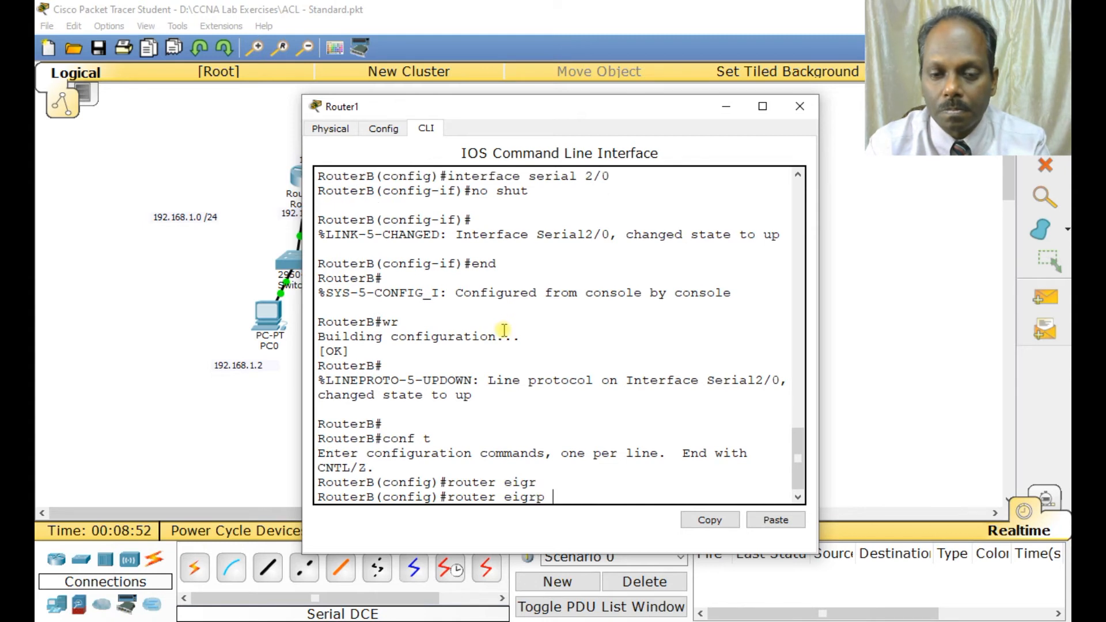
text(10)
key(Return)
Add network 172.16.10.0 to RouterB's EIGRP 10 process.
text(network)
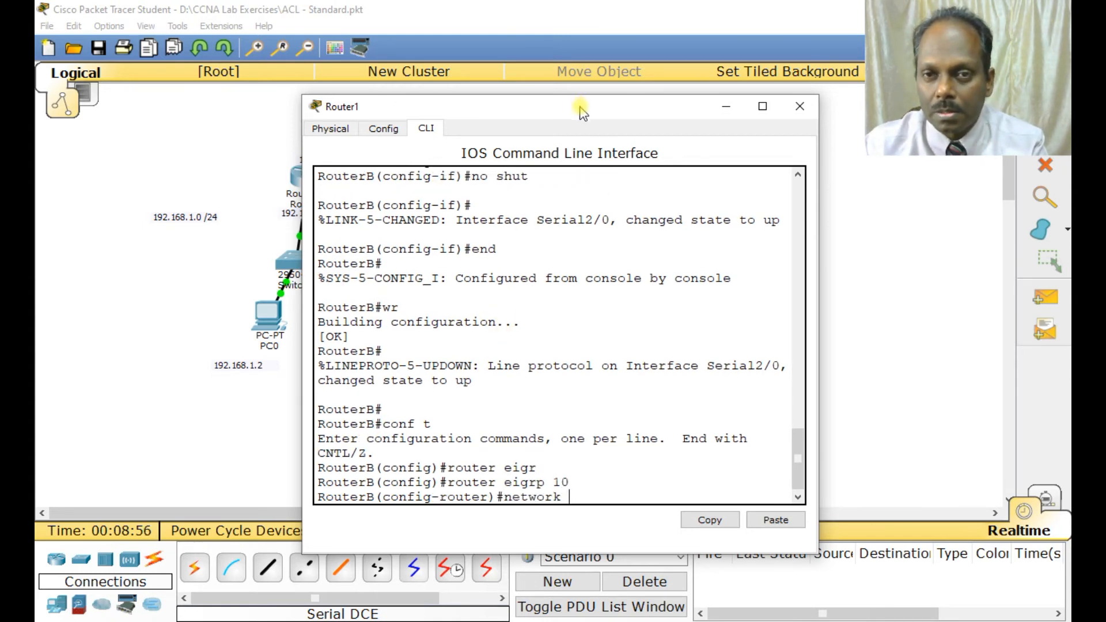
drag(580, 117, 334, 124)
text(172.1)
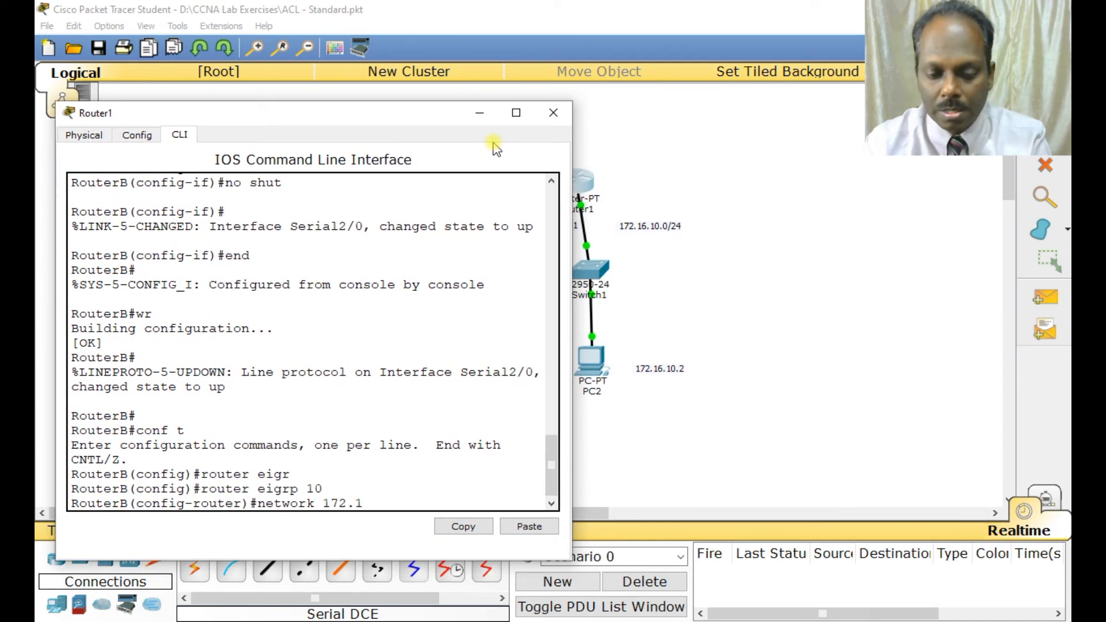
text(6.10.0)
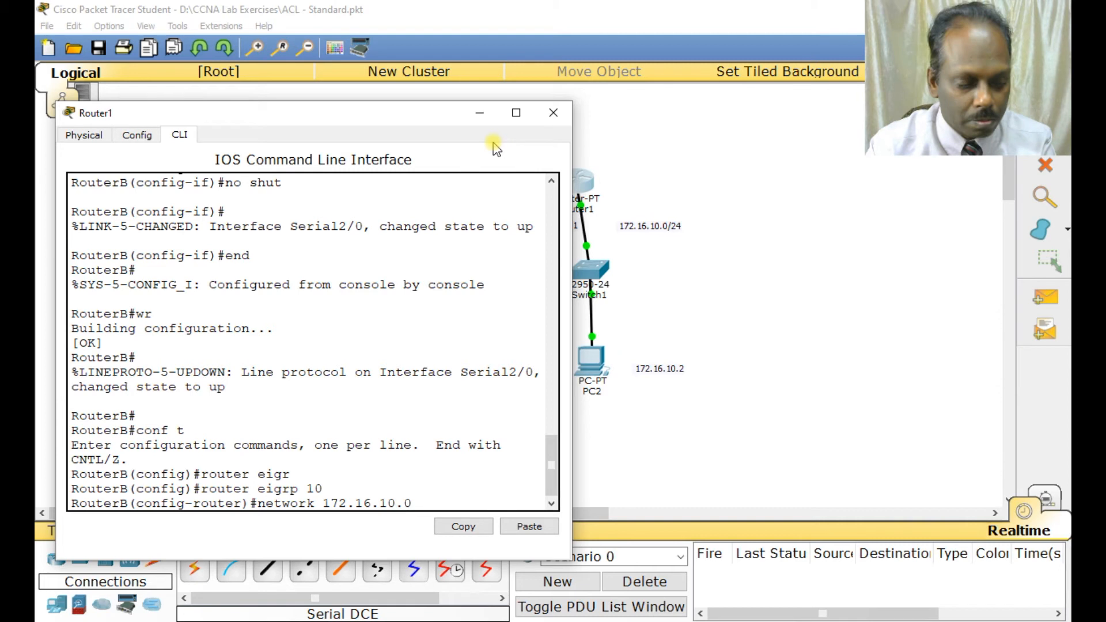
key(Return)
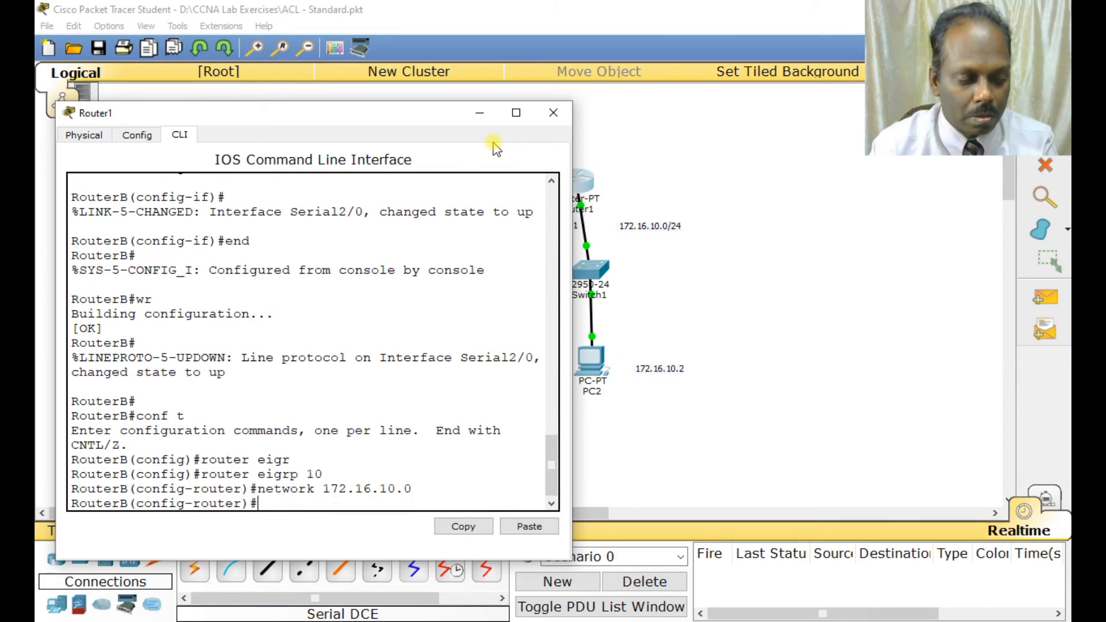
Add network 10.1.1.0 to RouterB's EIGRP 10 process.
key(Up)
key(BackSpace)
key(BackSpace)
key(BackSpace)
key(BackSpace)
key(BackSpace)
key(BackSpace)
key(BackSpace)
key(BackSpace)
key(BackSpace)
key(BackSpace)
key(BackSpace)
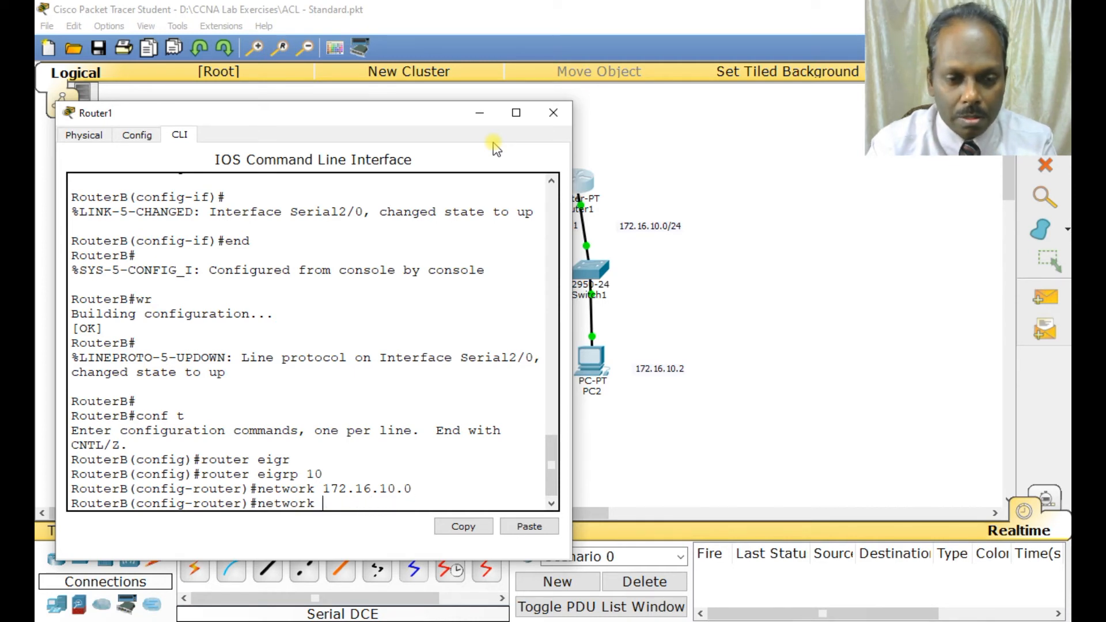
text(10.1.)
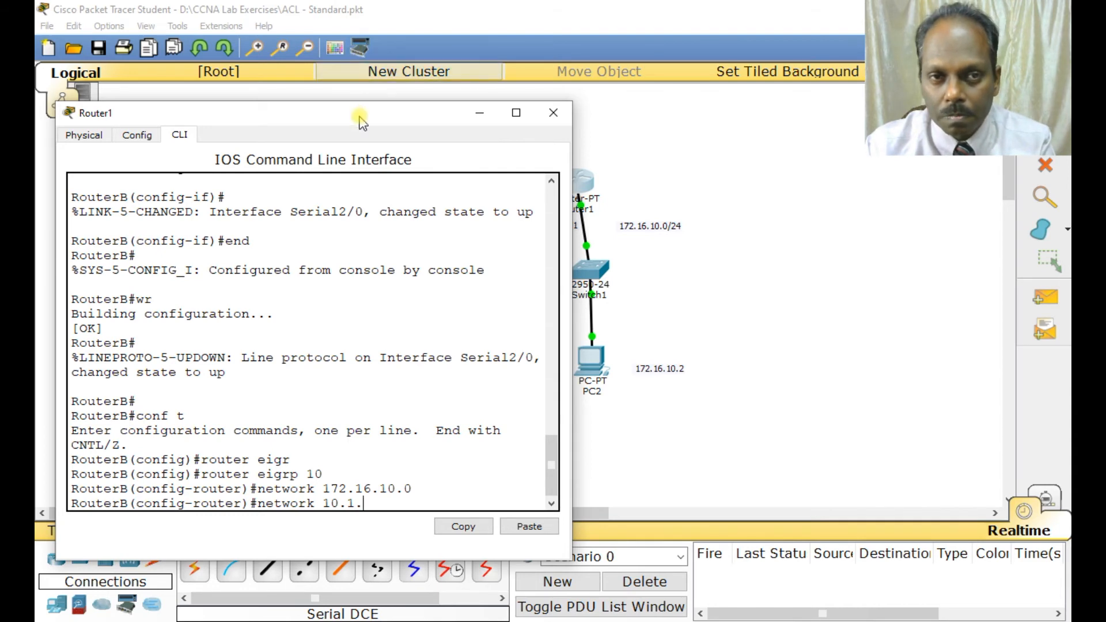
drag(358, 116, 428, 167)
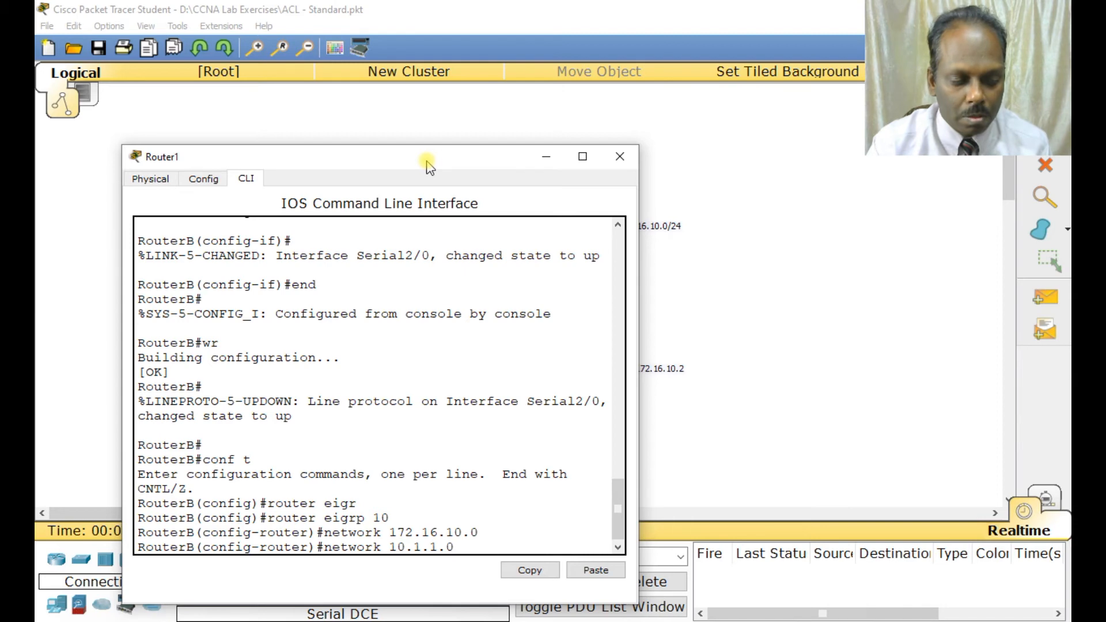
text(1.0)
key(Return)
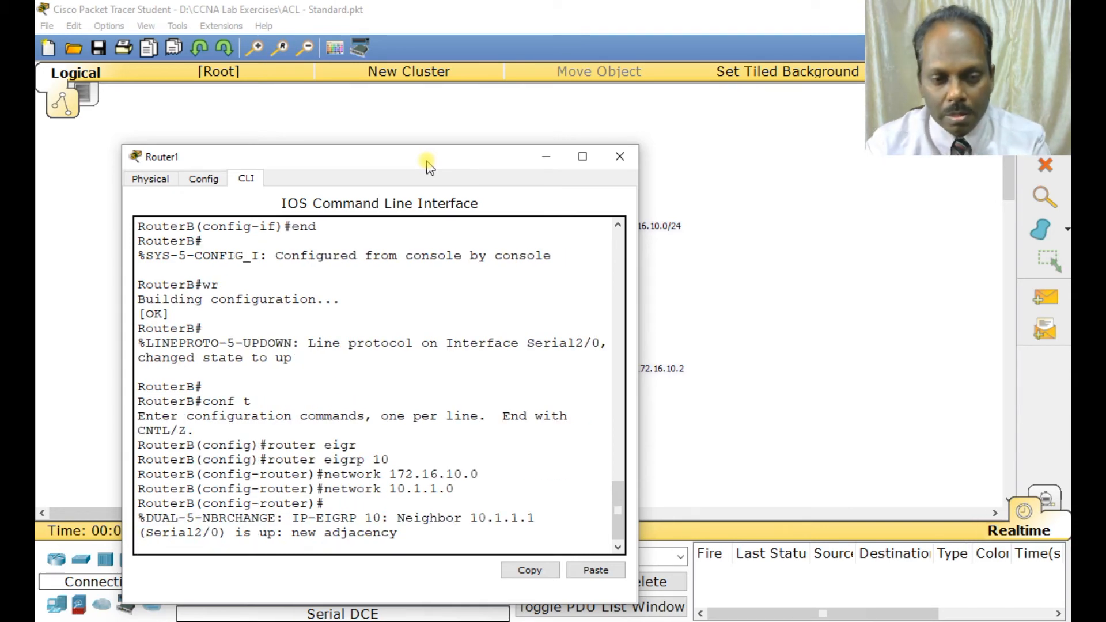
Leave configuration mode on RouterB with end and save its configuration with wr.
key(Return)
key(Return)
text(end)
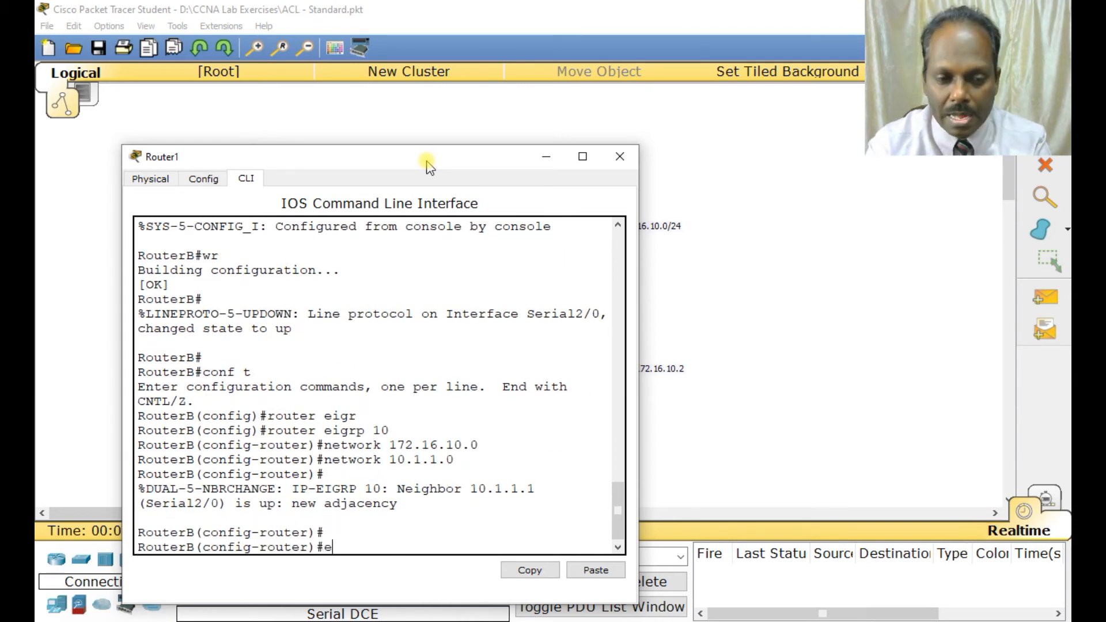
key(Return)
key(Return)
text(wr)
key(Return)
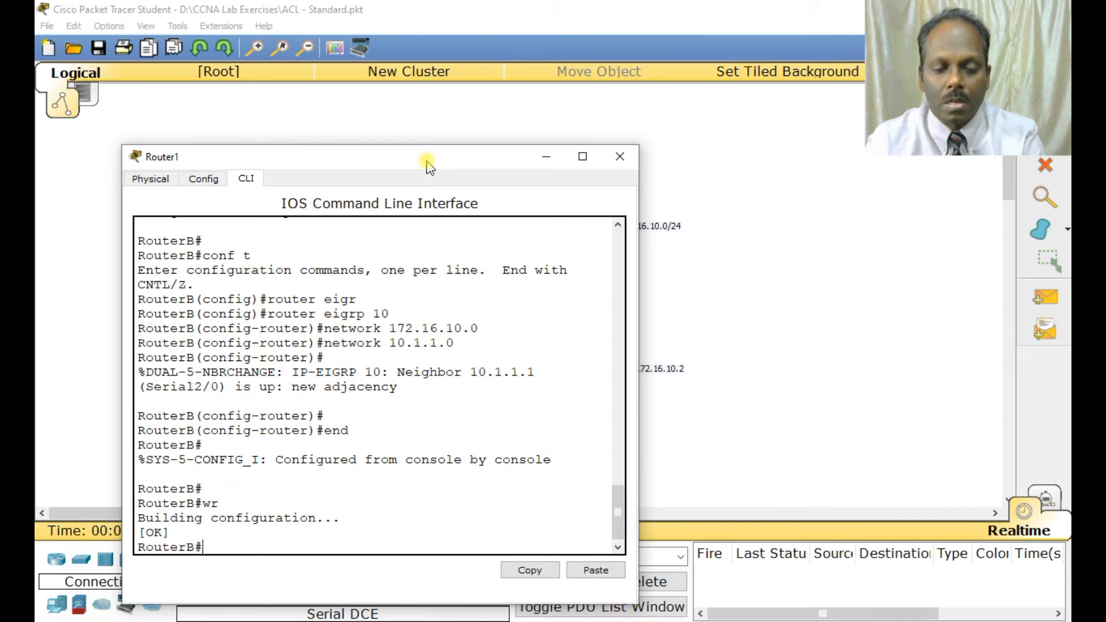
Display RouterB's routing table with sh ip route and widen the router window to read it.
text(sh ip route)
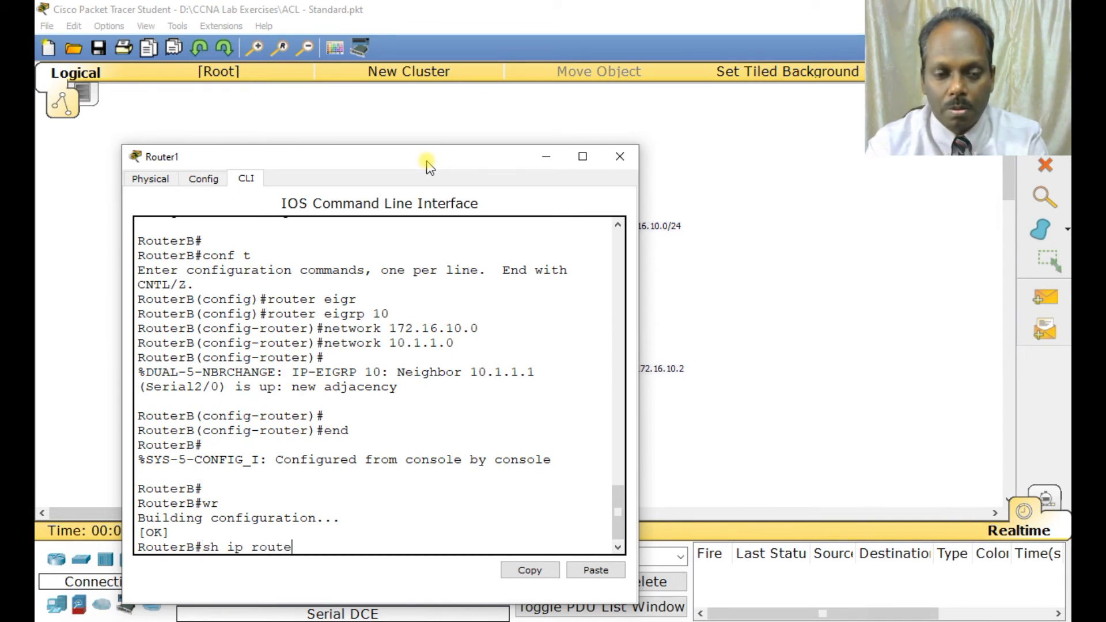
key(Return)
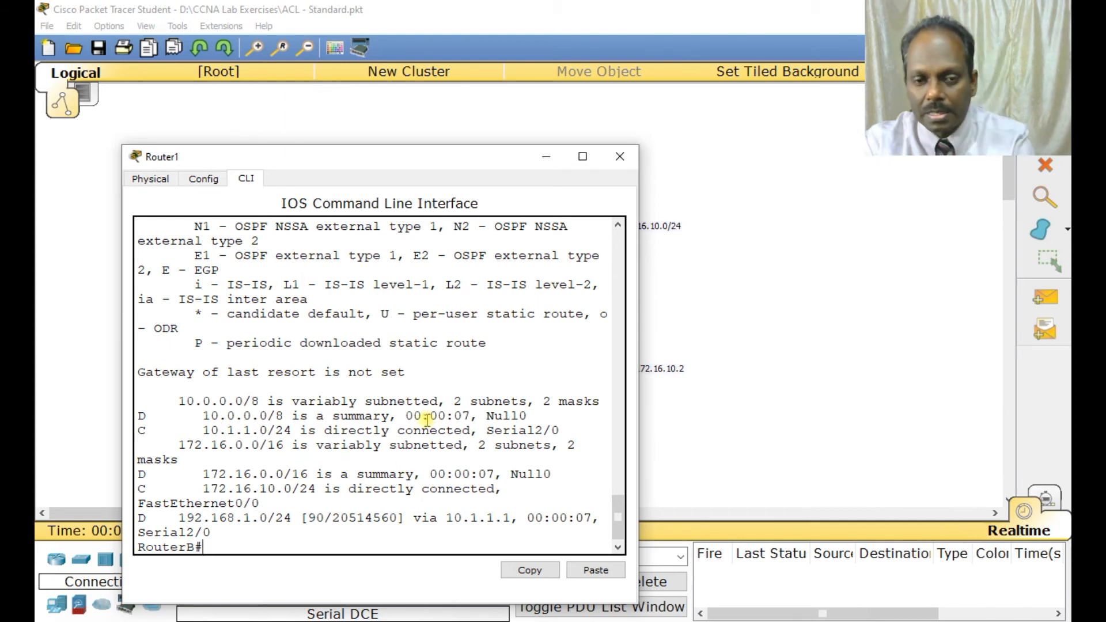
drag(638, 348, 923, 314)
drag(647, 162, 676, 112)
text(xit)
key(BackSpace)
key(BackSpace)
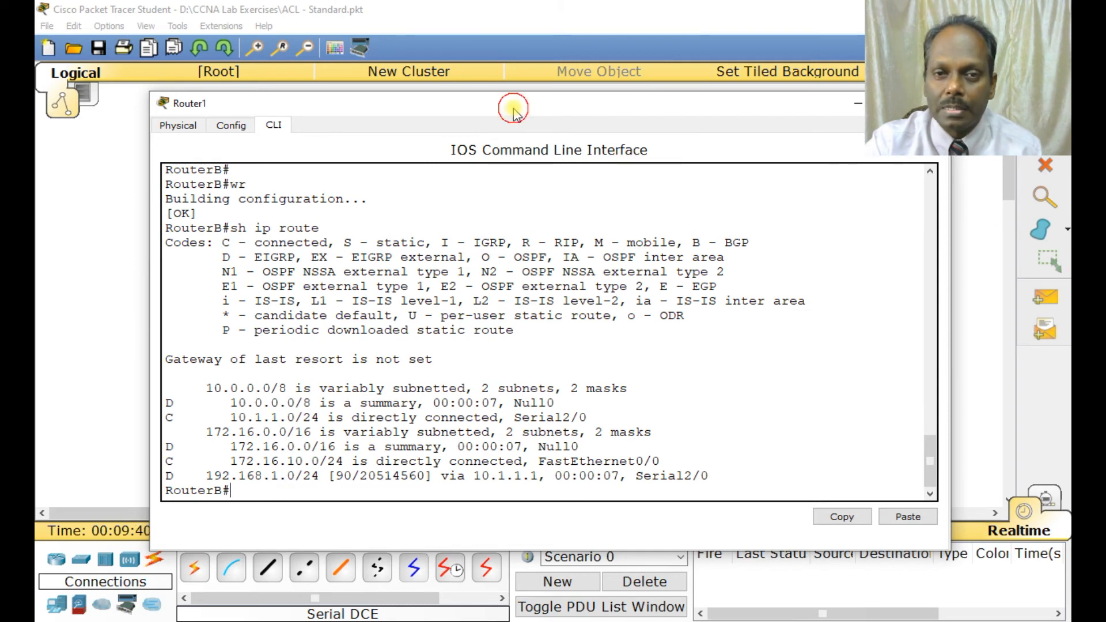
drag(513, 105, 545, 99)
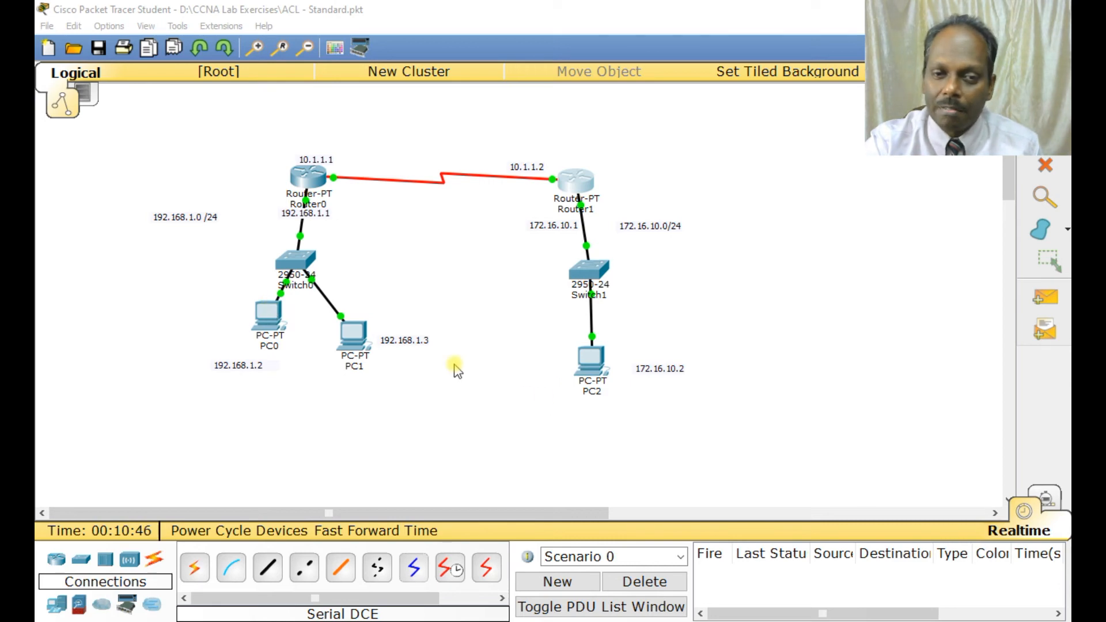
Reopen Router1's command line and enter global configuration mode on RouterB with conf t.
click(582, 181)
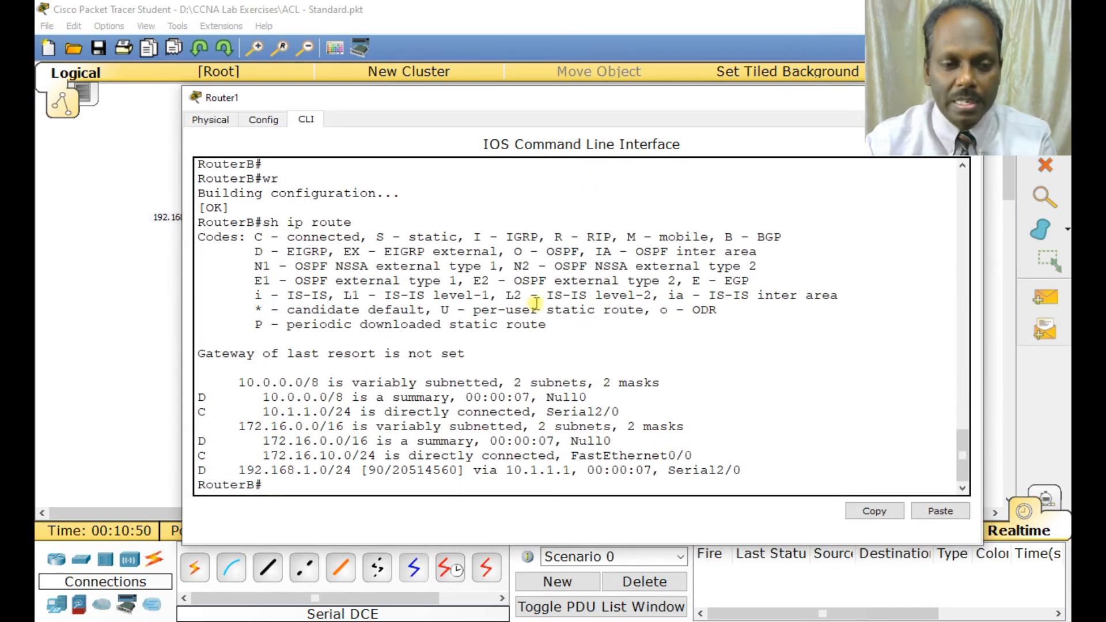
key(Return)
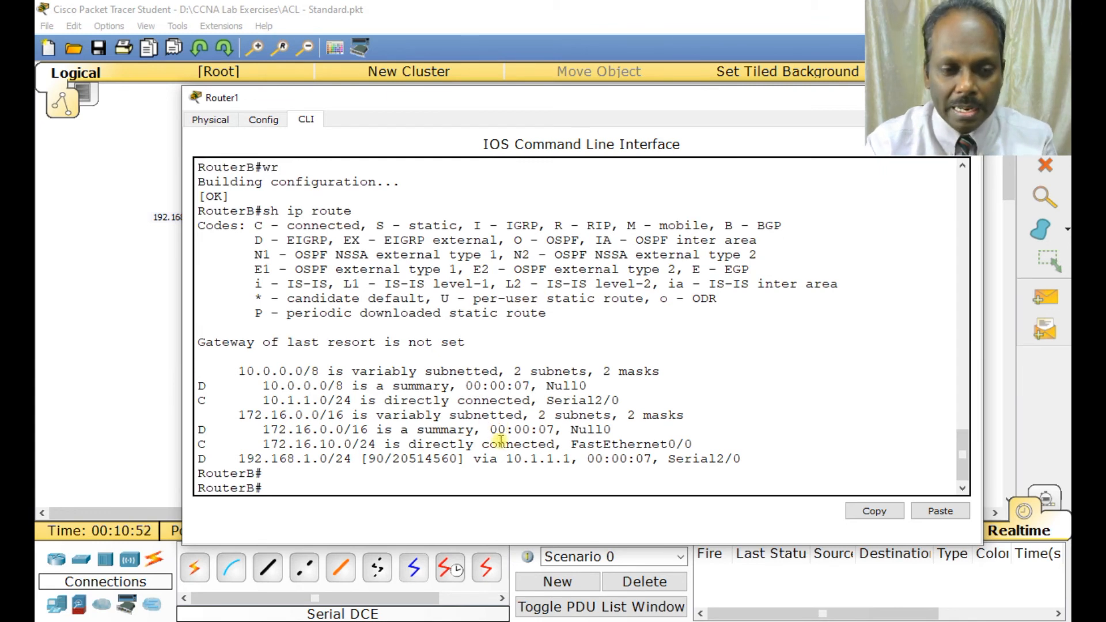
text(conf t)
key(Return)
Create standard access list 10 on RouterB with an entry that denies host 192.168.1.2.
text(acce)
key(Tab)
text(10)
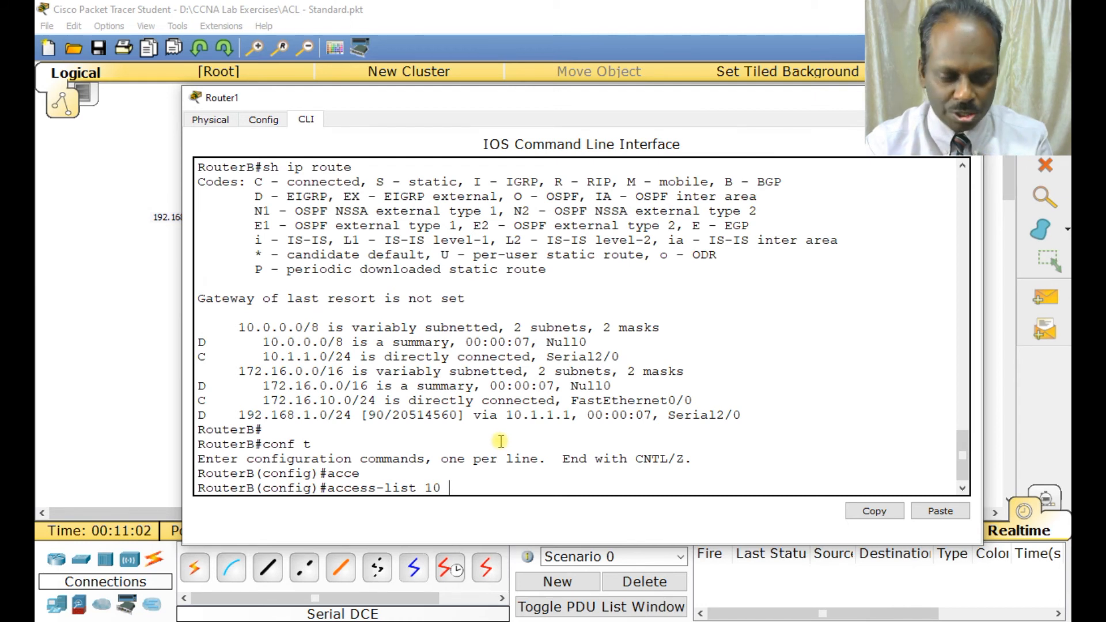
text(deny )
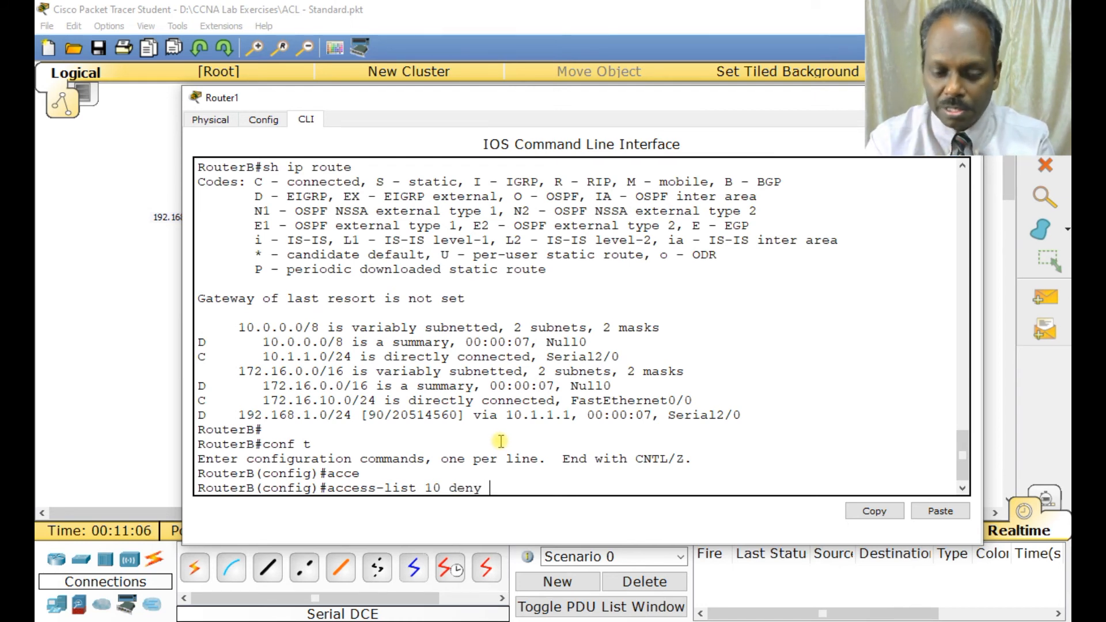
text(host 192.168.1.1)
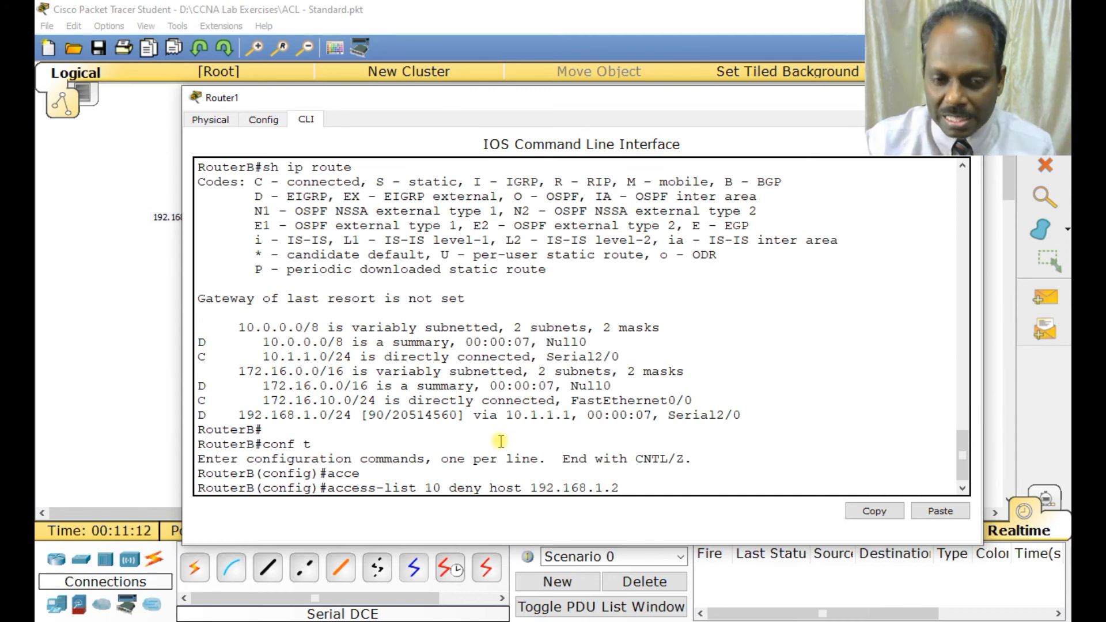
double_click(432, 488)
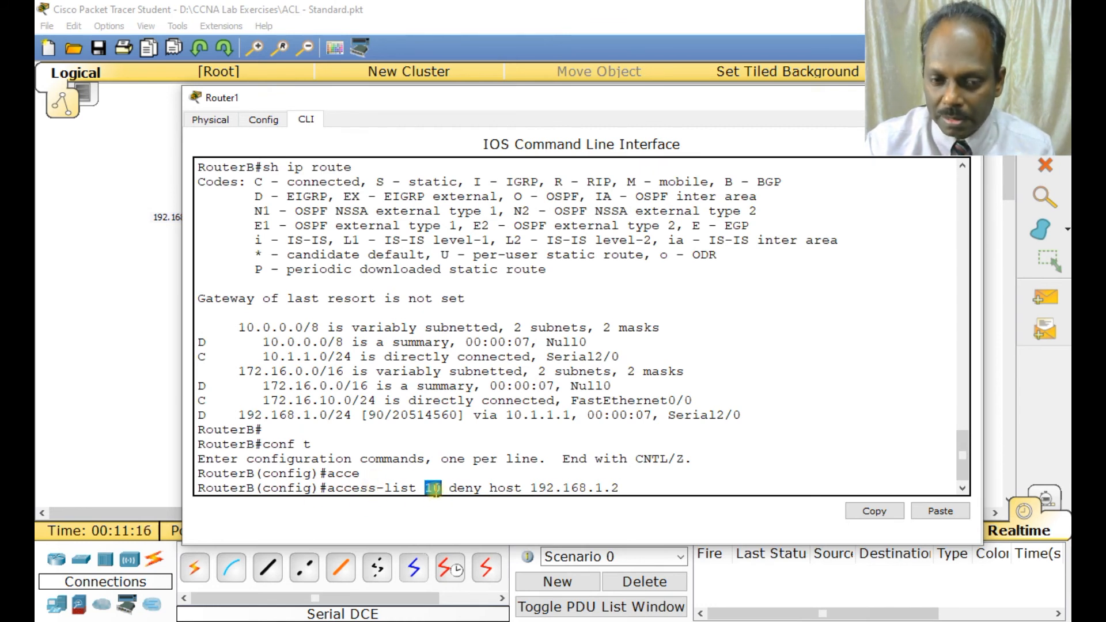
double_click(465, 488)
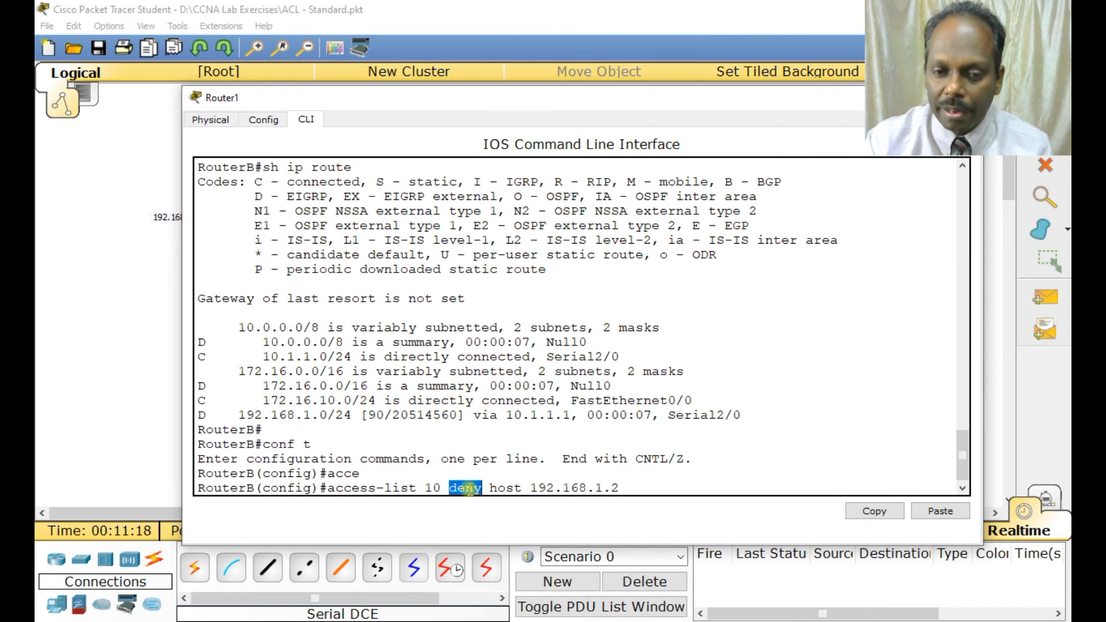
double_click(504, 488)
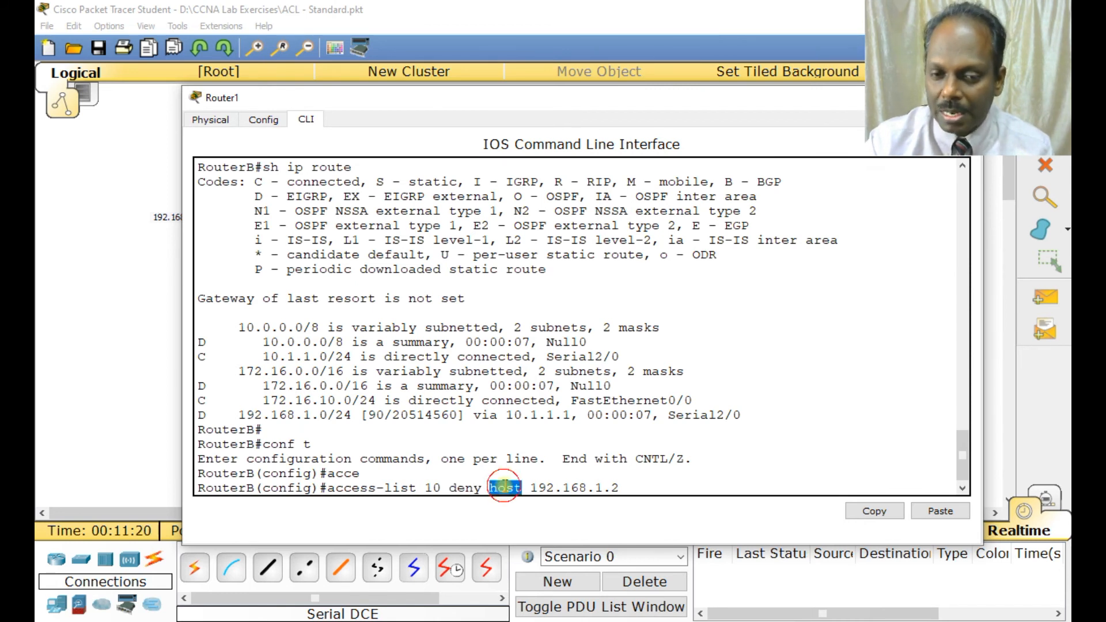
click(630, 489)
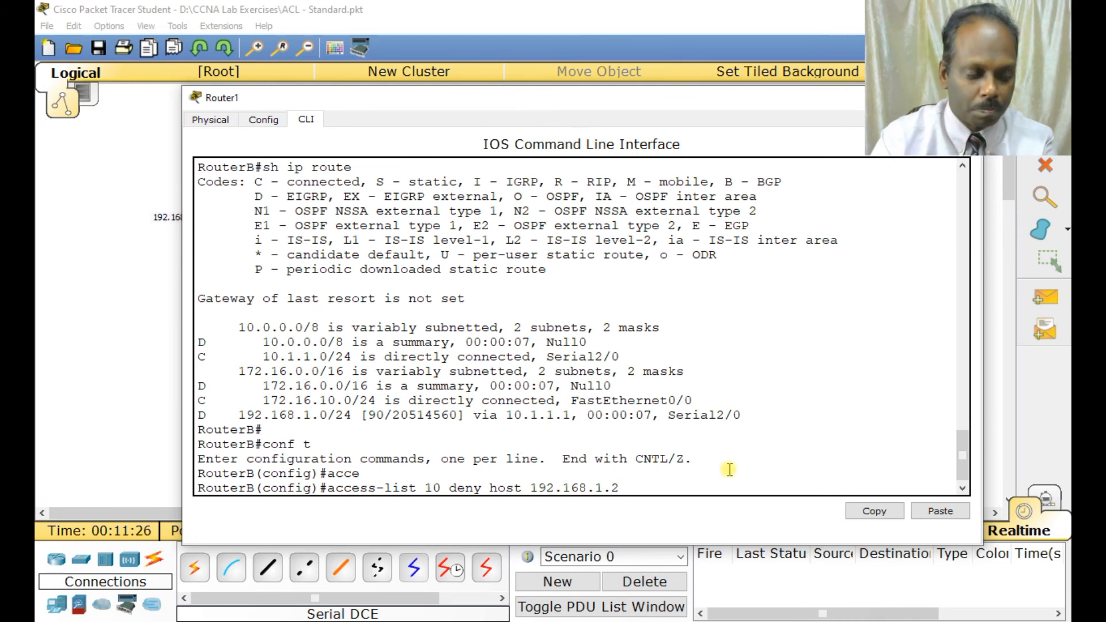
key(Return)
Add an entry to access list 10 on RouterB that permits any other source.
text(acces)
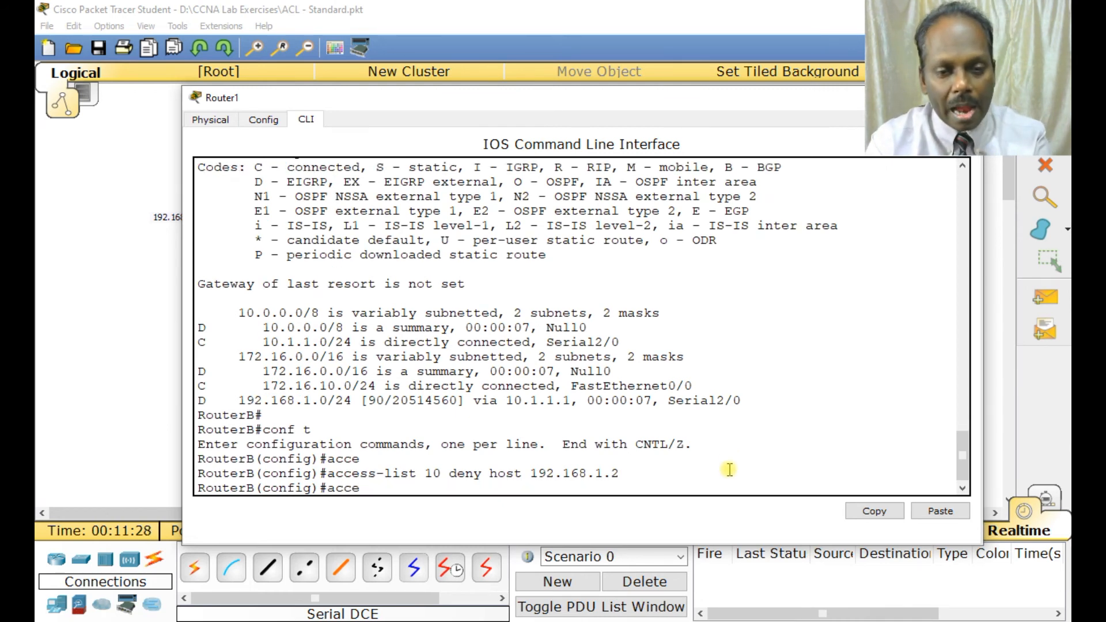
key(Tab)
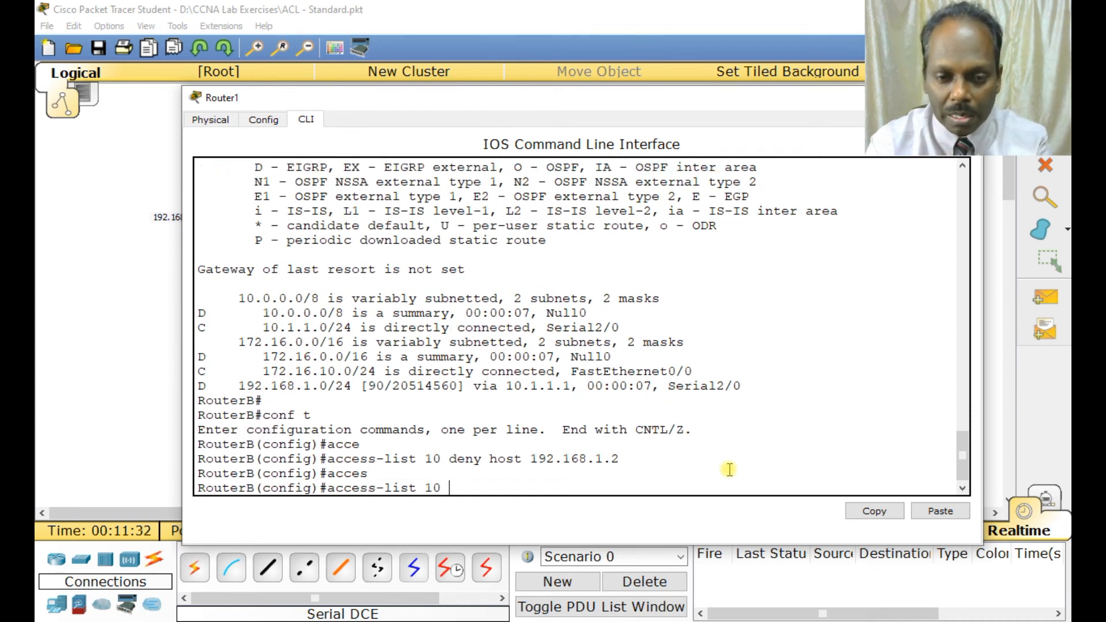
text(all)
key(BackSpace)
key(BackSpace)
key(BackSpace)
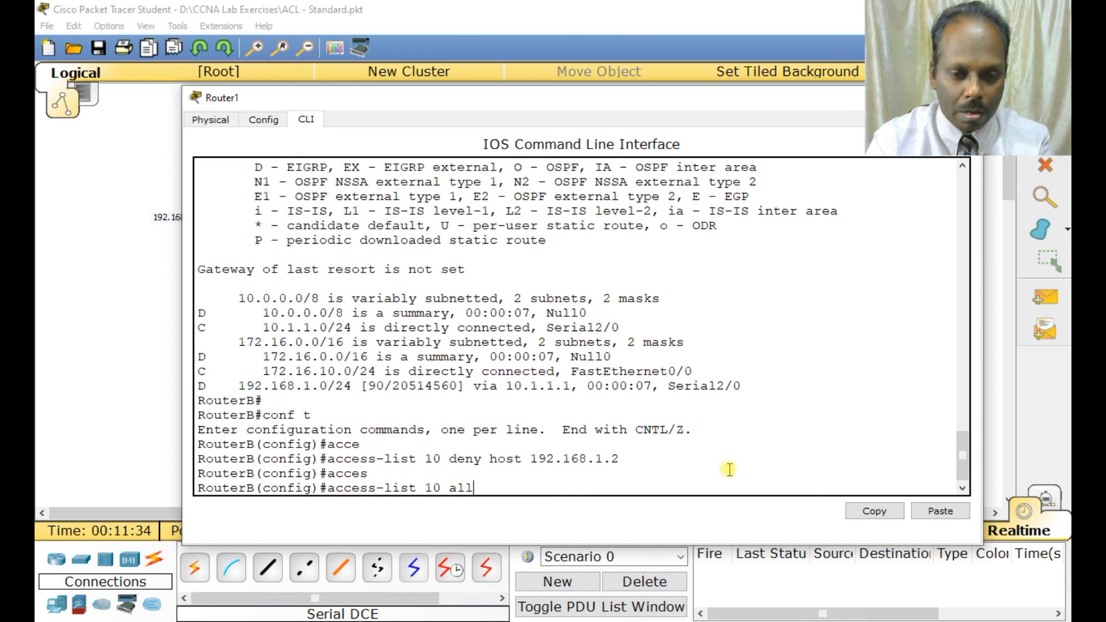
text(per)
key(Tab)
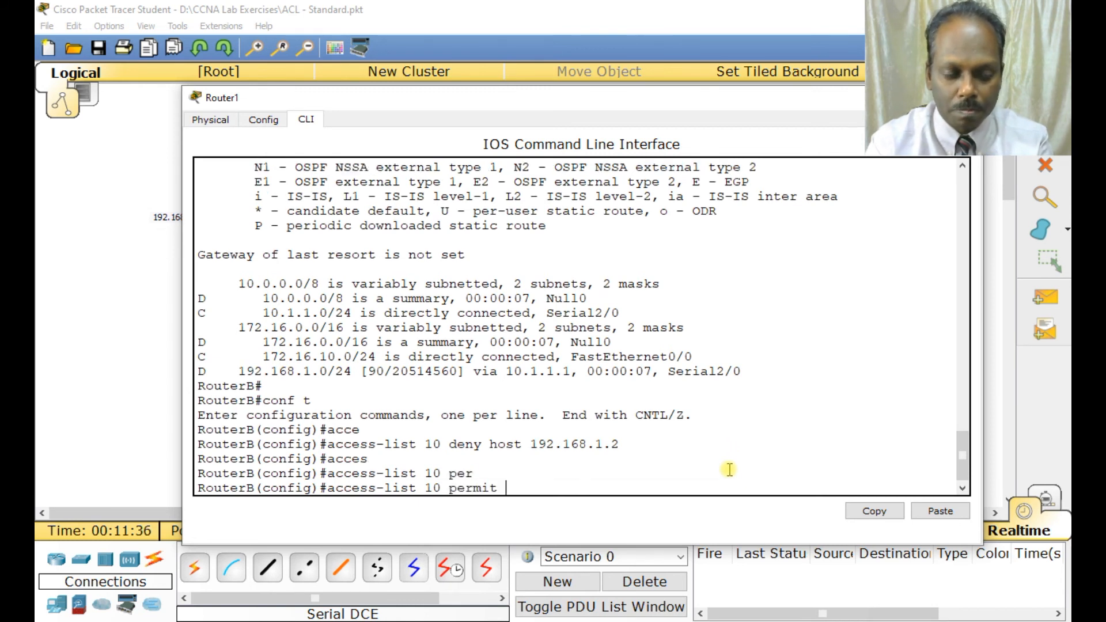
text(any)
key(Return)
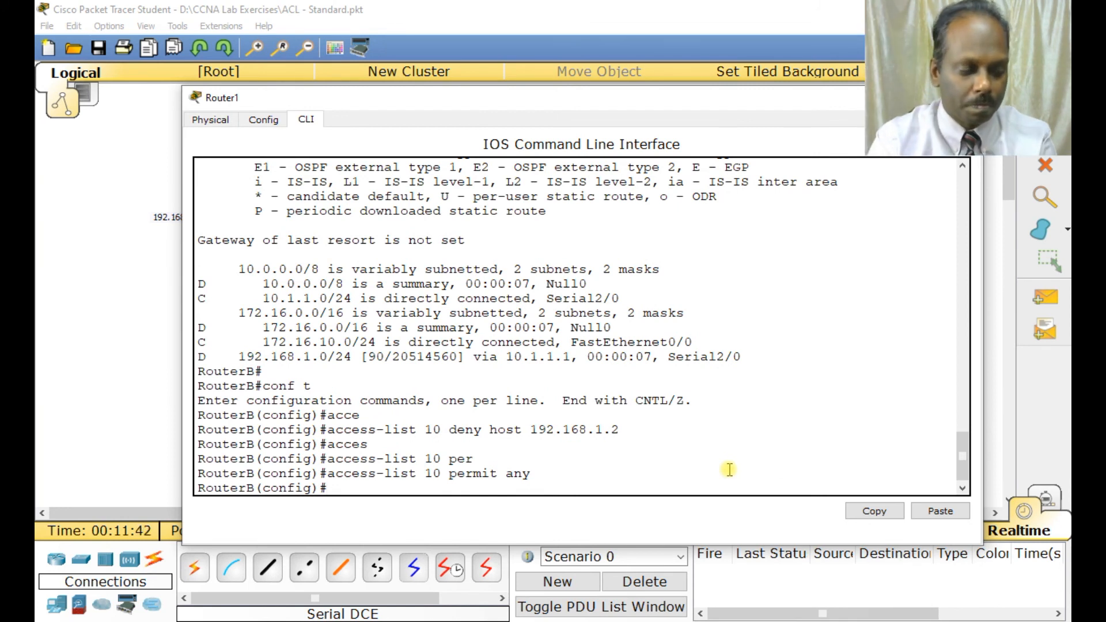
Apply access list 10 to RouterB's interface fa0/0 in the outbound direction with ip access-group 10 out.
text(interface)
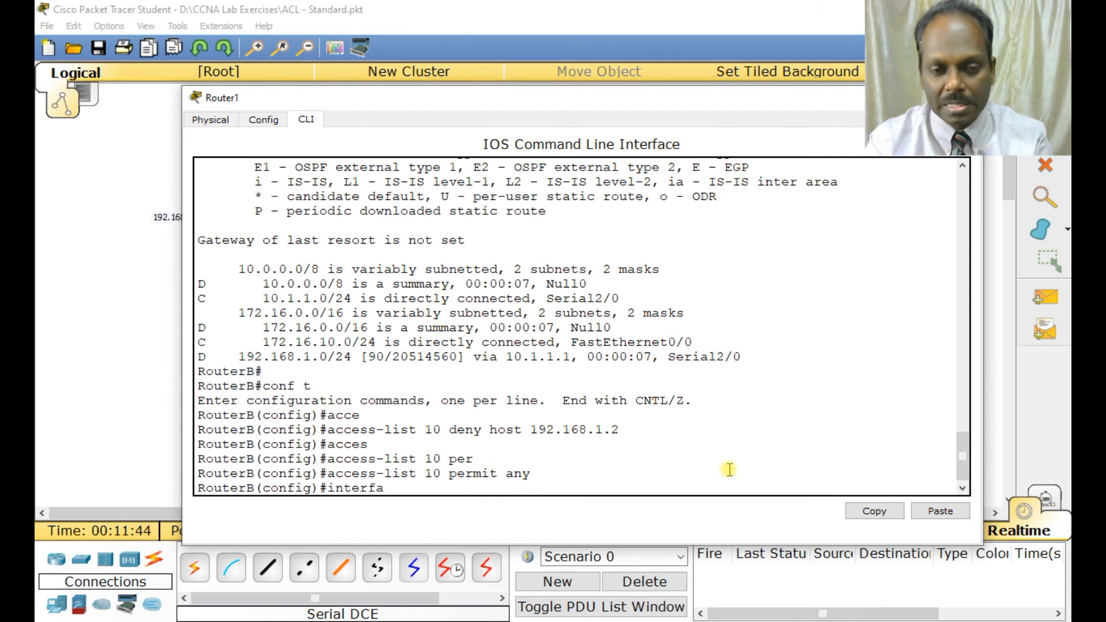
key(Tab)
text(fa0)
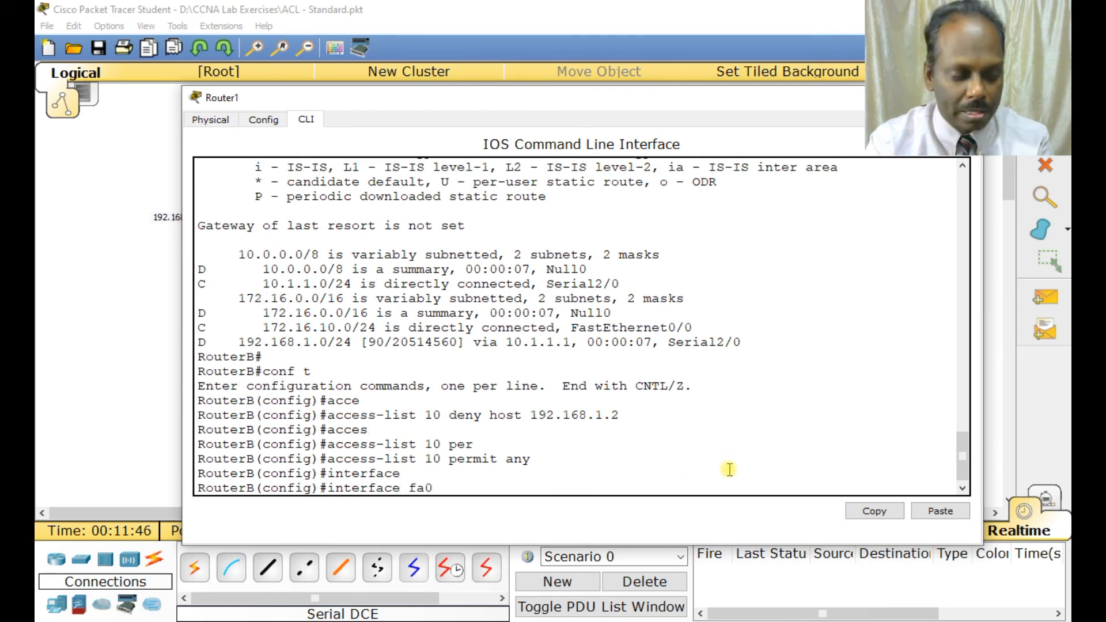
text(/0)
key(Return)
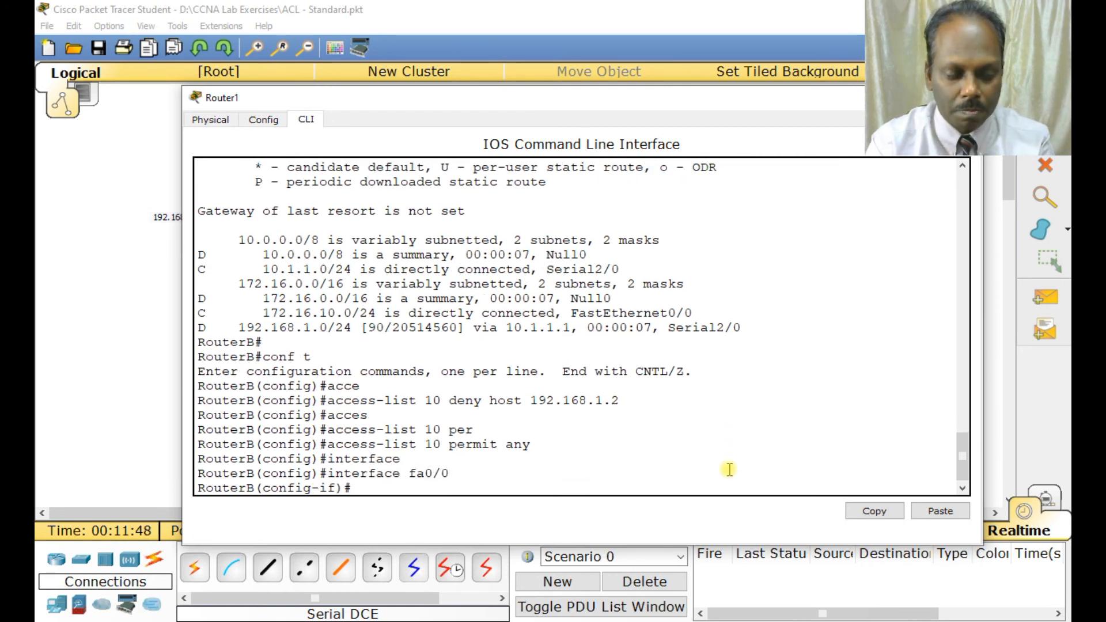
text(ip acces)
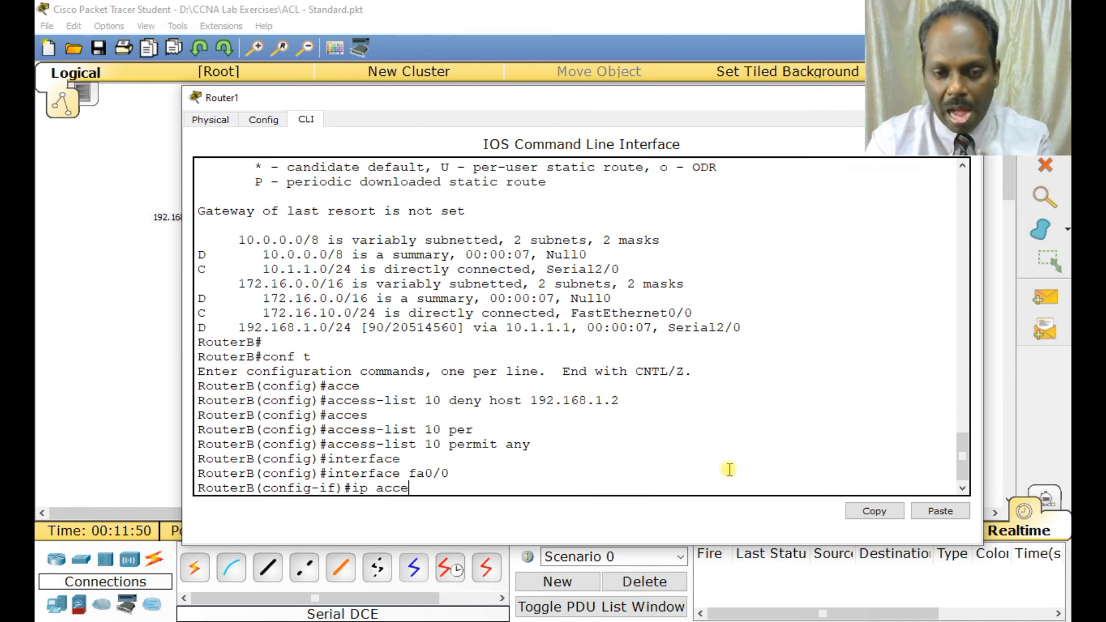
key(Tab)
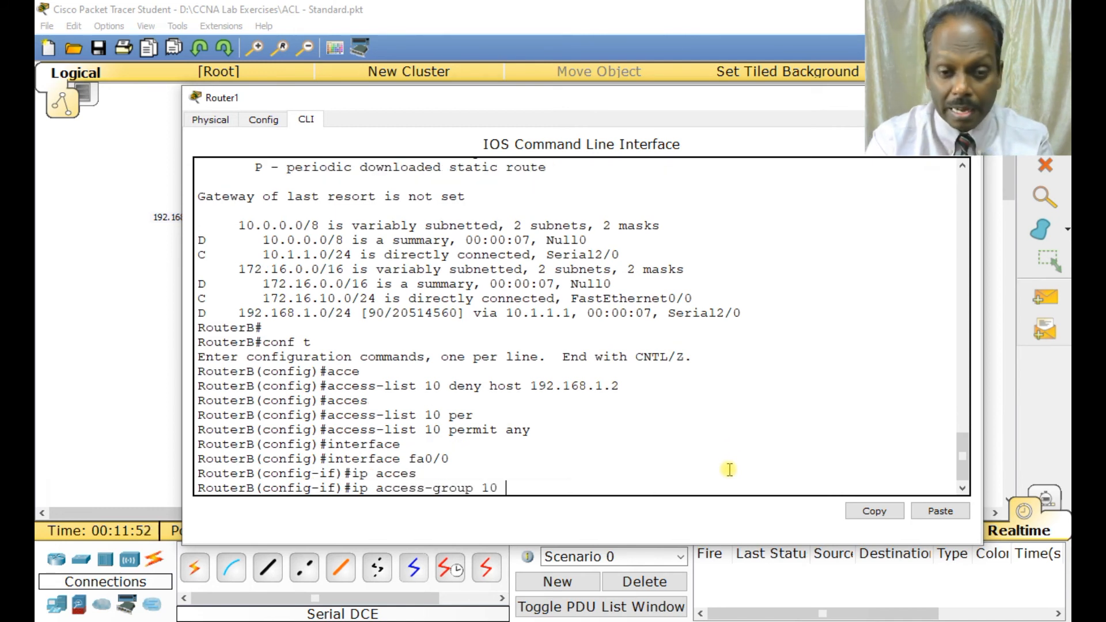
text(out)
key(Return)
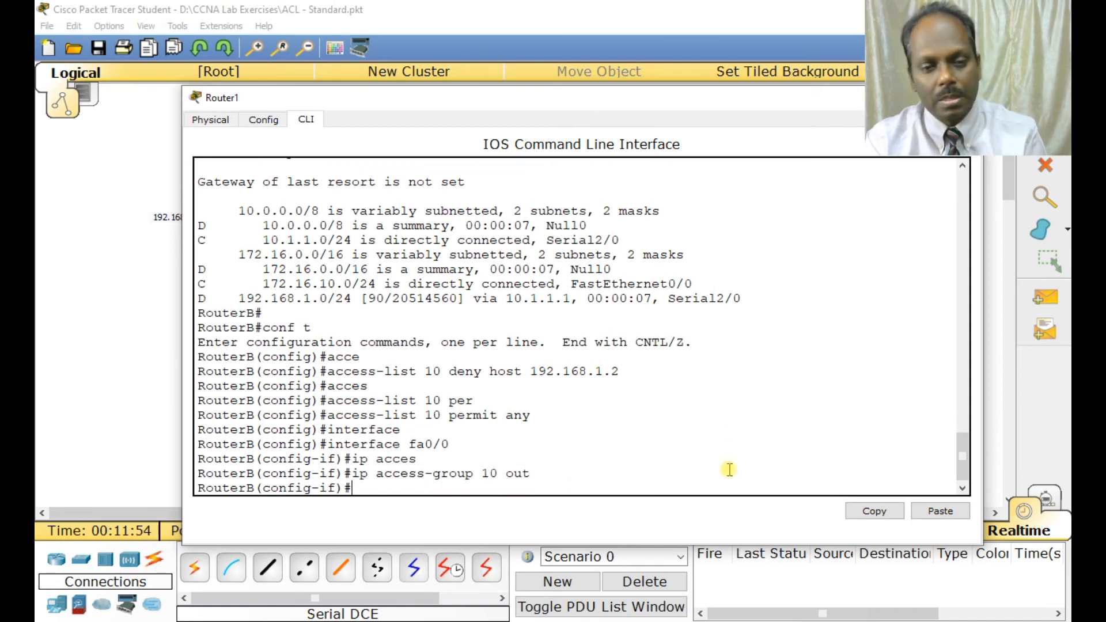
Leave RouterB's interface configuration with end and save the access list configuration with wr.
text(end)
key(Return)
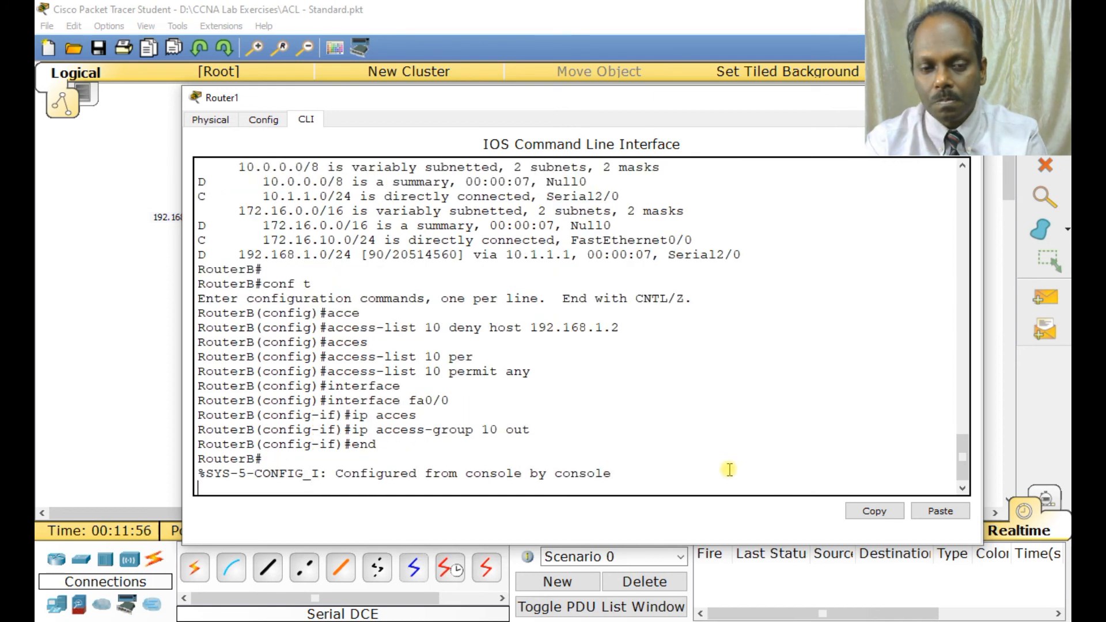
key(Return)
text(wr)
key(Return)
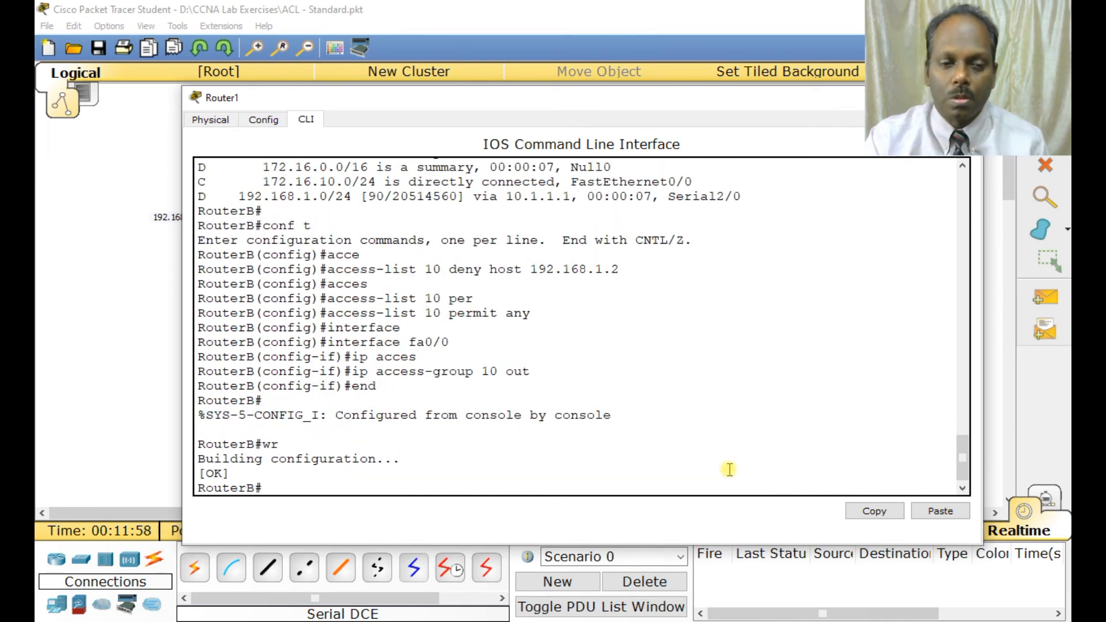
Display RouterB's startup configuration, check the access-group line on FastEthernet0/0 and the access-list 10 entries, and close the router window.
text(sh start)
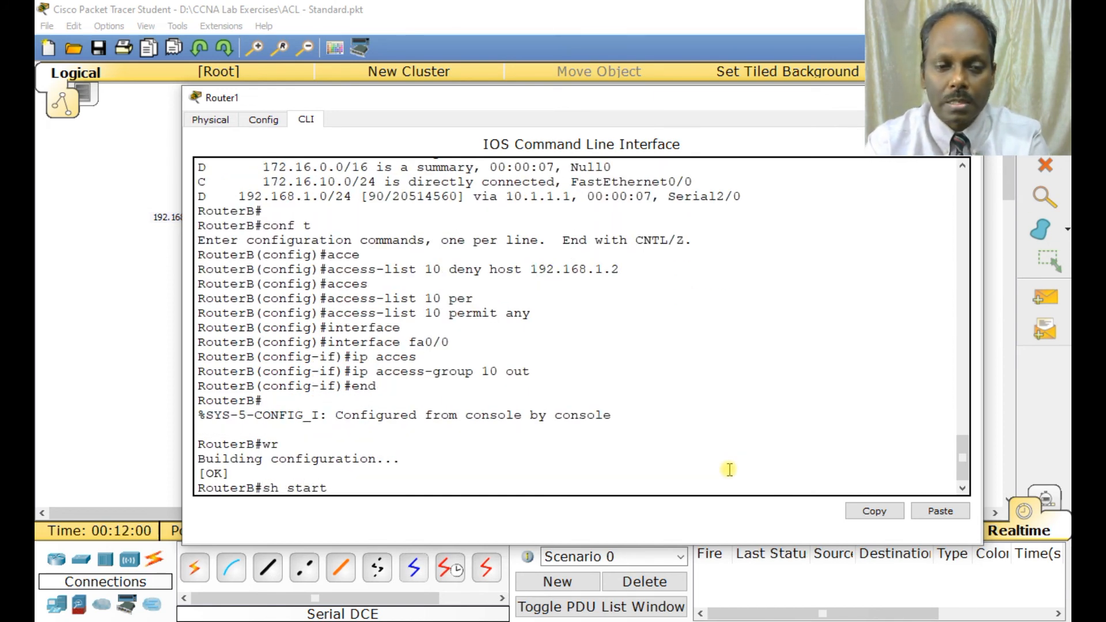
key(Tab)
key(Return)
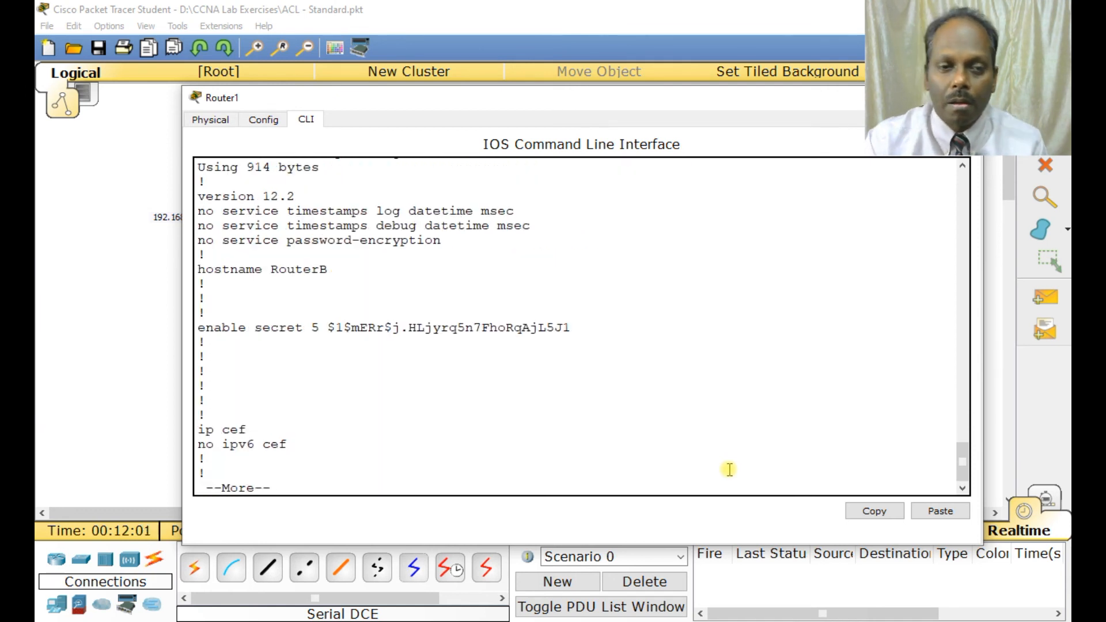
key(space)
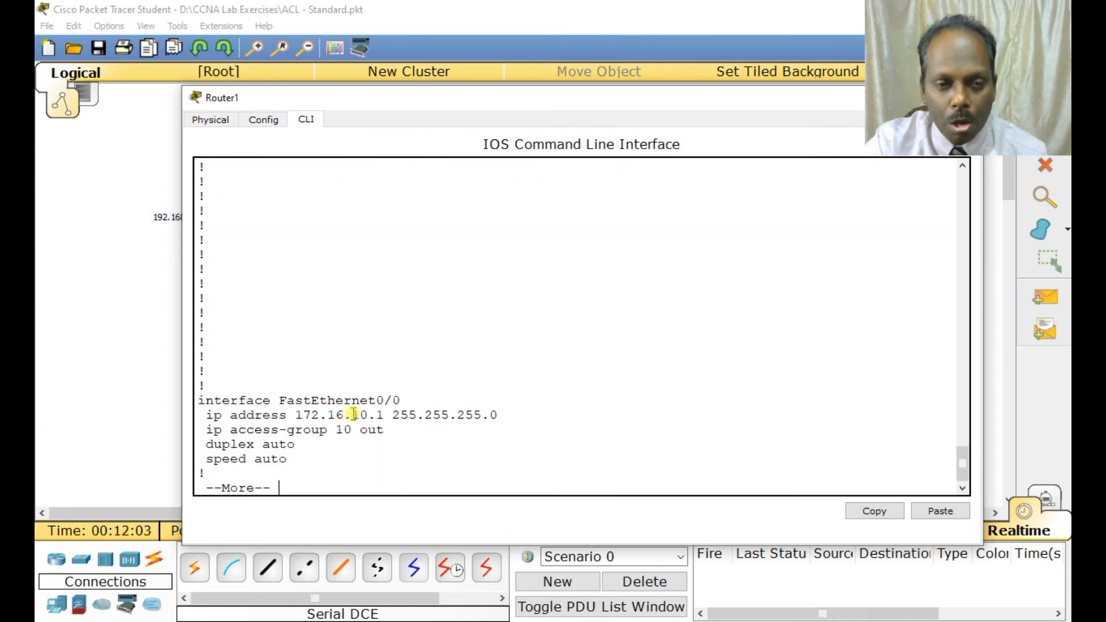
drag(286, 431, 397, 431)
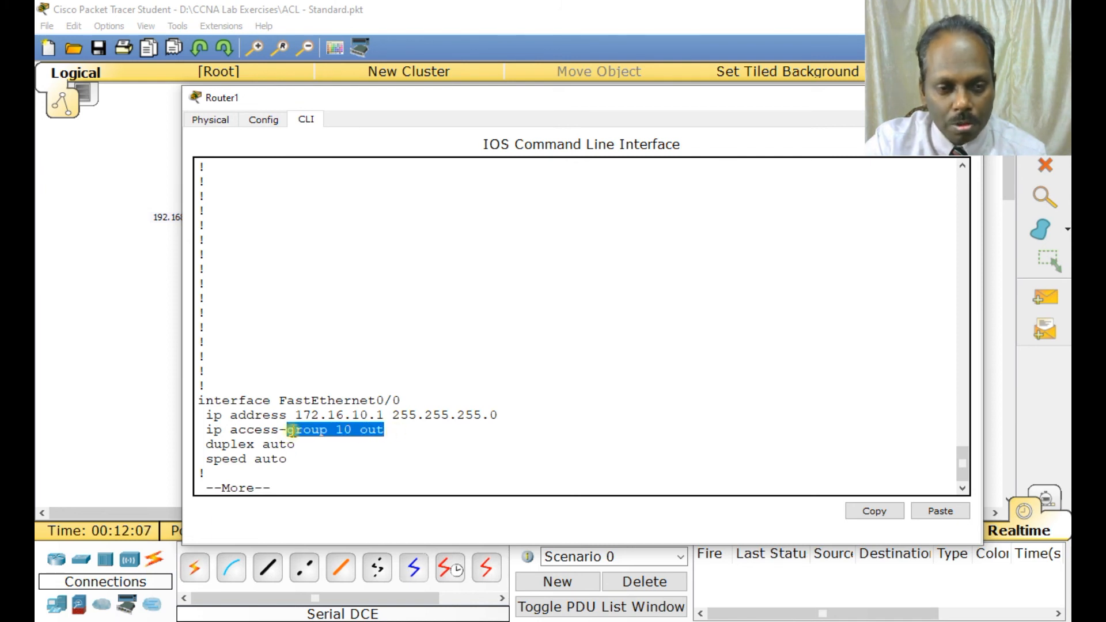
key(space)
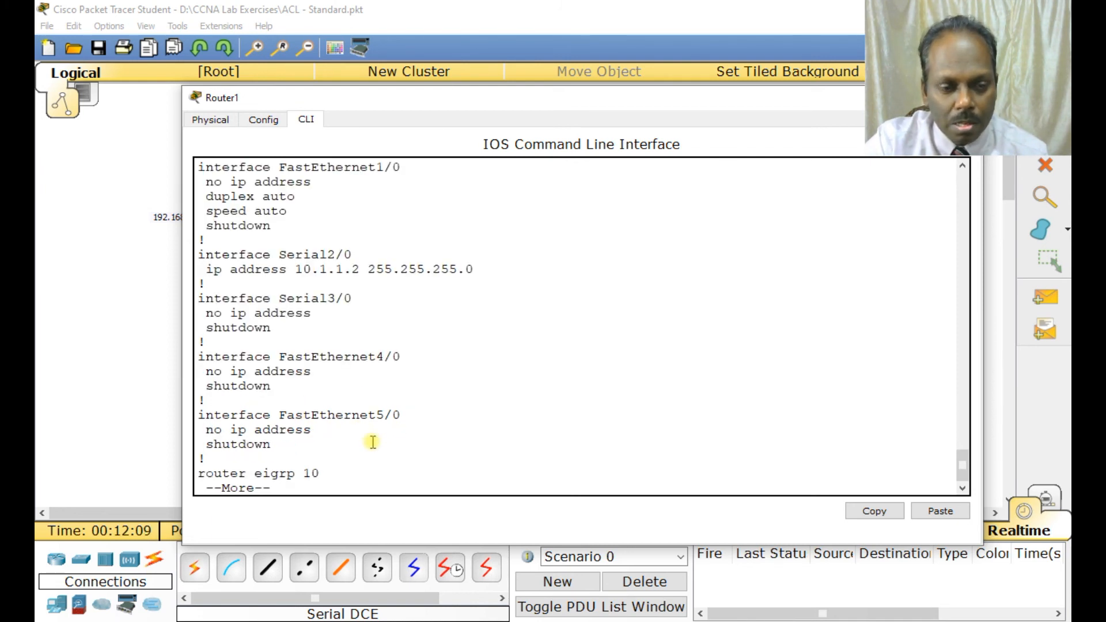
key(space)
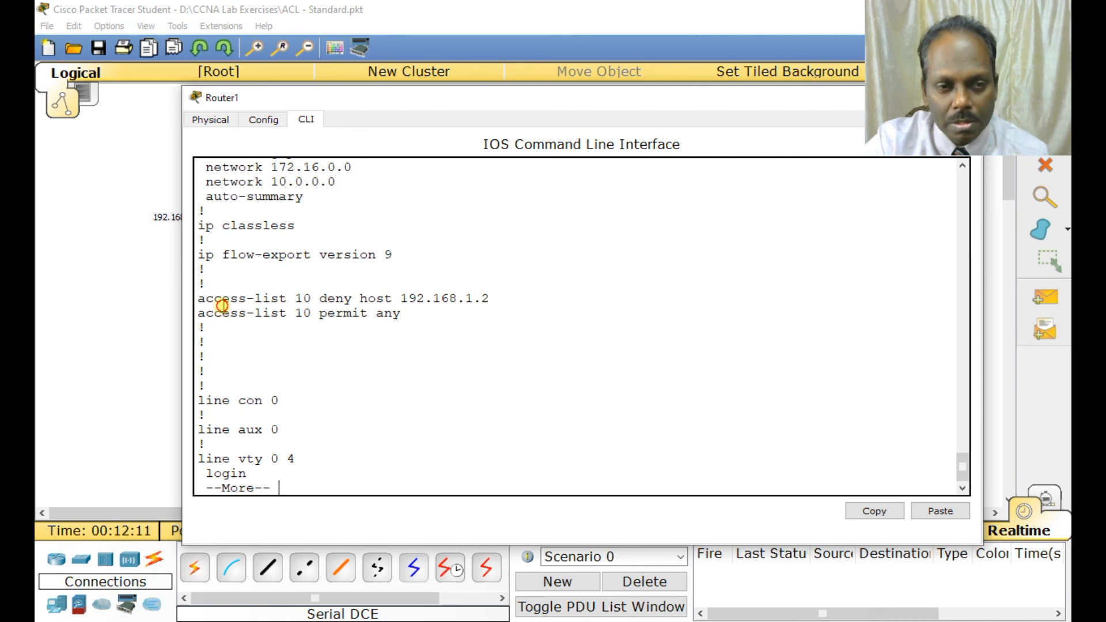
drag(489, 298, 352, 298)
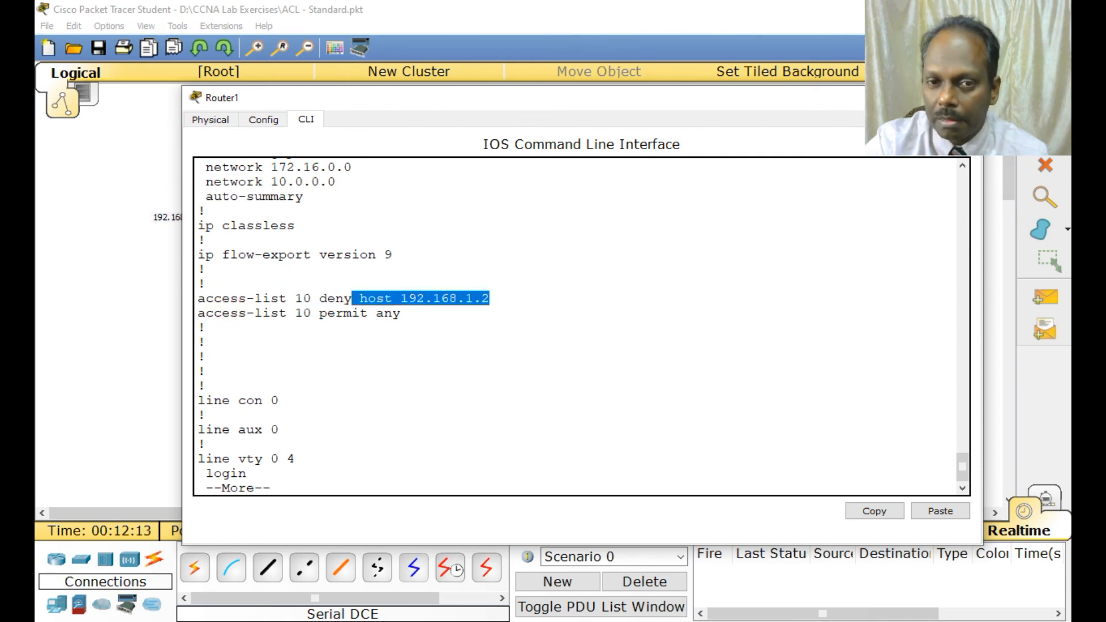
click(896, 97)
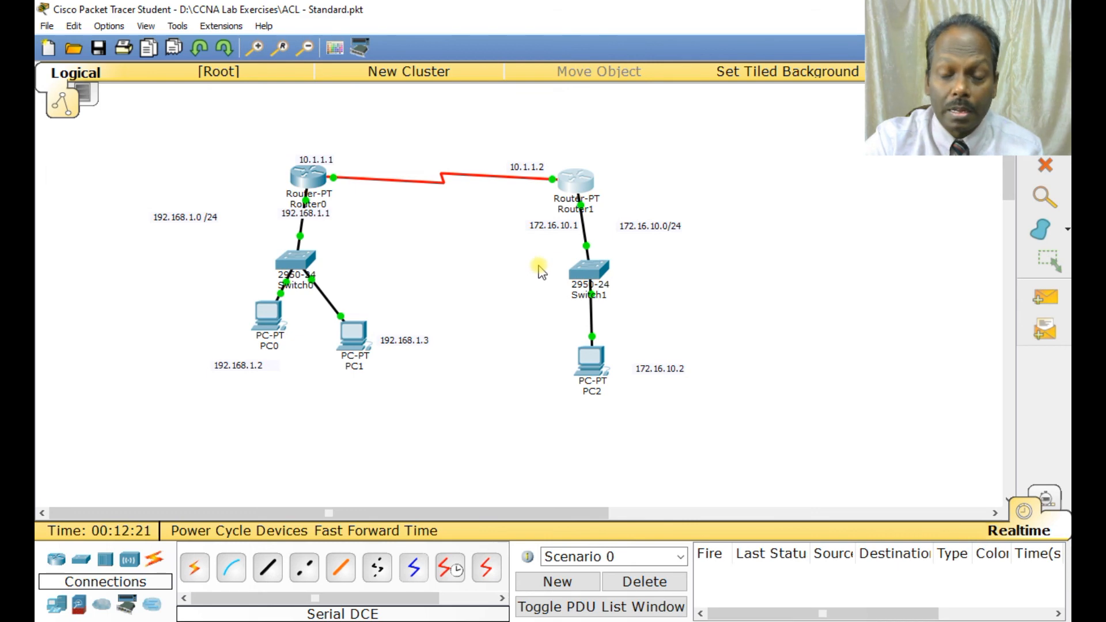
Ping 172.16.10.2 from PC0's command prompt to test the deny entry, and close PC0's window.
click(258, 325)
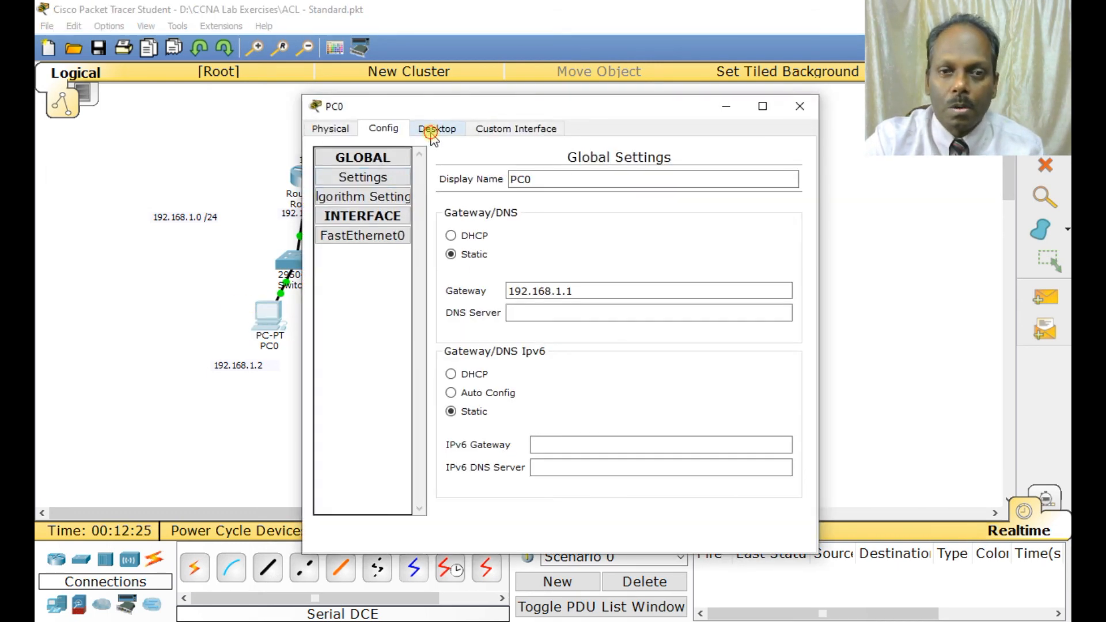
click(432, 128)
click(658, 181)
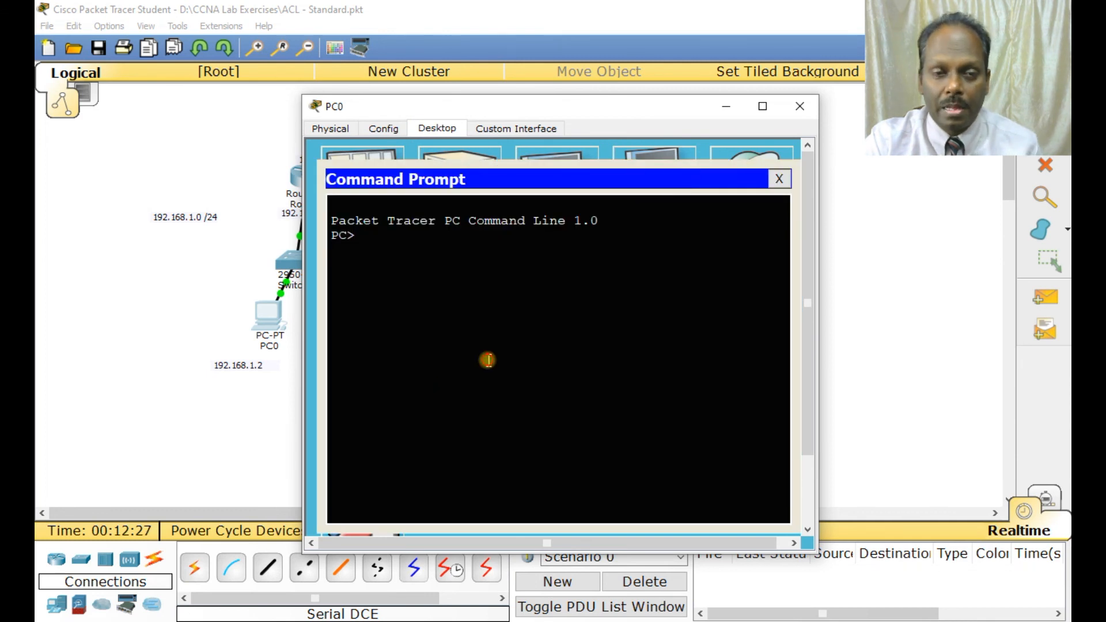
text(ping)
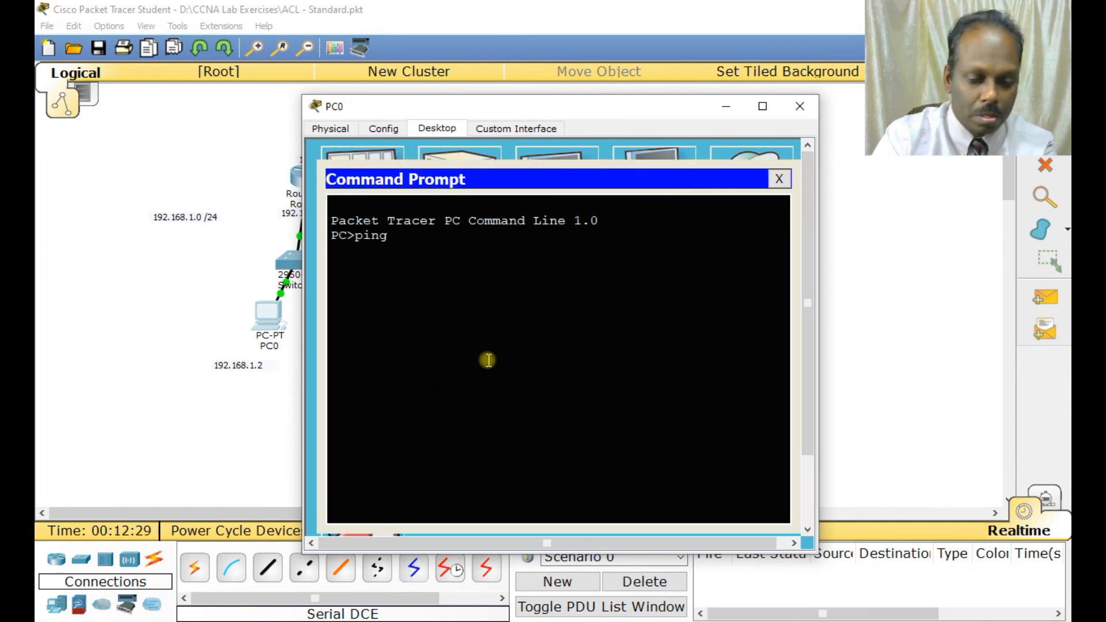
text( 172.16.)
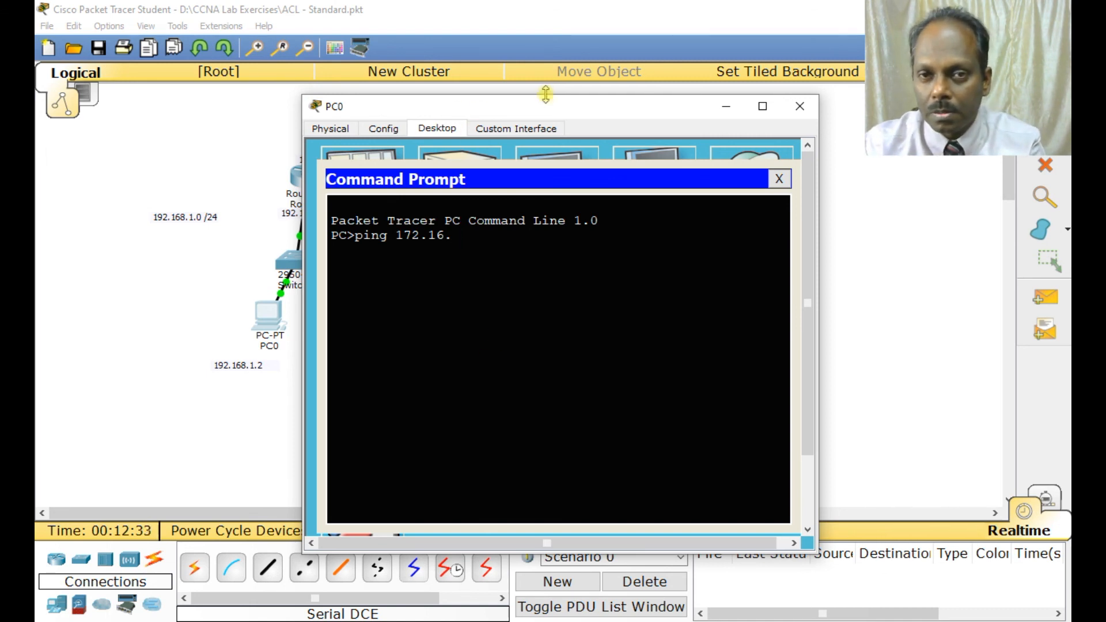
drag(547, 100, 473, 98)
text(.)
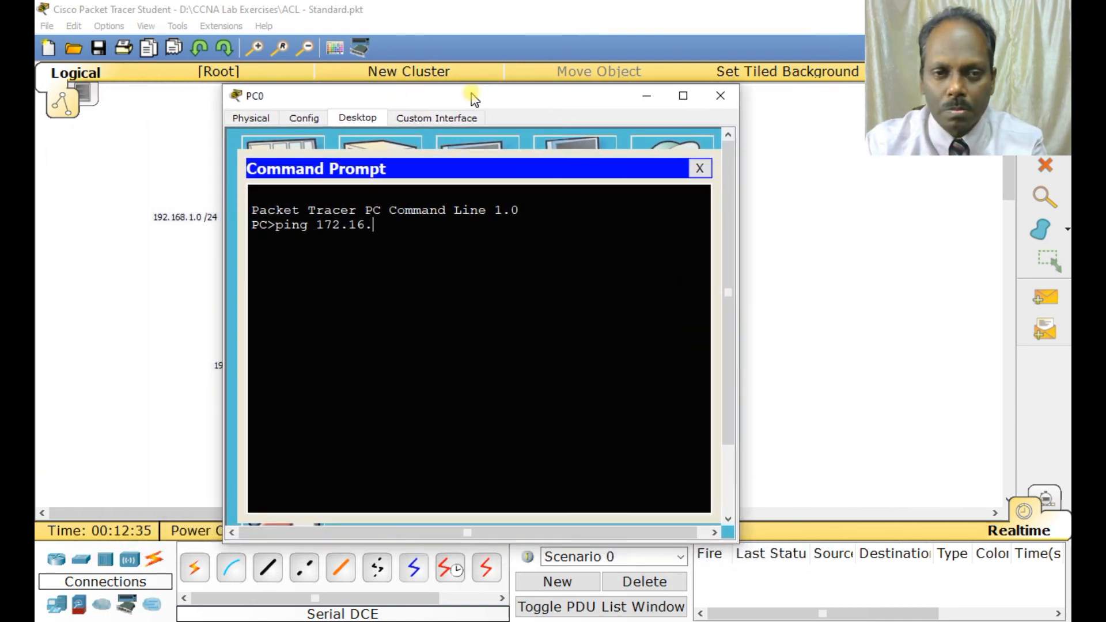
text(10.2)
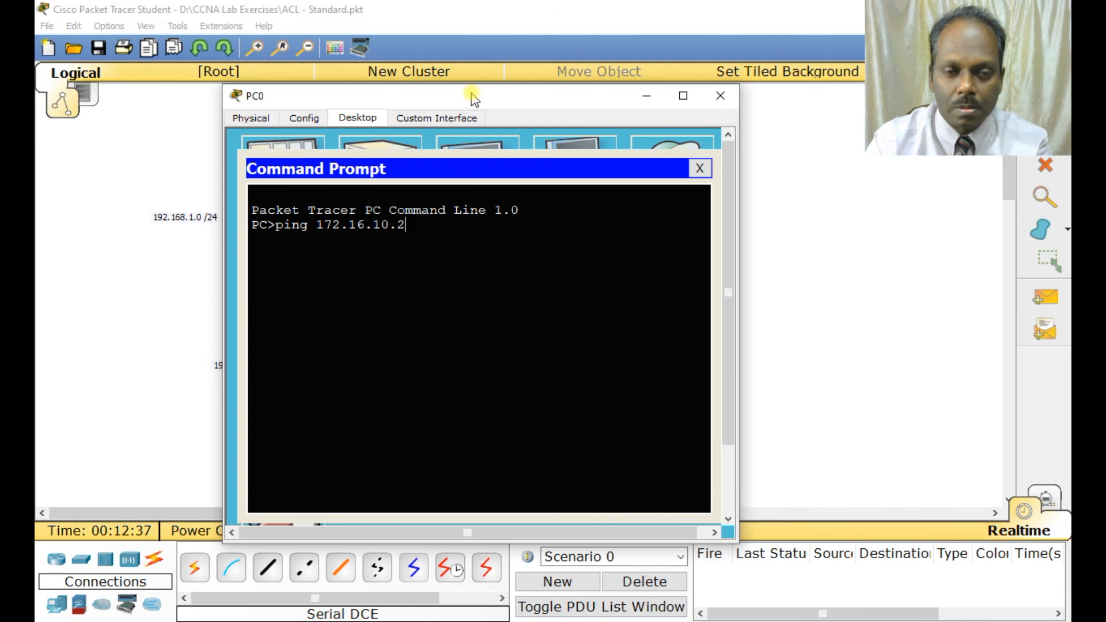
key(Return)
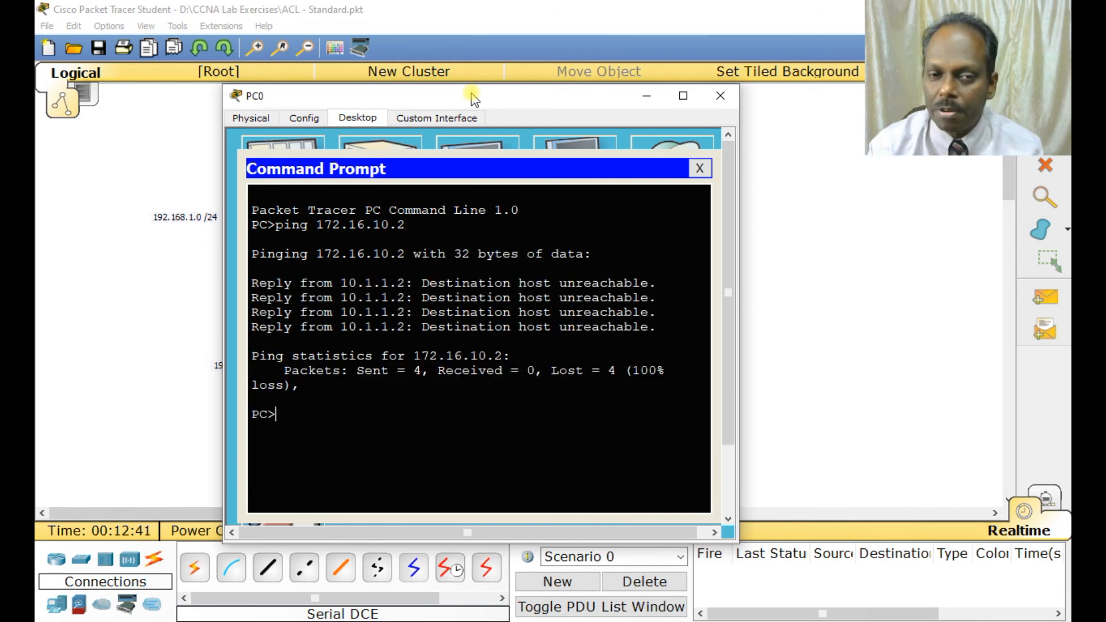
click(720, 96)
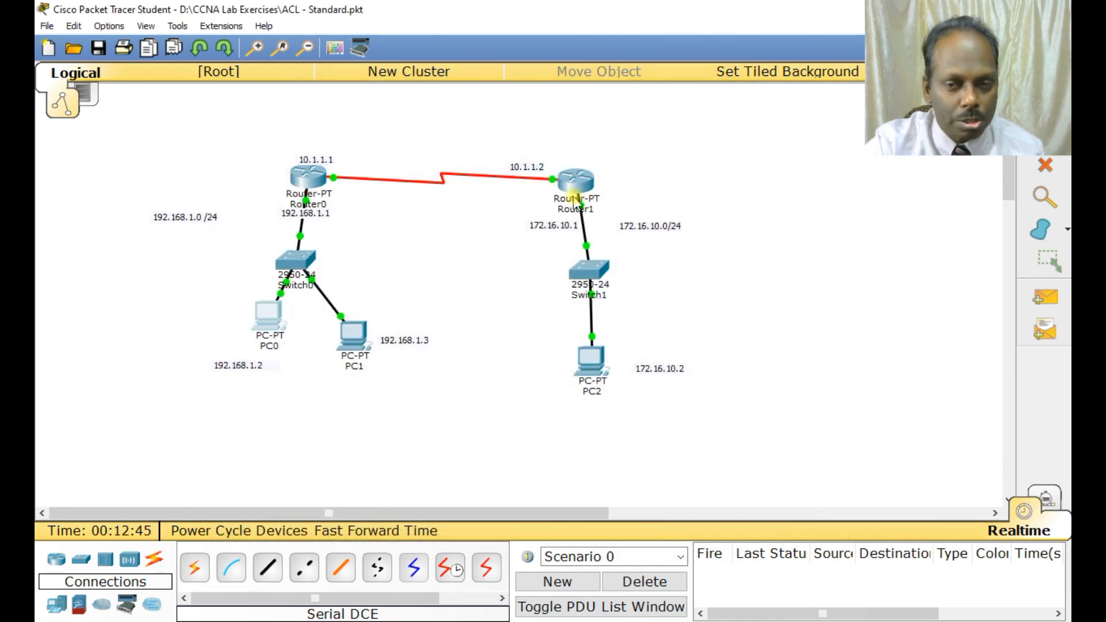
Ping 172.16.10.2 from PC1's command prompt to test the permit entry, and close PC1's window.
click(368, 339)
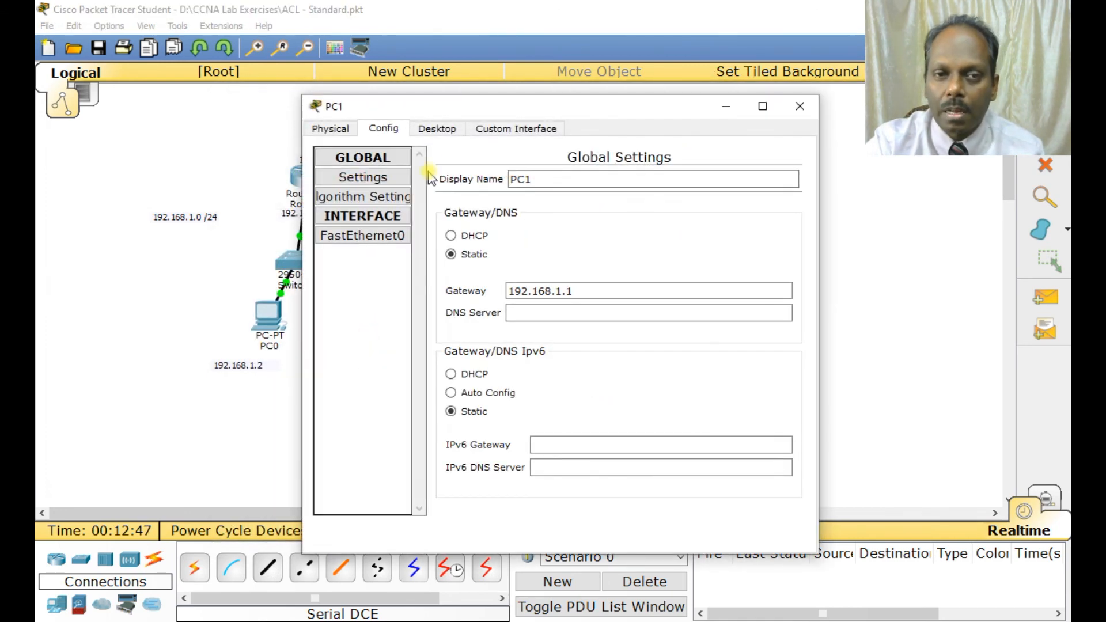
click(436, 128)
click(659, 171)
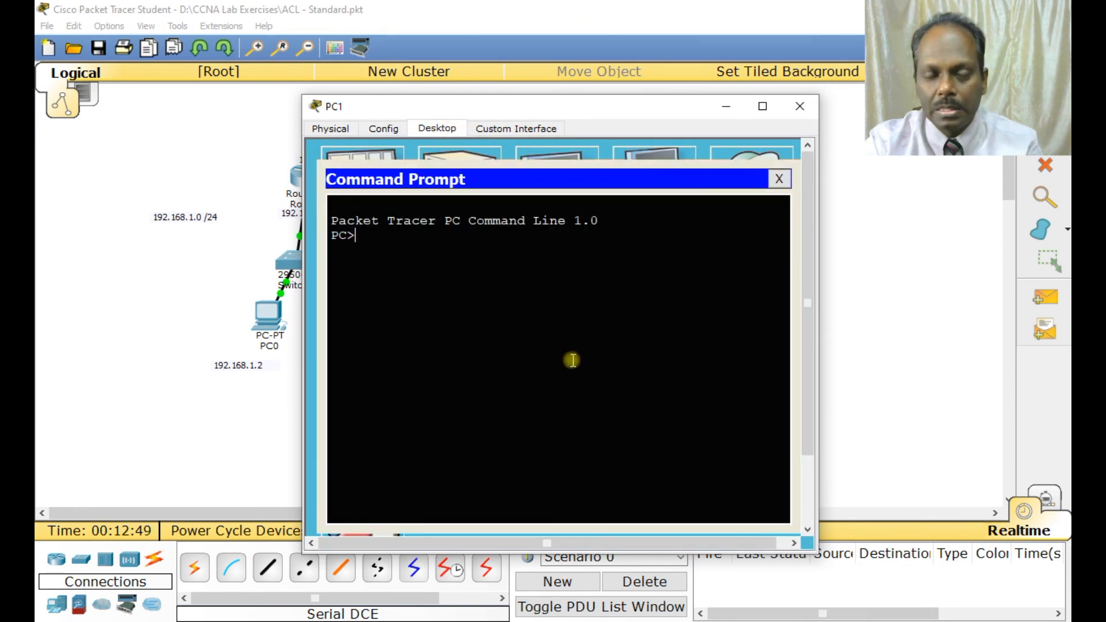
text(pign 1)
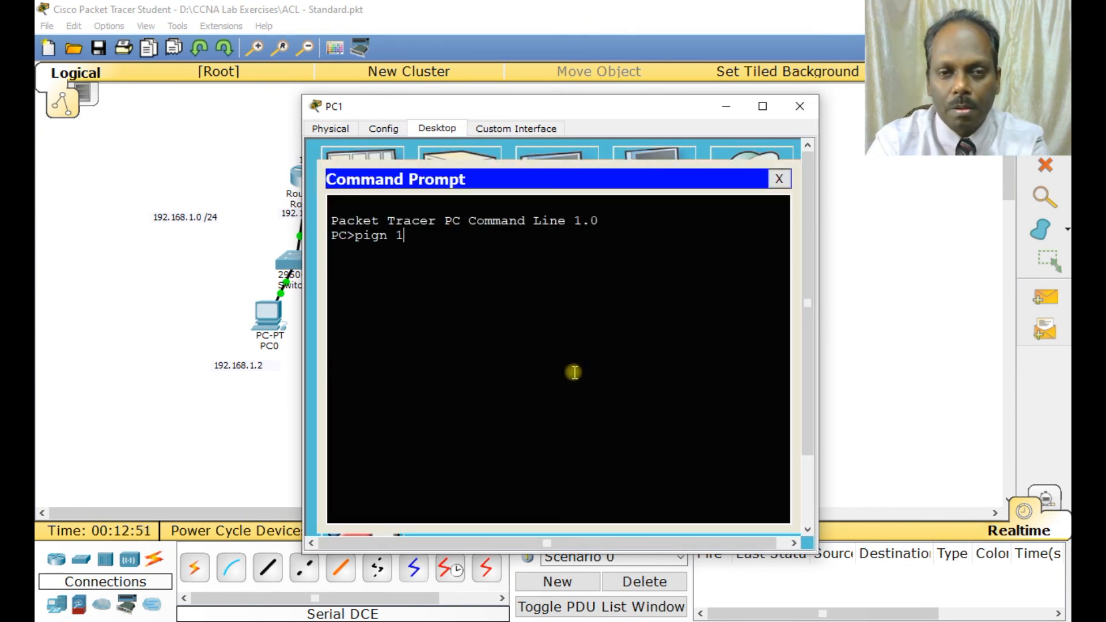
key(BackSpace)
key(BackSpace)
text(ng 192.)
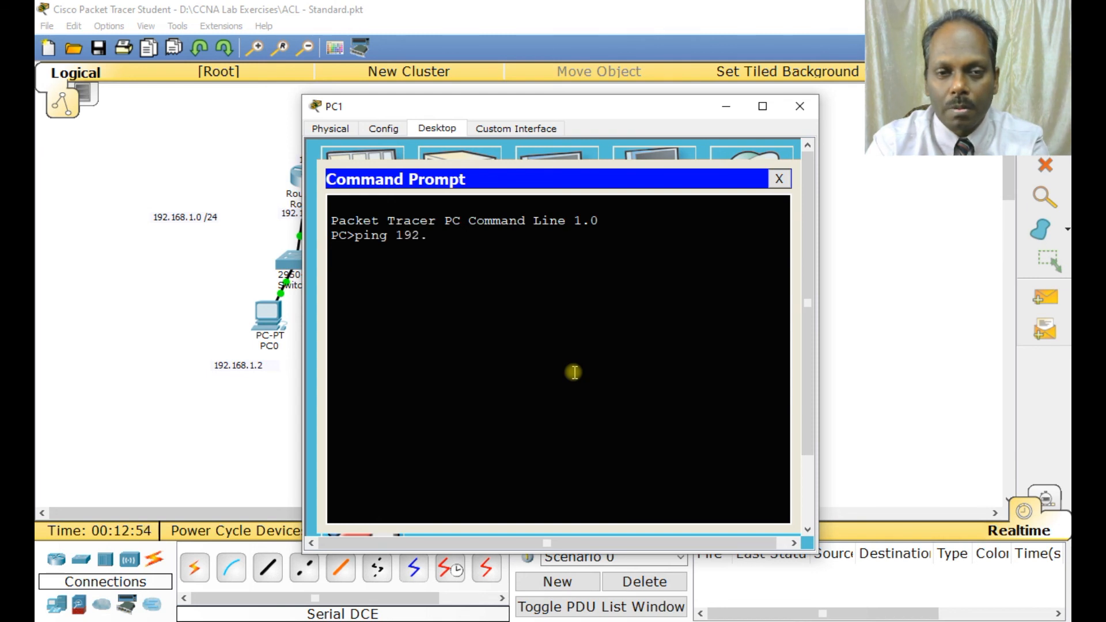
key(BackSpace)
key(BackSpace)
text(7)
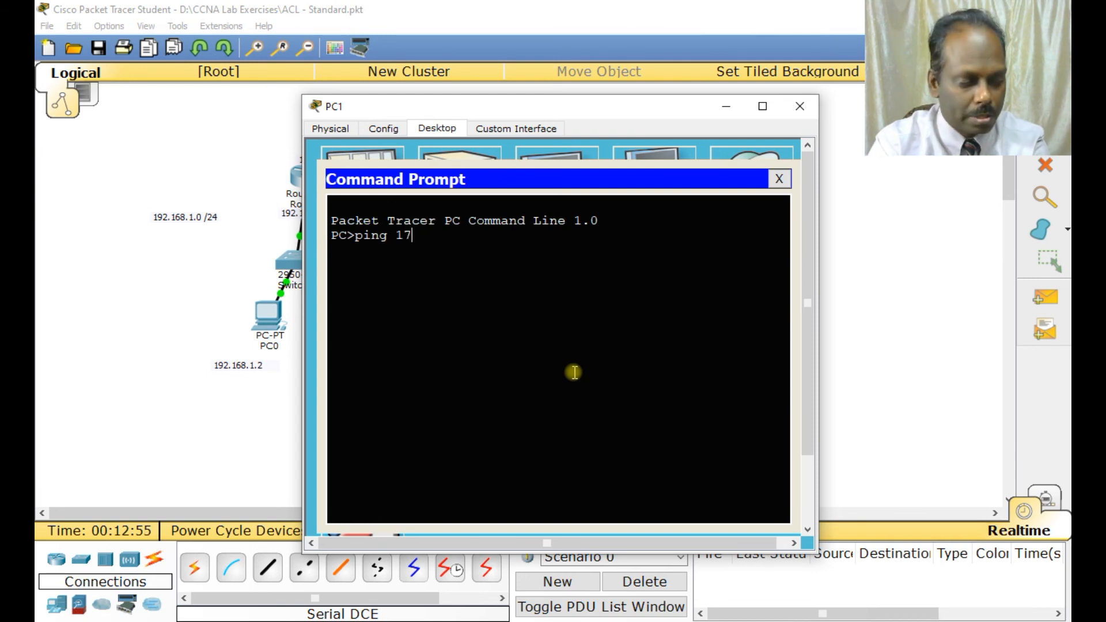
text(2.16.1)
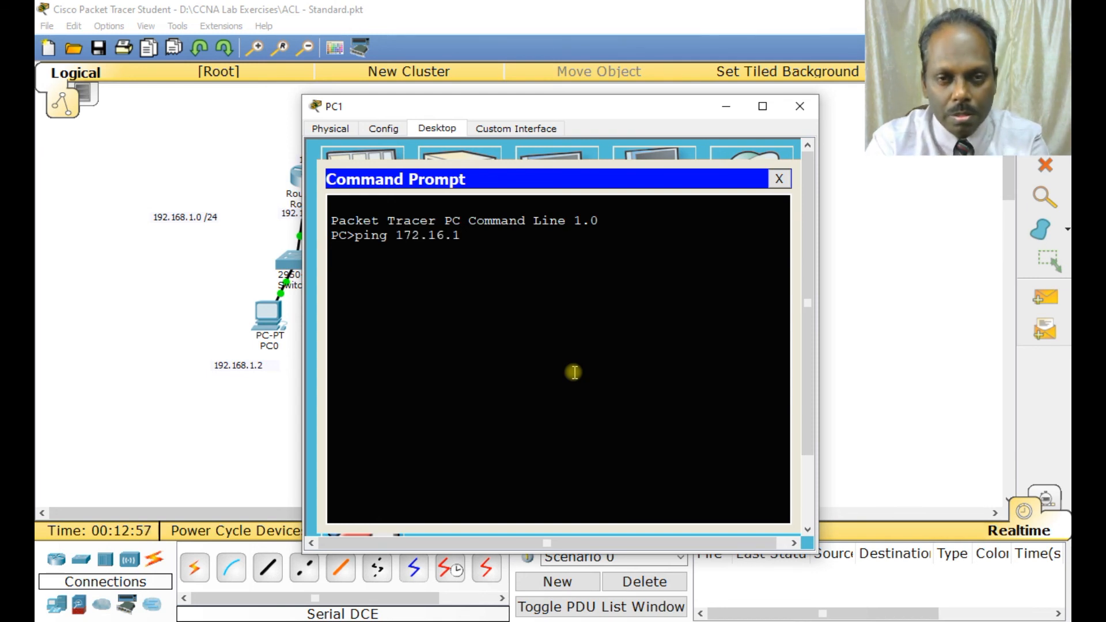
text(0.2)
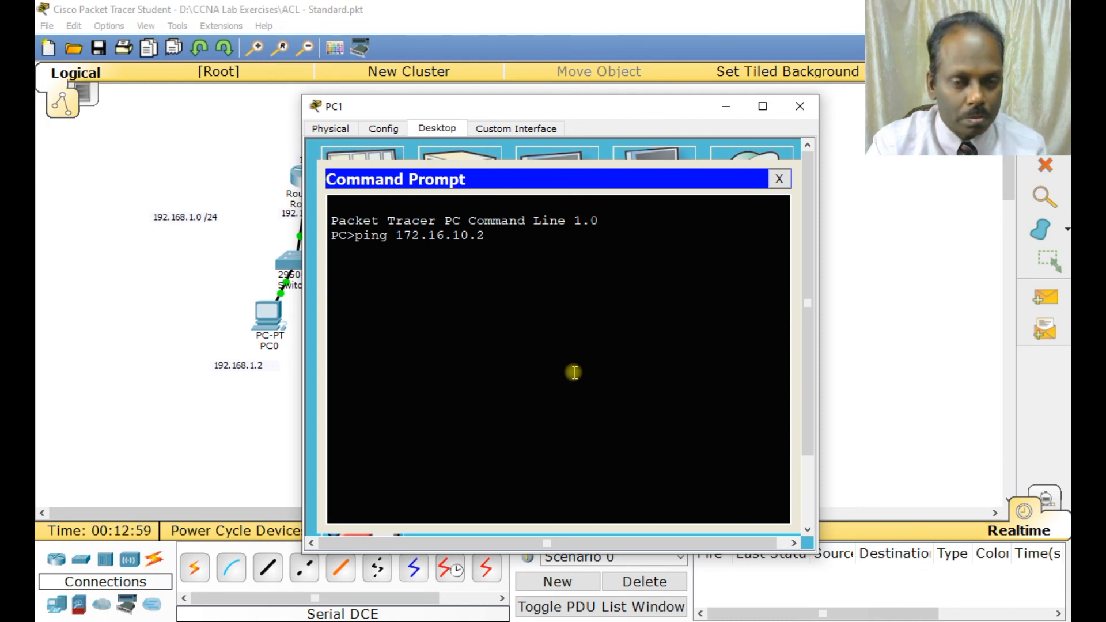
key(Return)
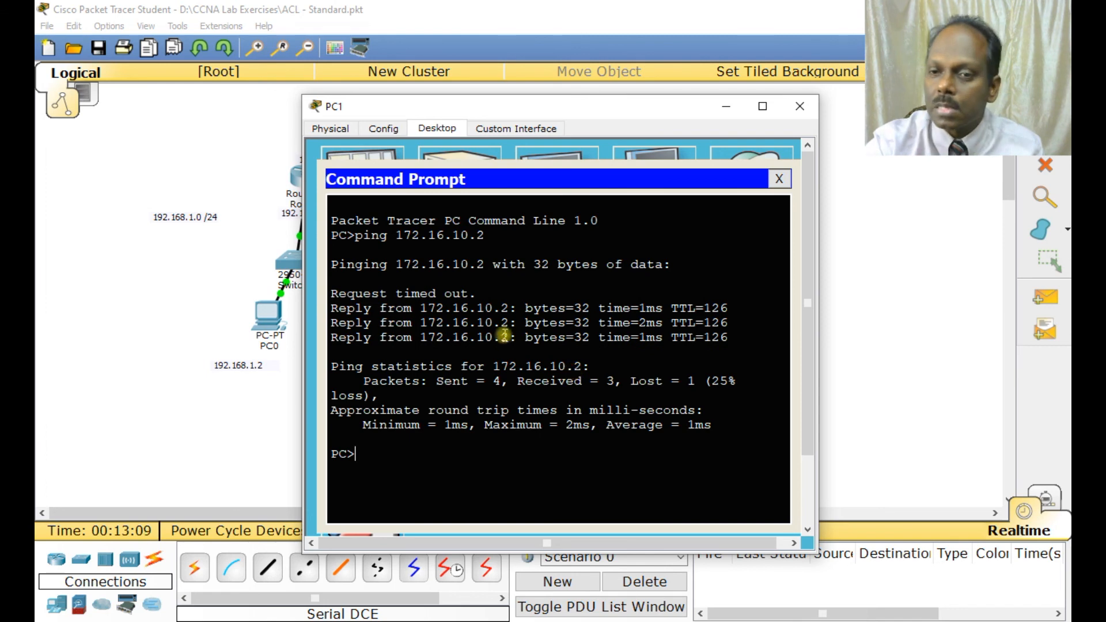
click(799, 106)
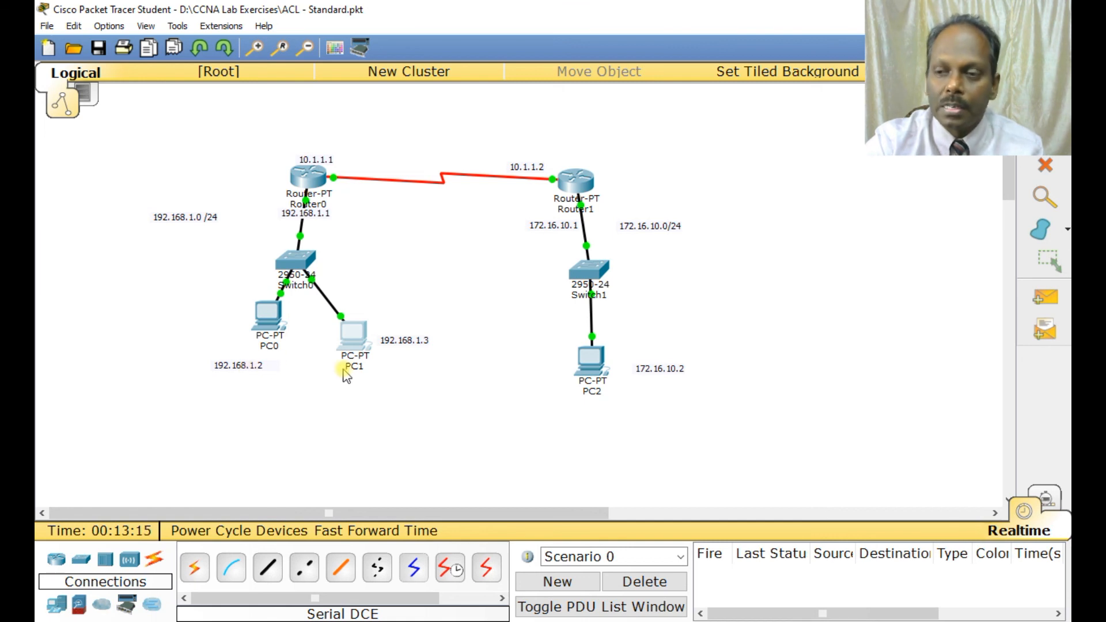
mouse_move(345, 376)
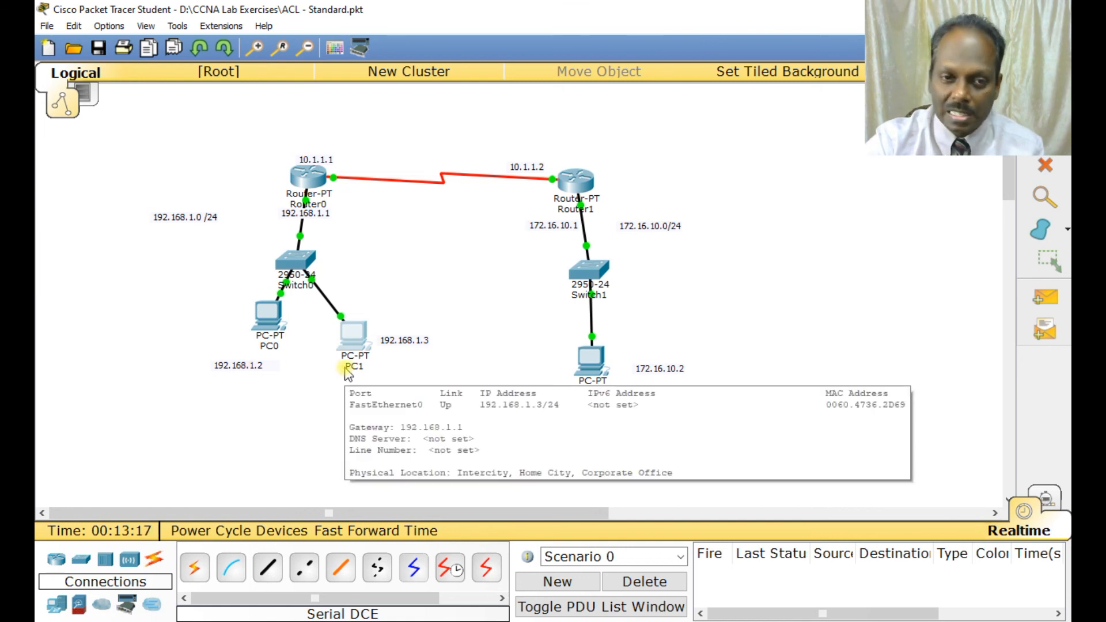